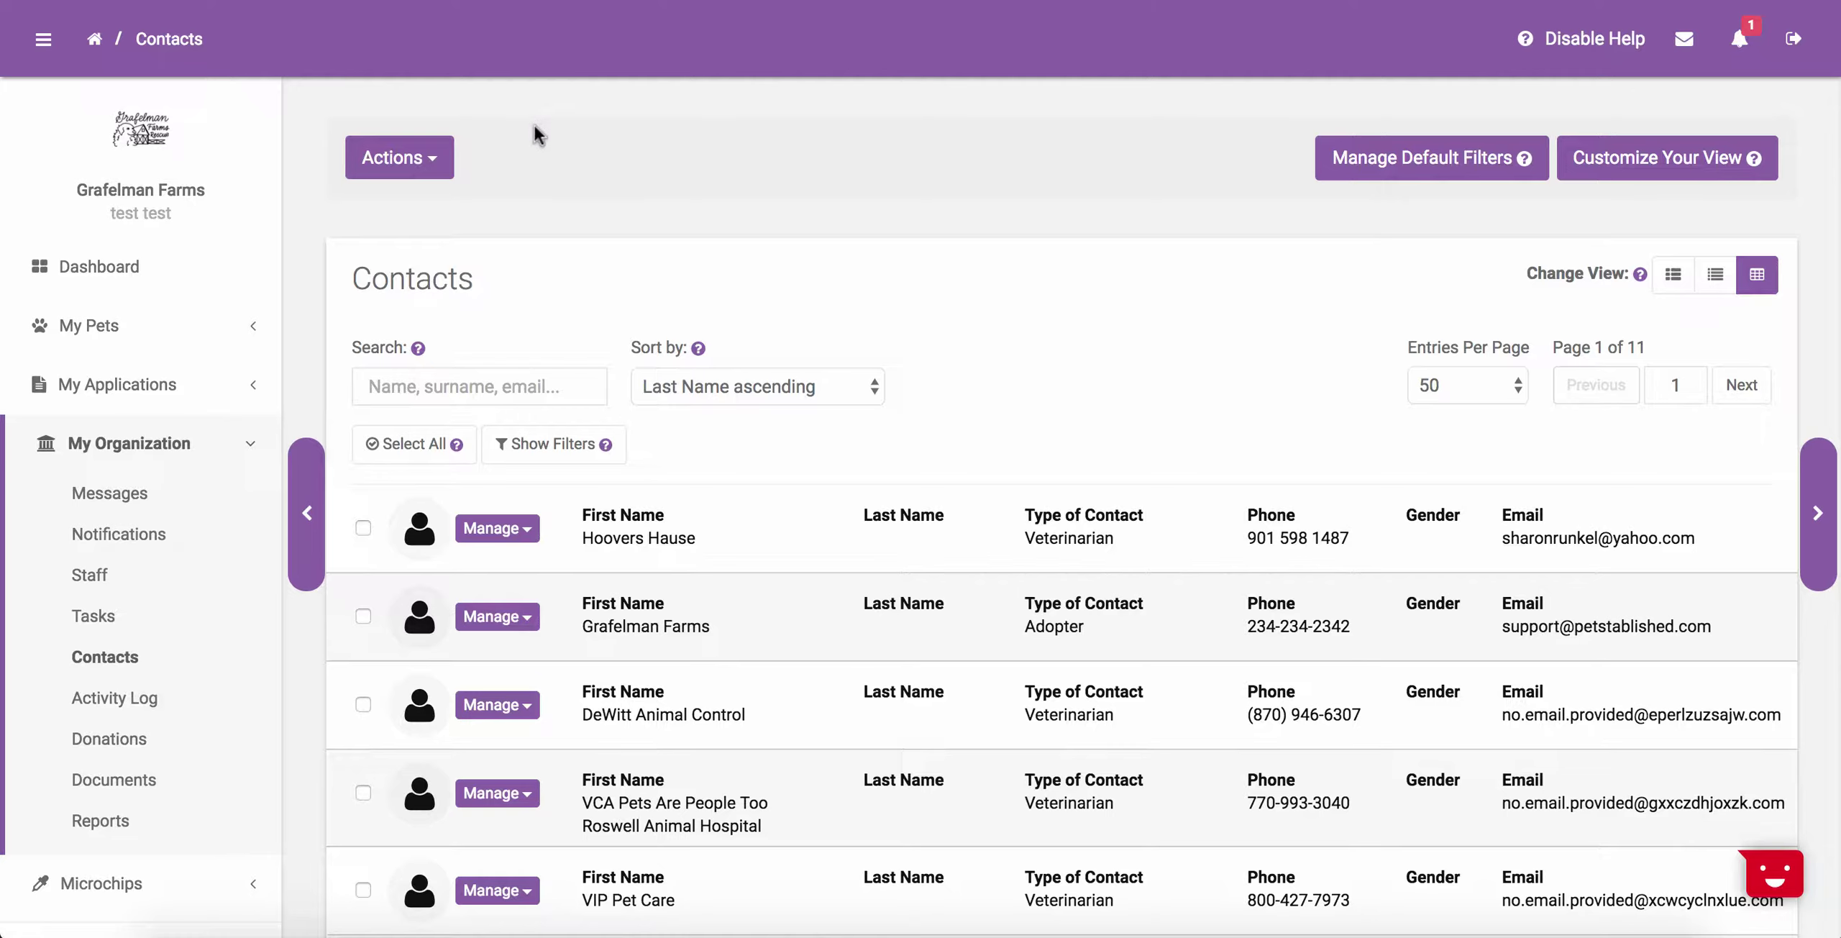
Step: Open the Actions dropdown above the Contacts list
left_click(401, 162)
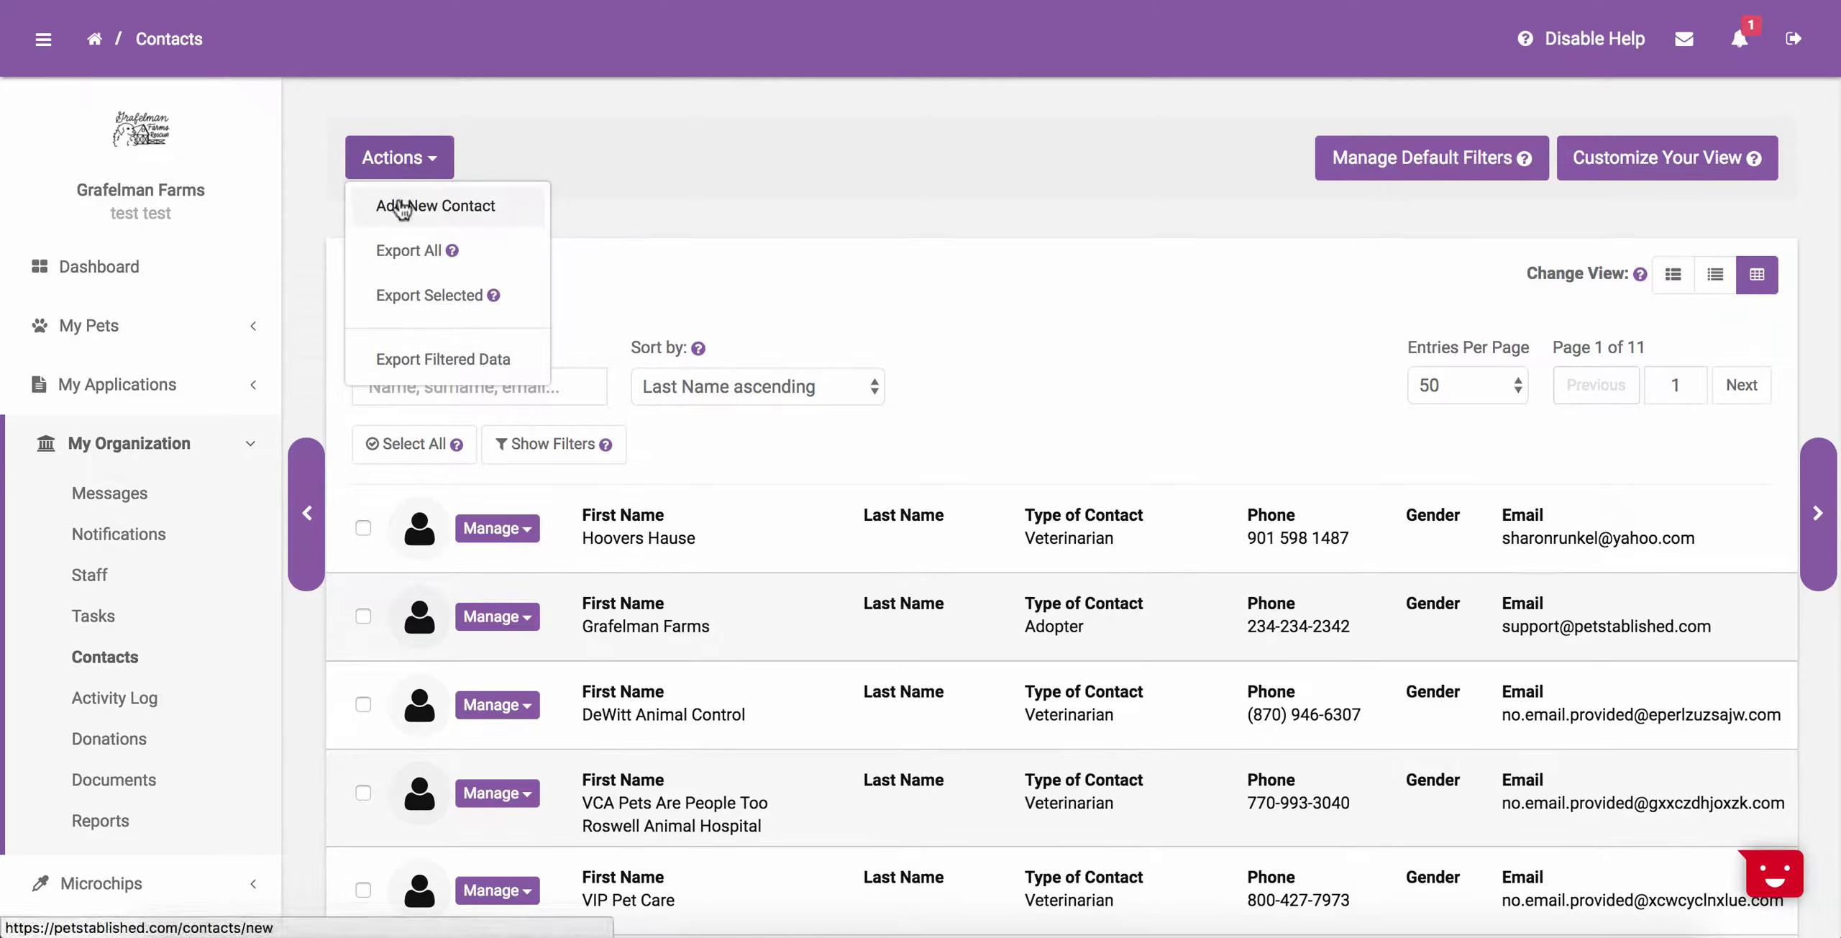
Step: Start a new contact and scroll through its basic info, contact types and denied-list options
left_click(404, 208)
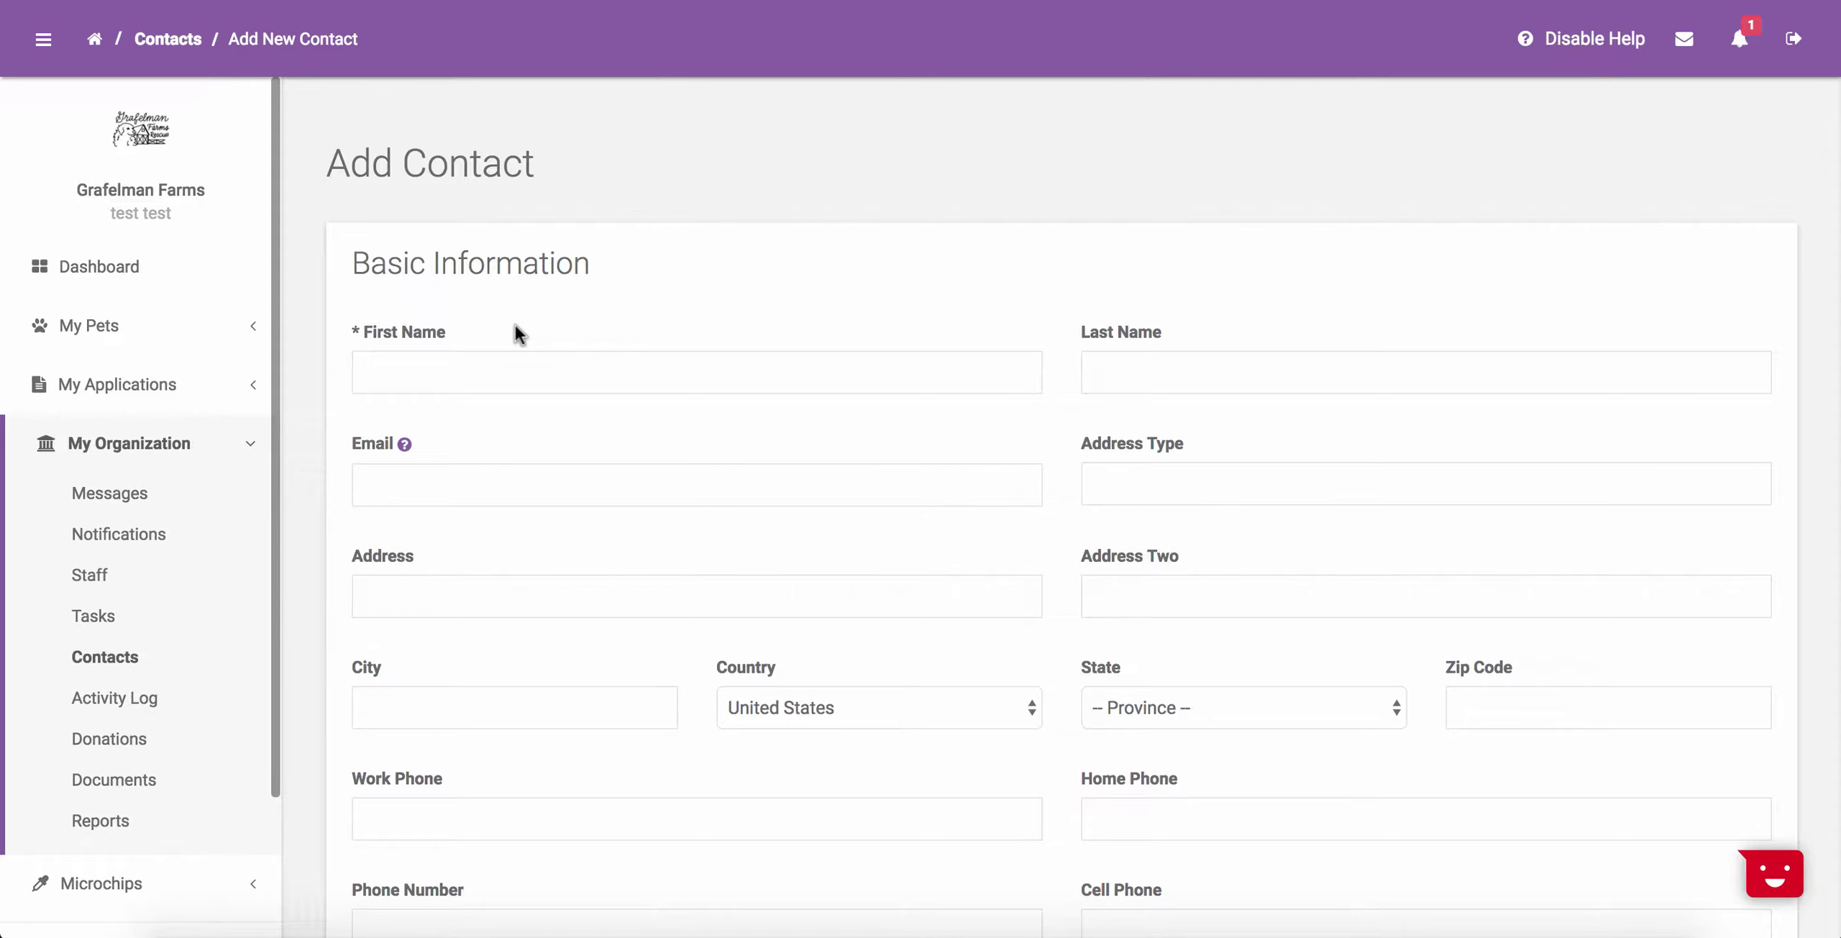
scroll(515, 325, "down", 8)
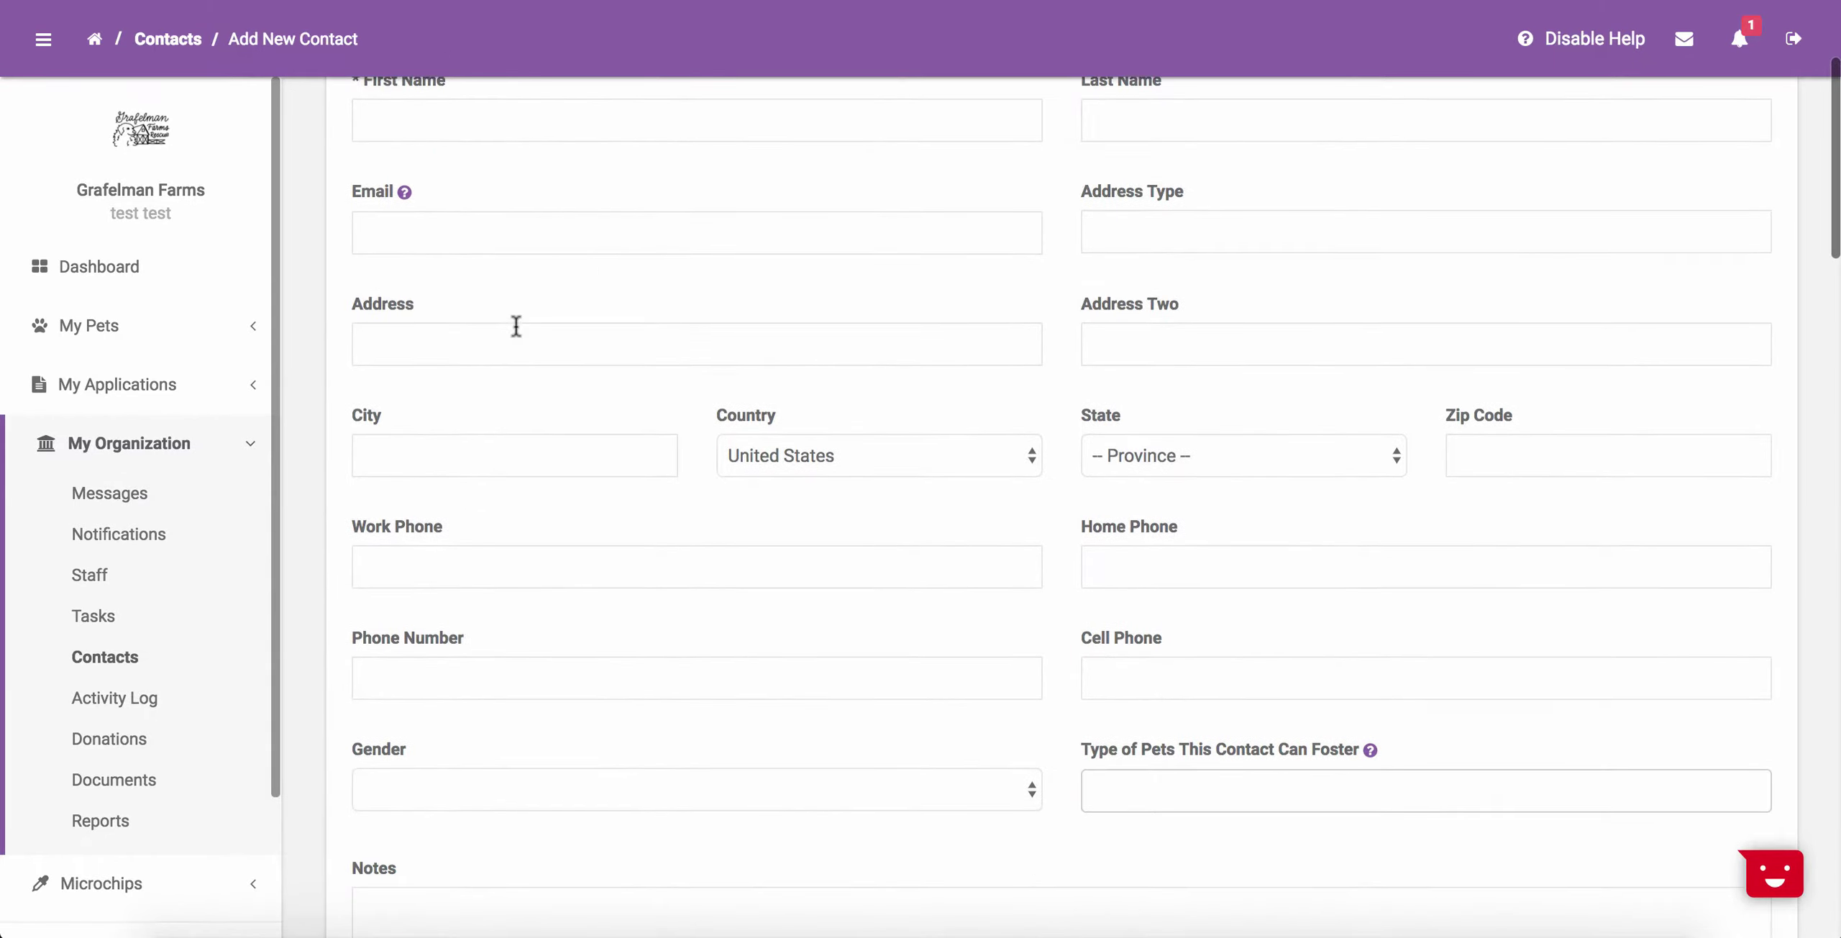
scroll(515, 323, "down", 2)
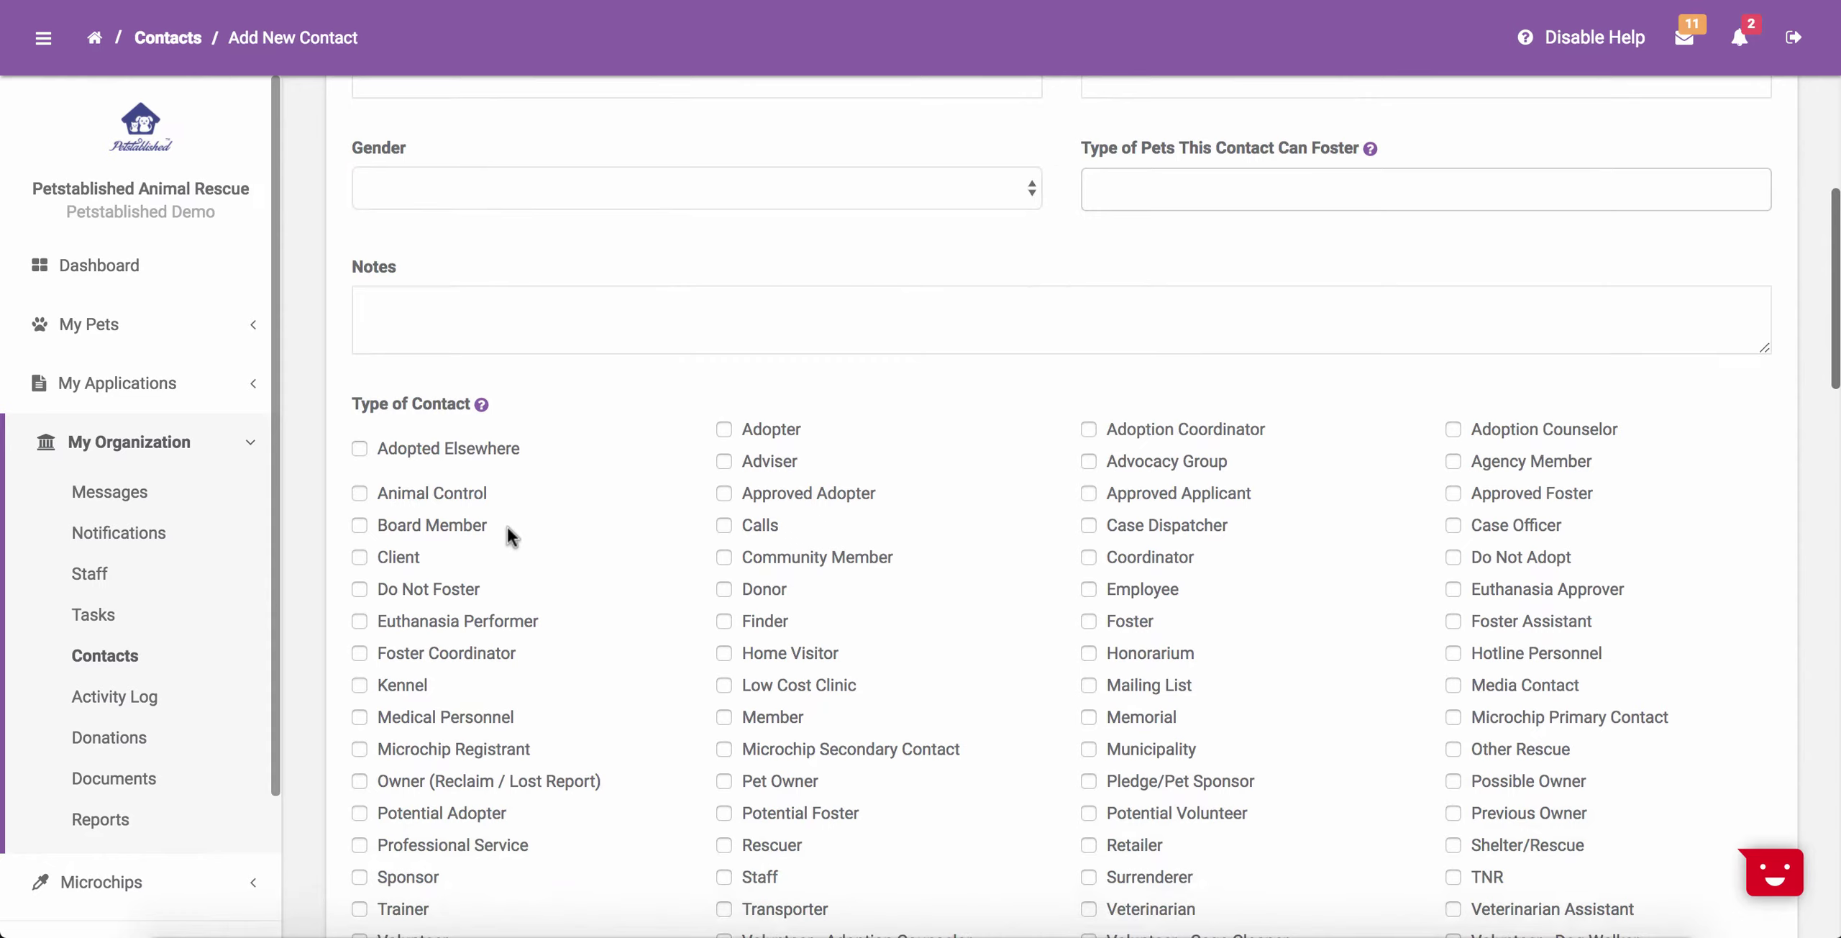
scroll(508, 533, "down", 2)
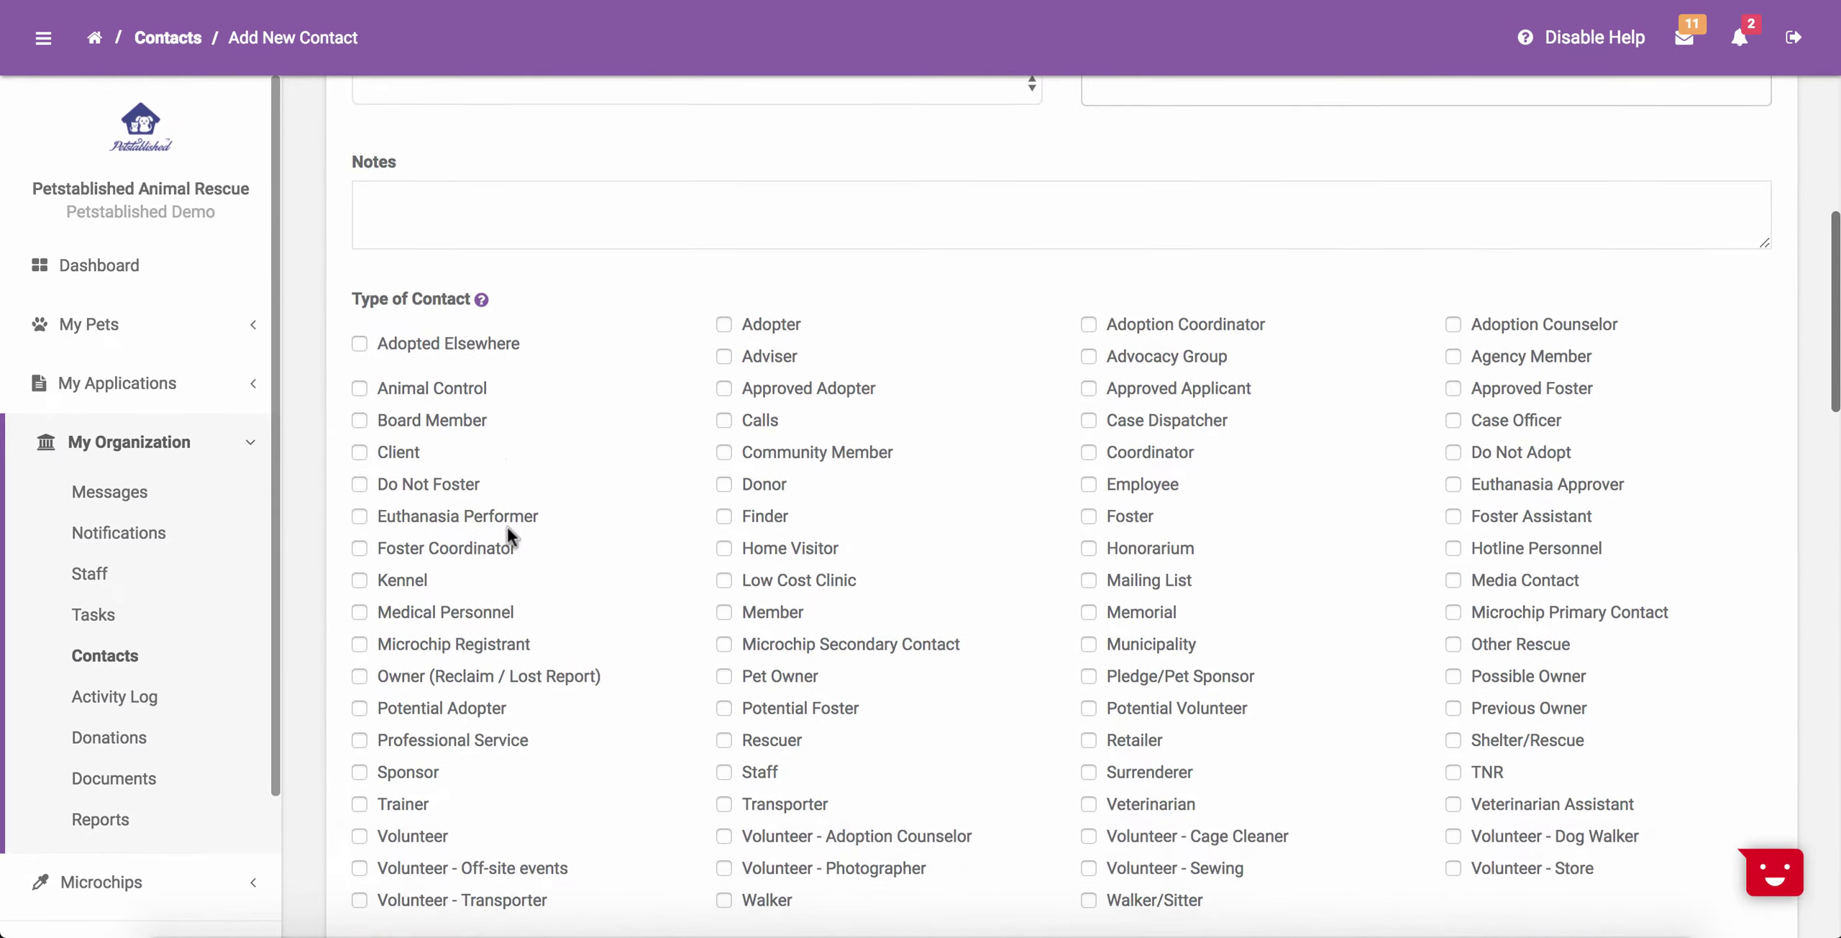
scroll(507, 529, "down", 1)
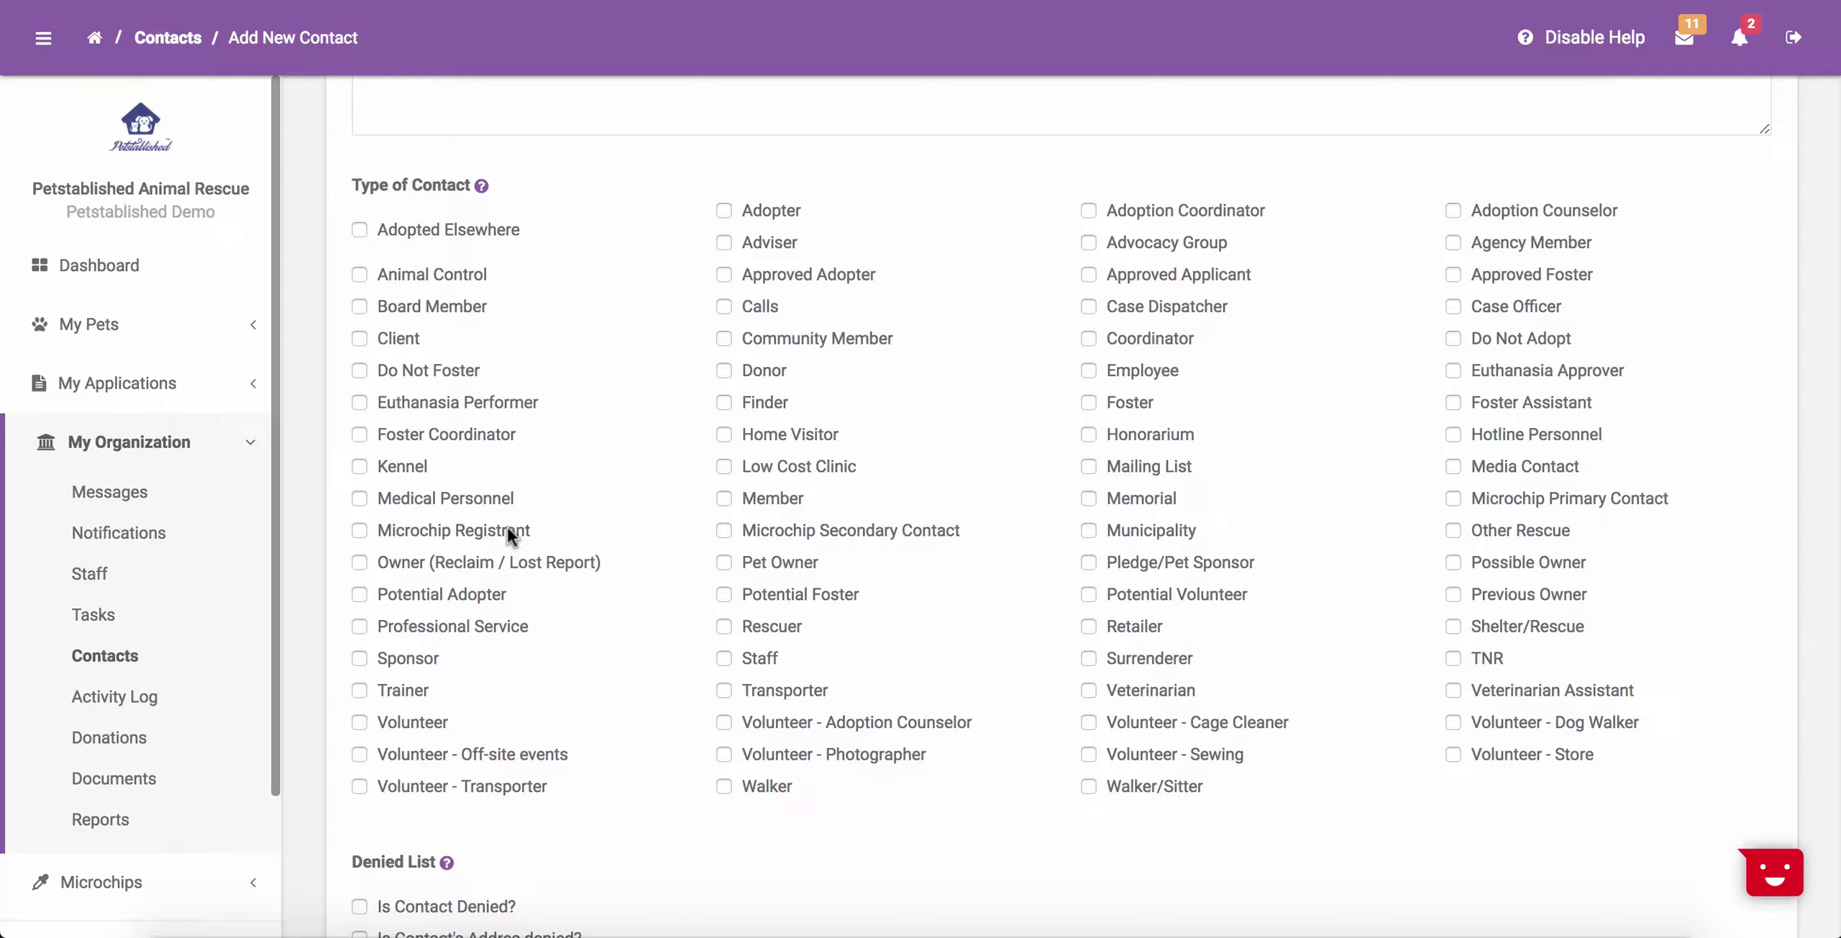
scroll(507, 531, "up", 1)
scroll(507, 531, "down", 3)
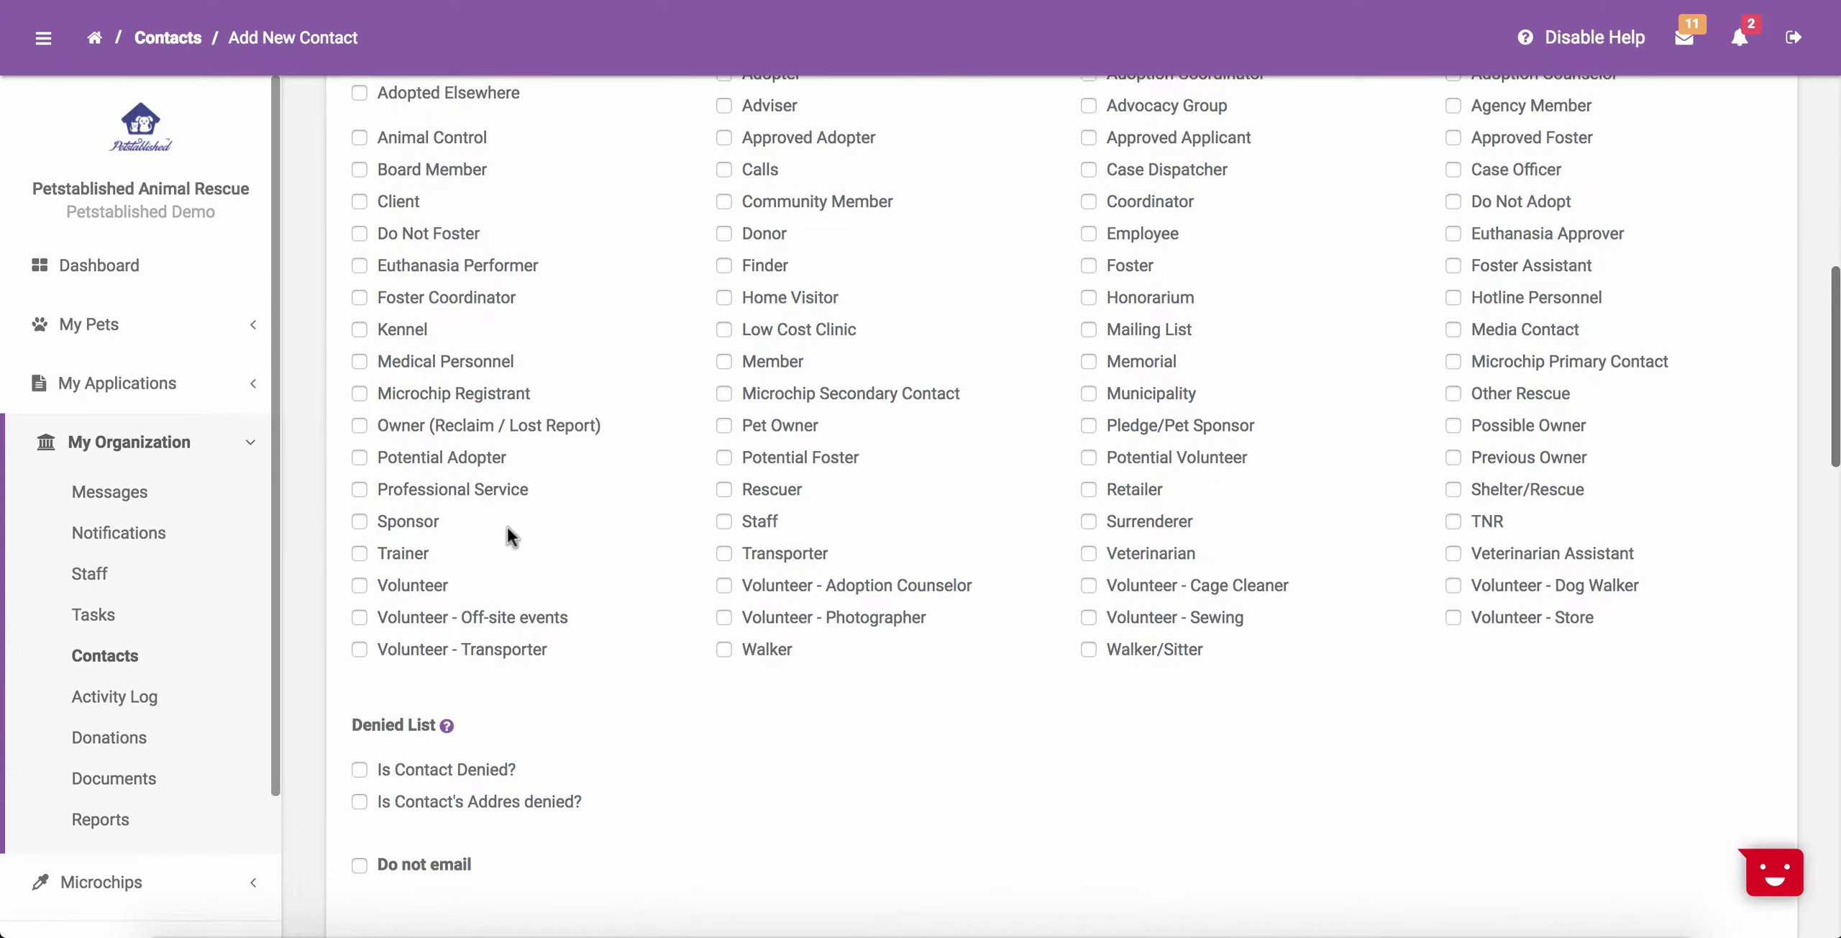
scroll(507, 530, "down", 2)
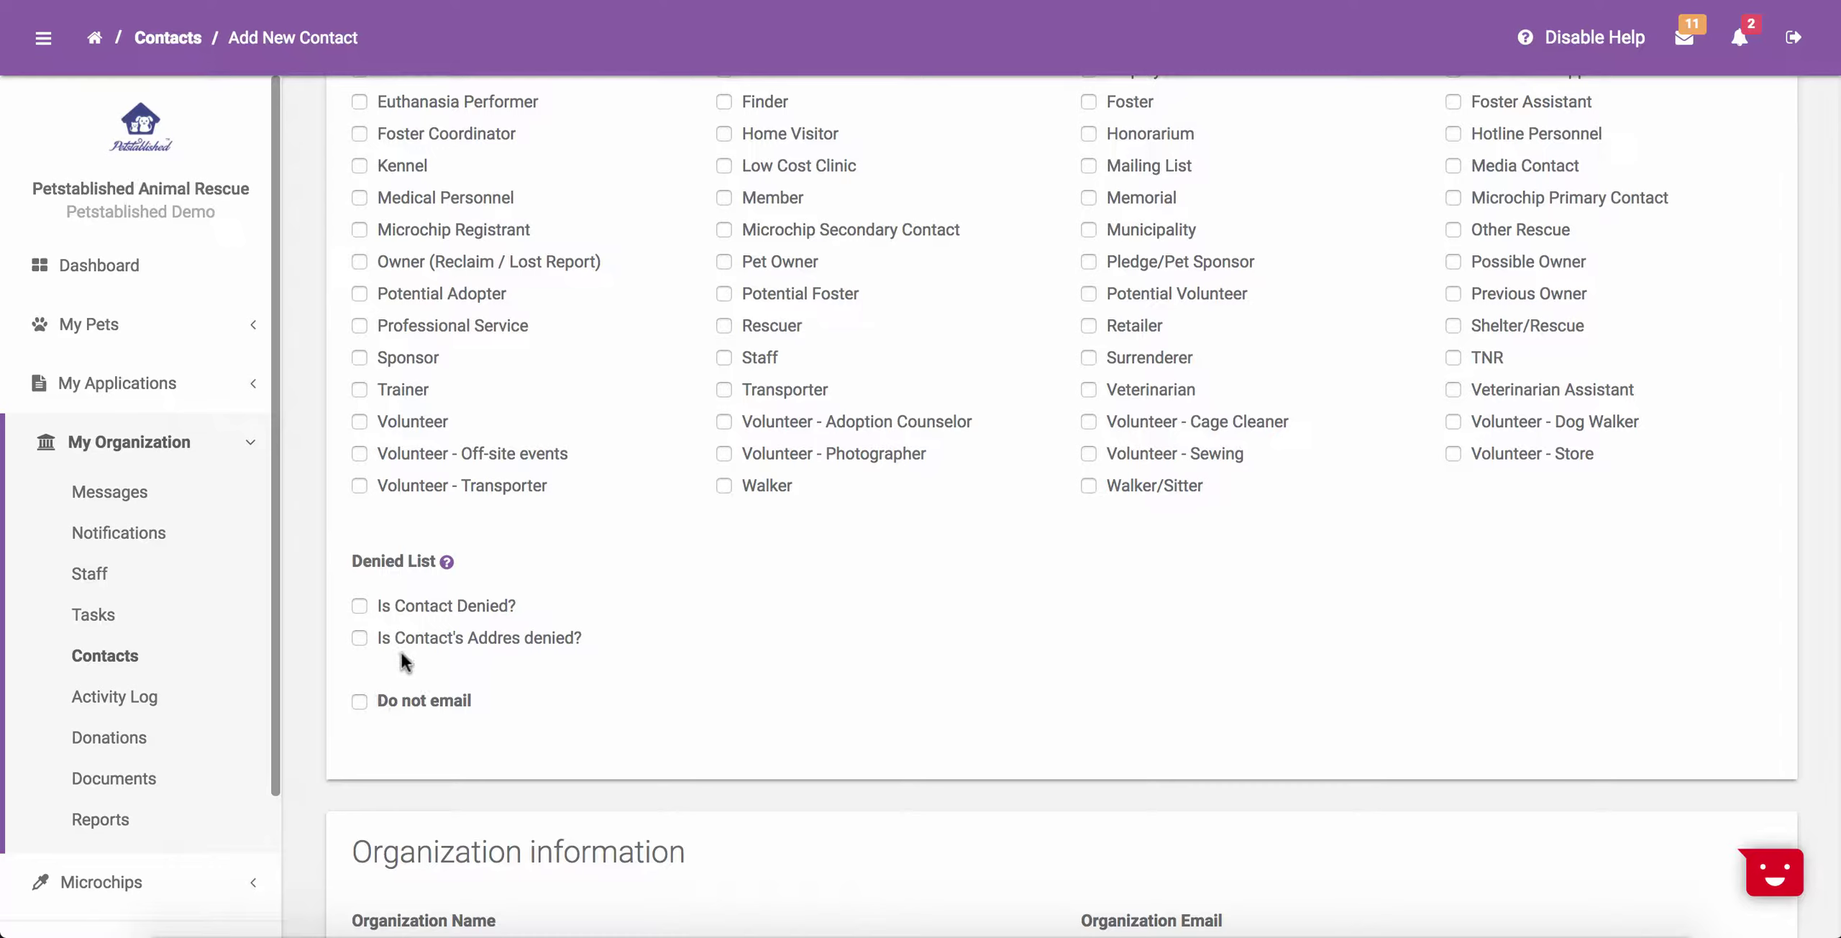
Step: Return to Contacts, show the filters and include 'Do Not Email' contacts
left_click(106, 656)
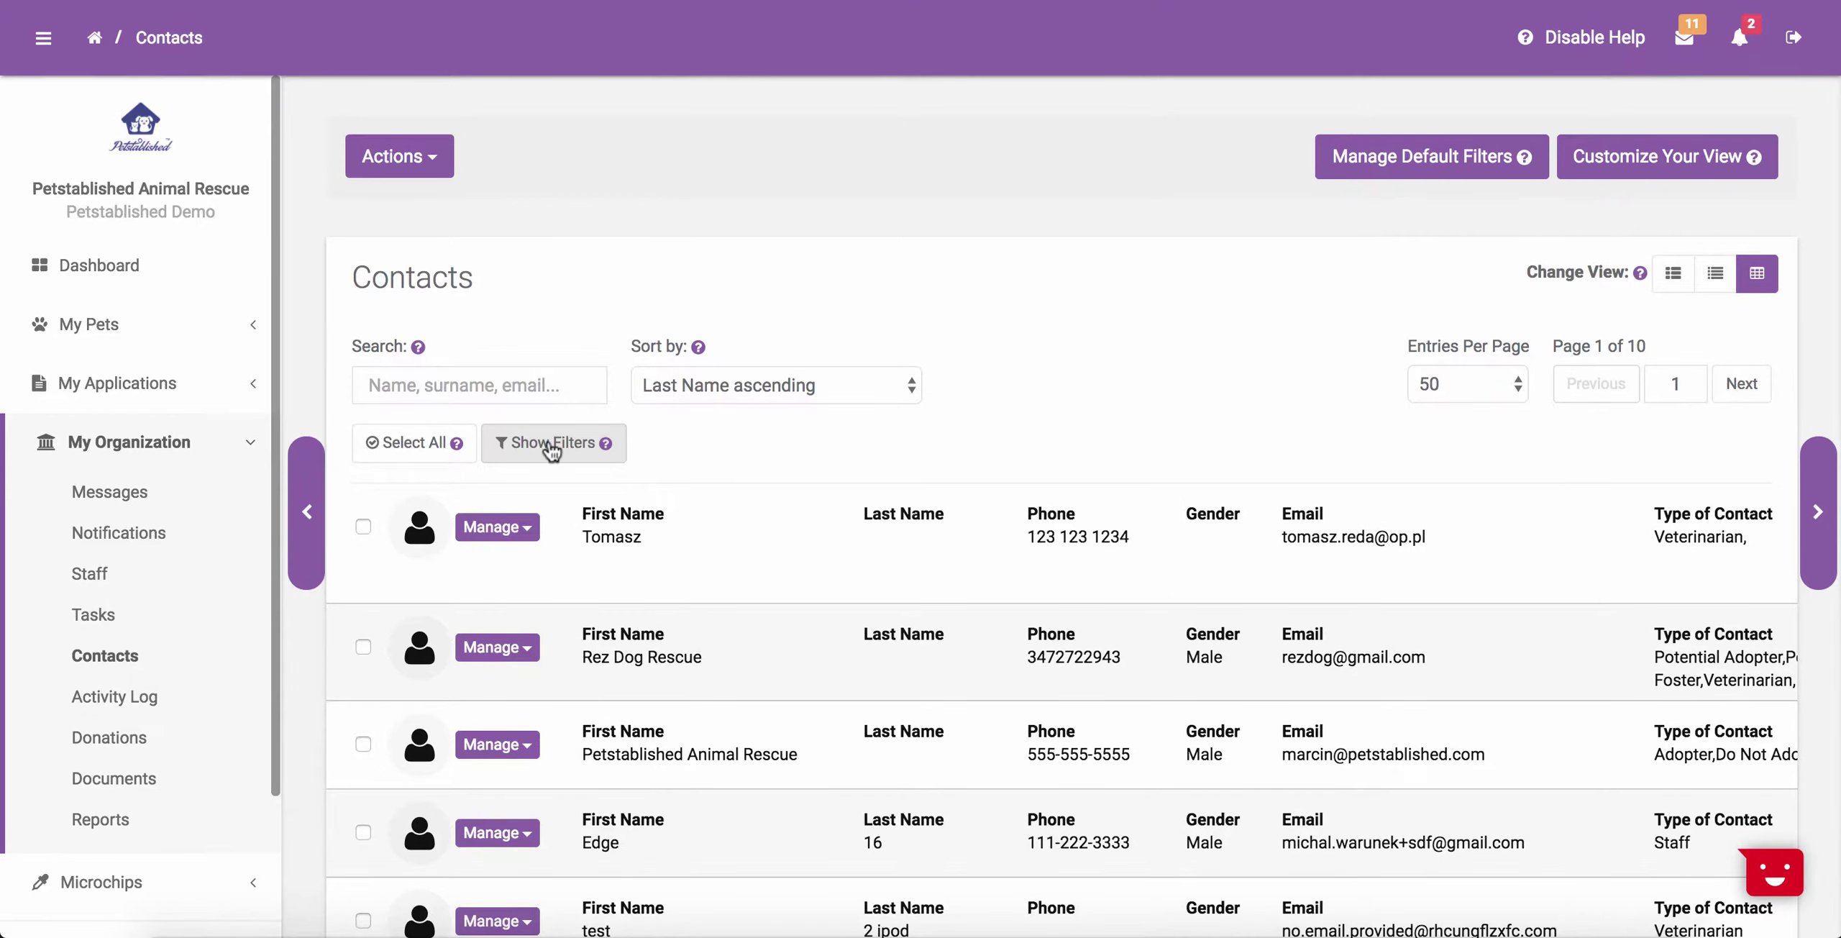
left_click(550, 445)
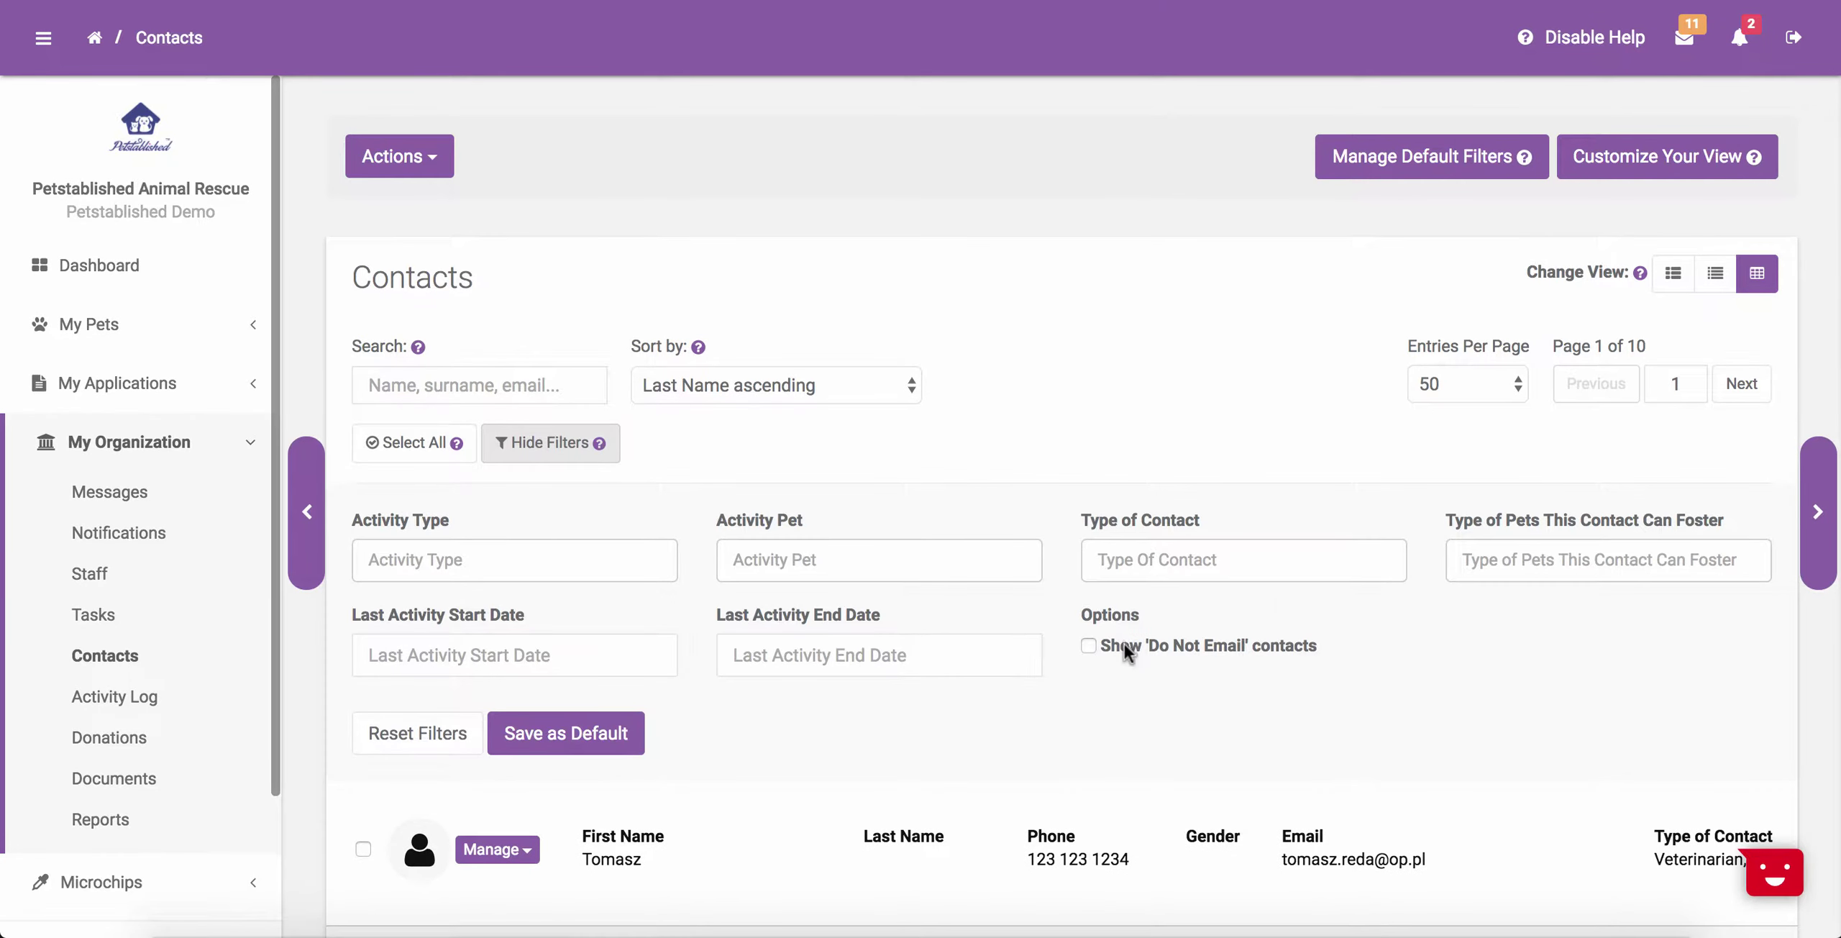
left_click(1088, 646)
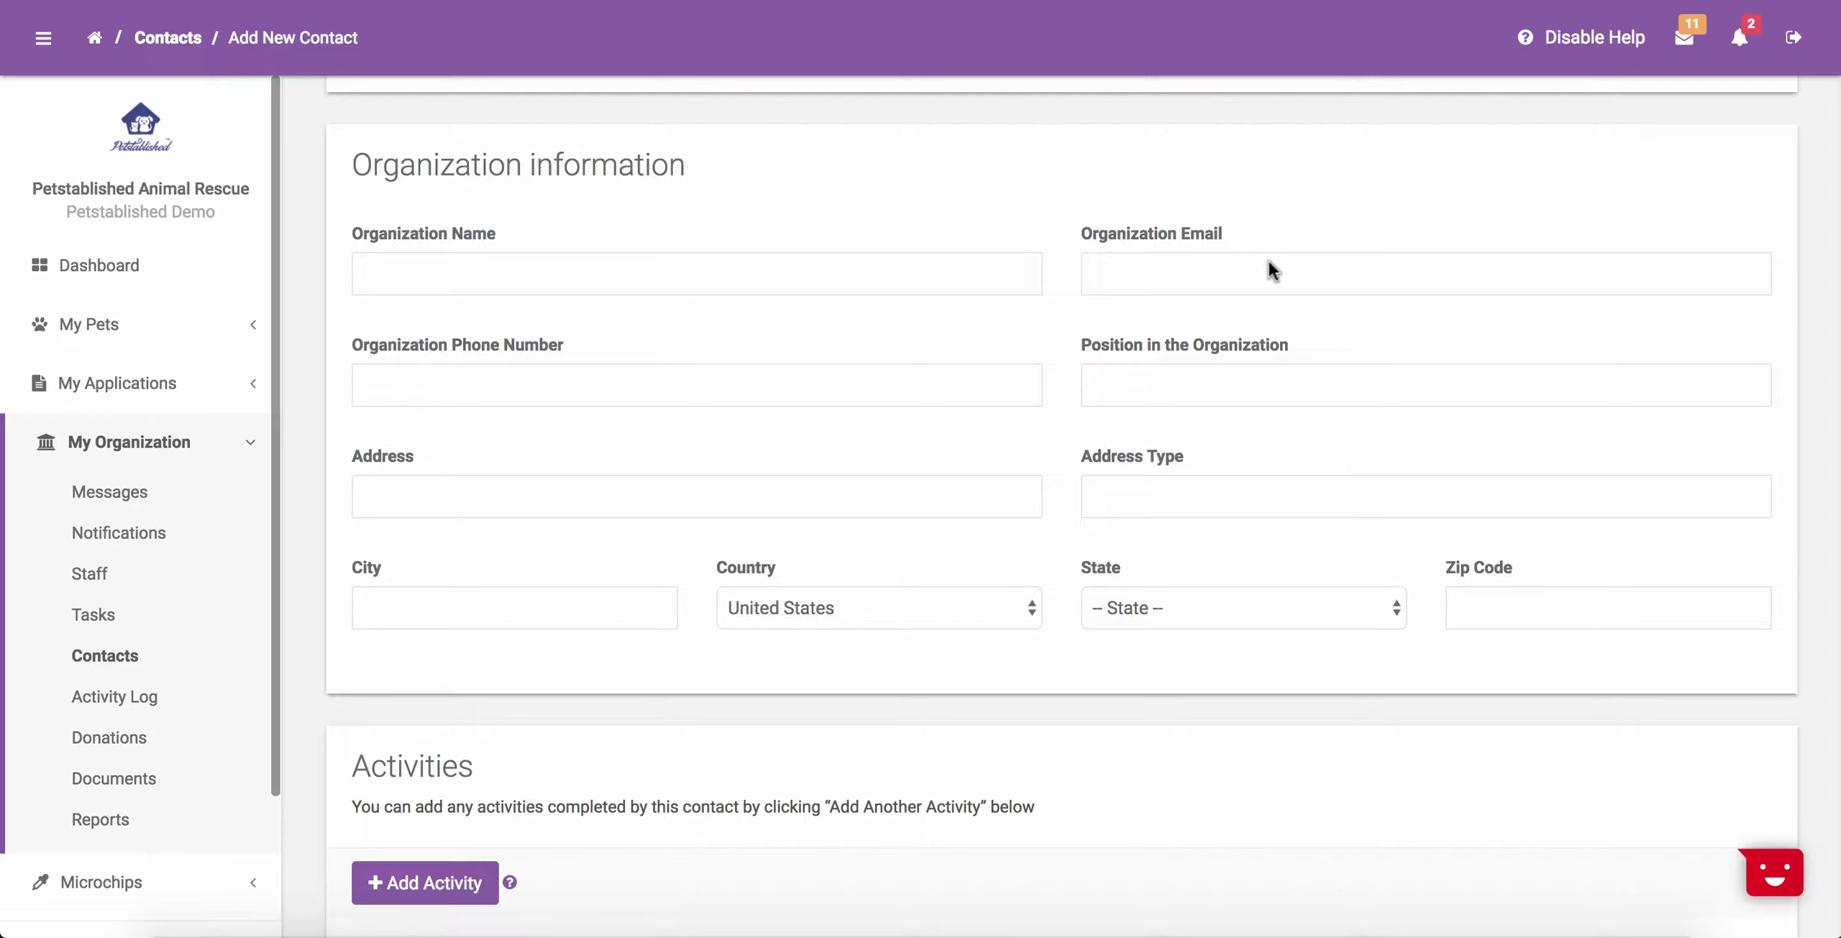
Step: Set the new contact's activity type to Volunteered For Event
scroll(1268, 263, "down", 8)
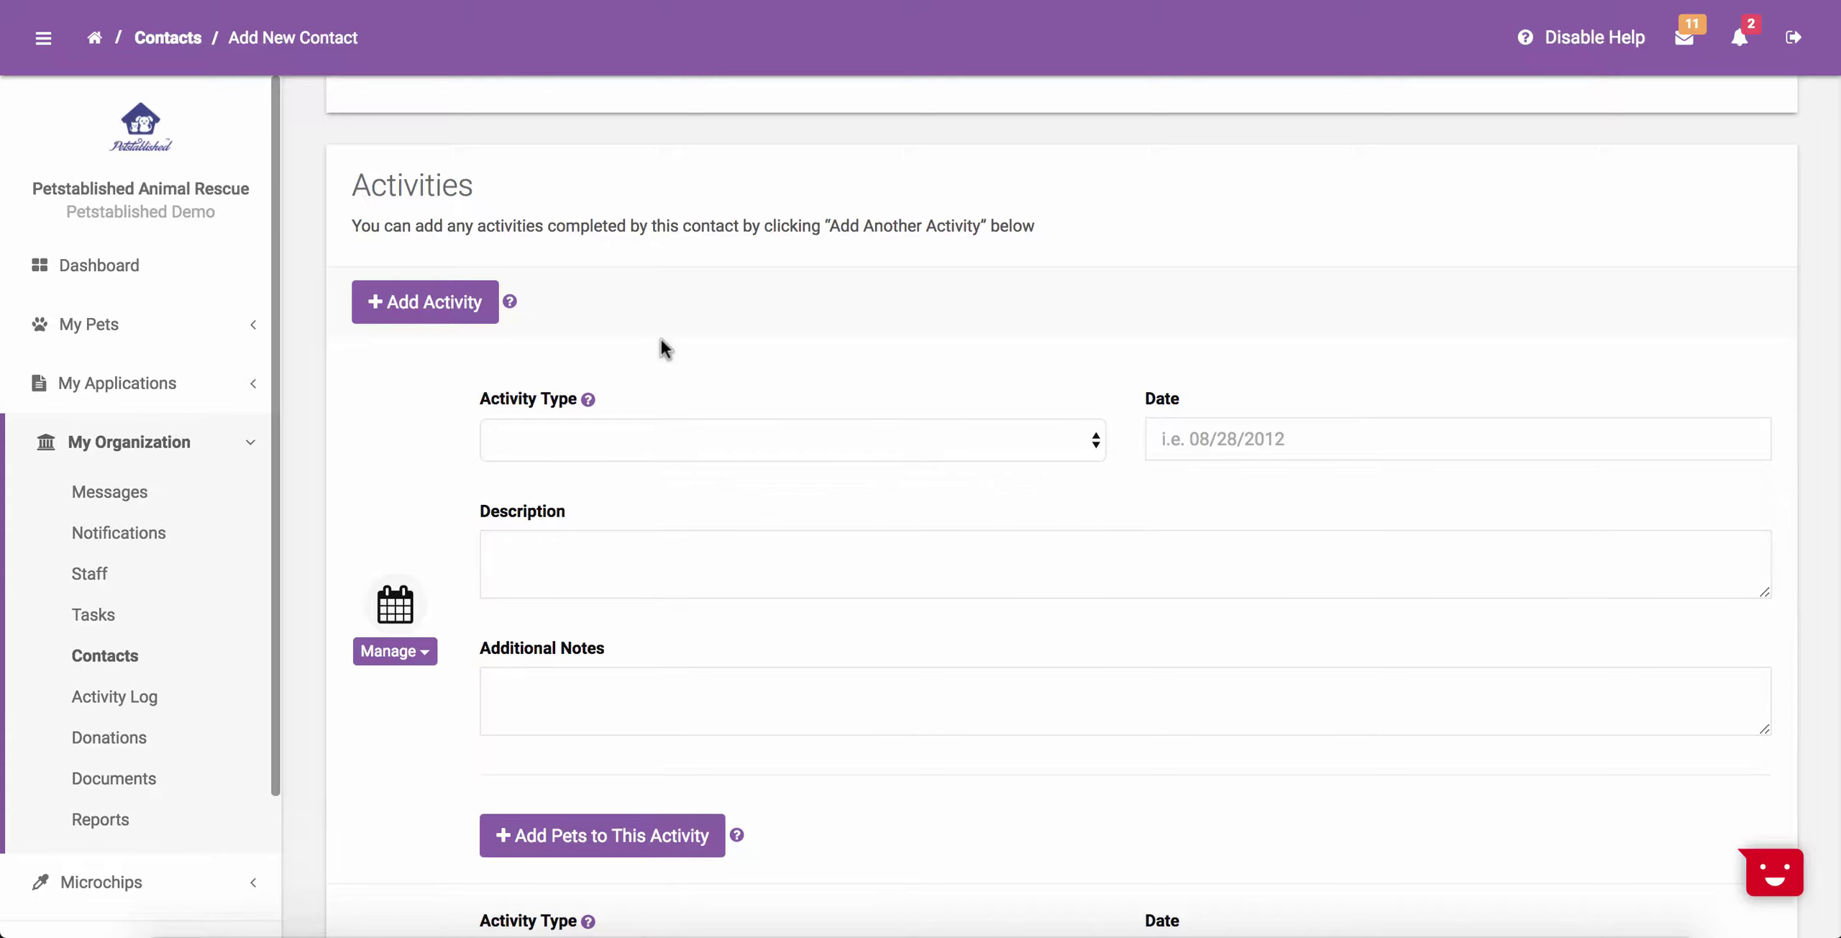
left_click(660, 429)
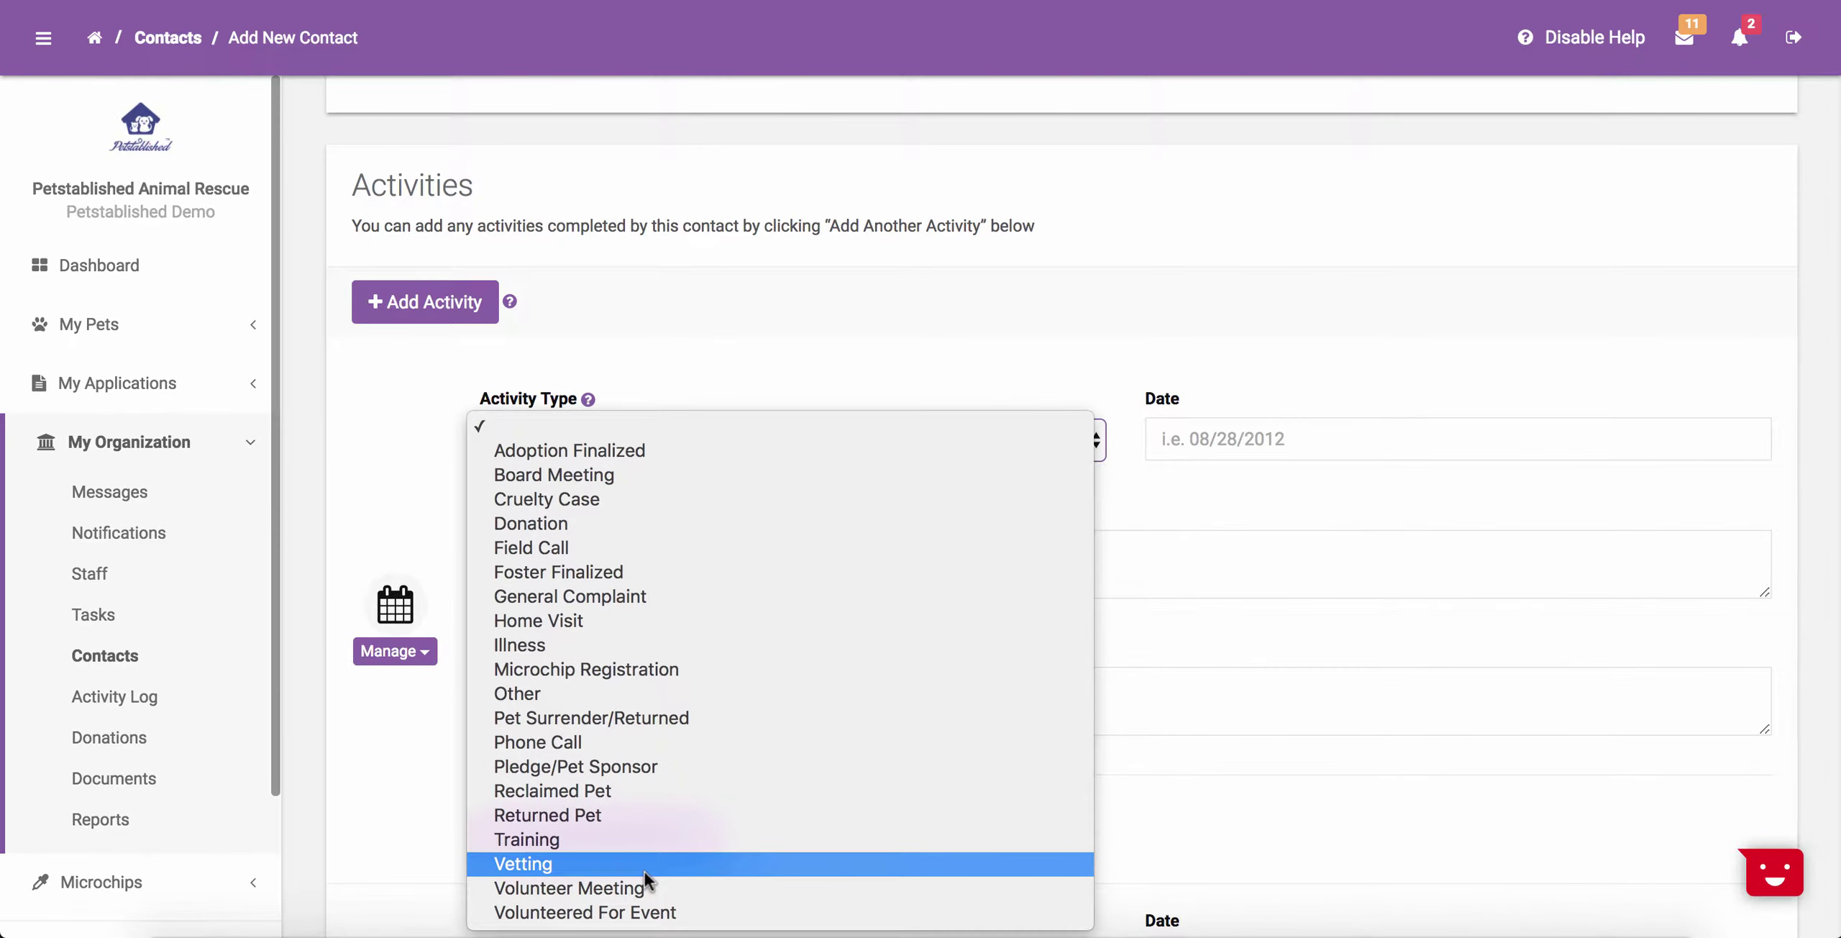
left_click(640, 910)
scroll(834, 597, "down", 3)
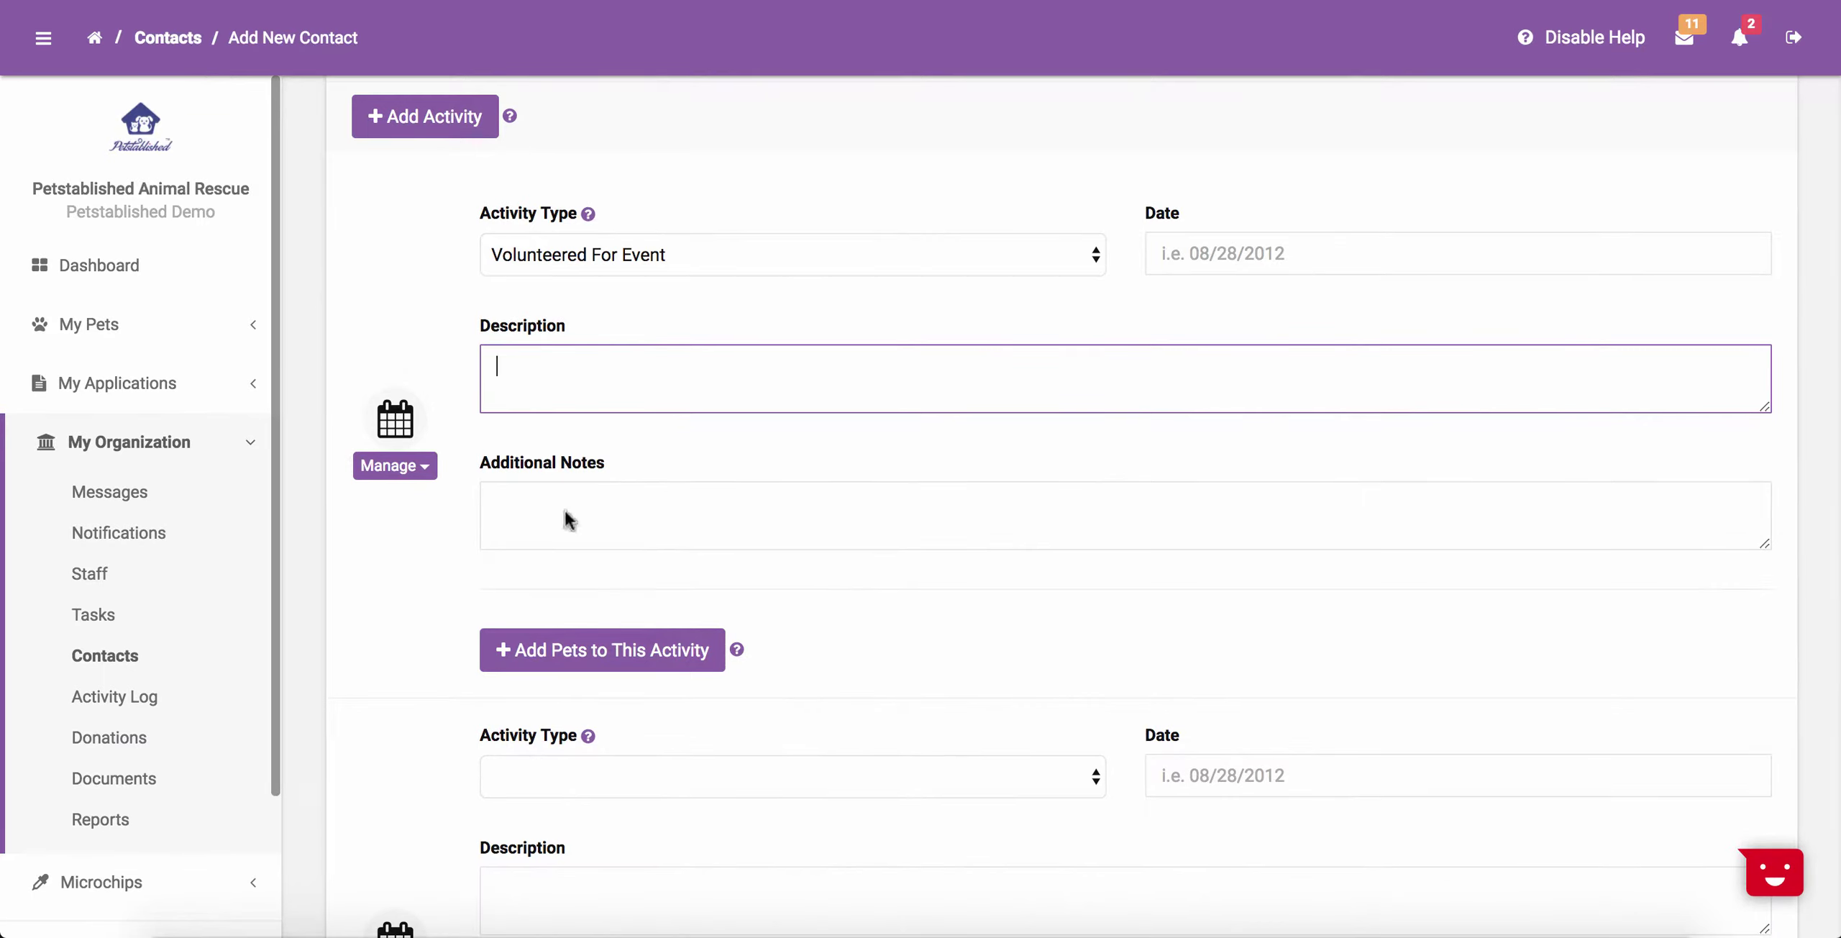
Step: Associate an existing pet with the Volunteered For Event activity
left_click(545, 665)
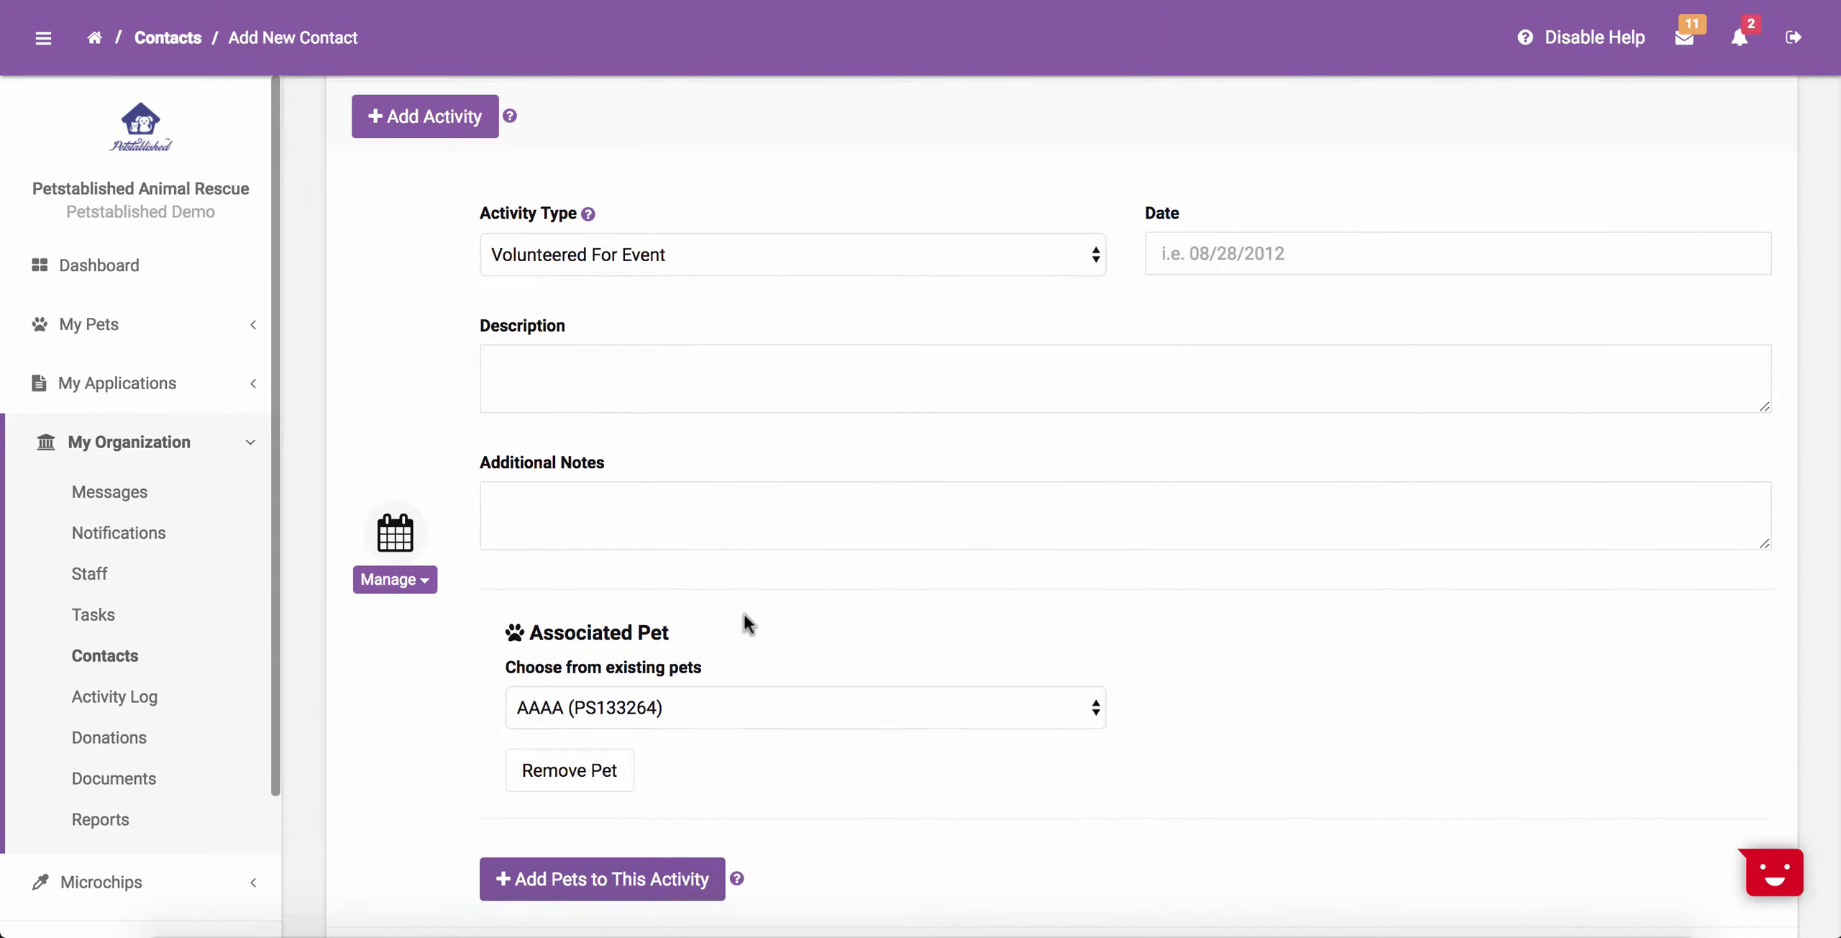
scroll(743, 613, "down", 2)
left_click(653, 601)
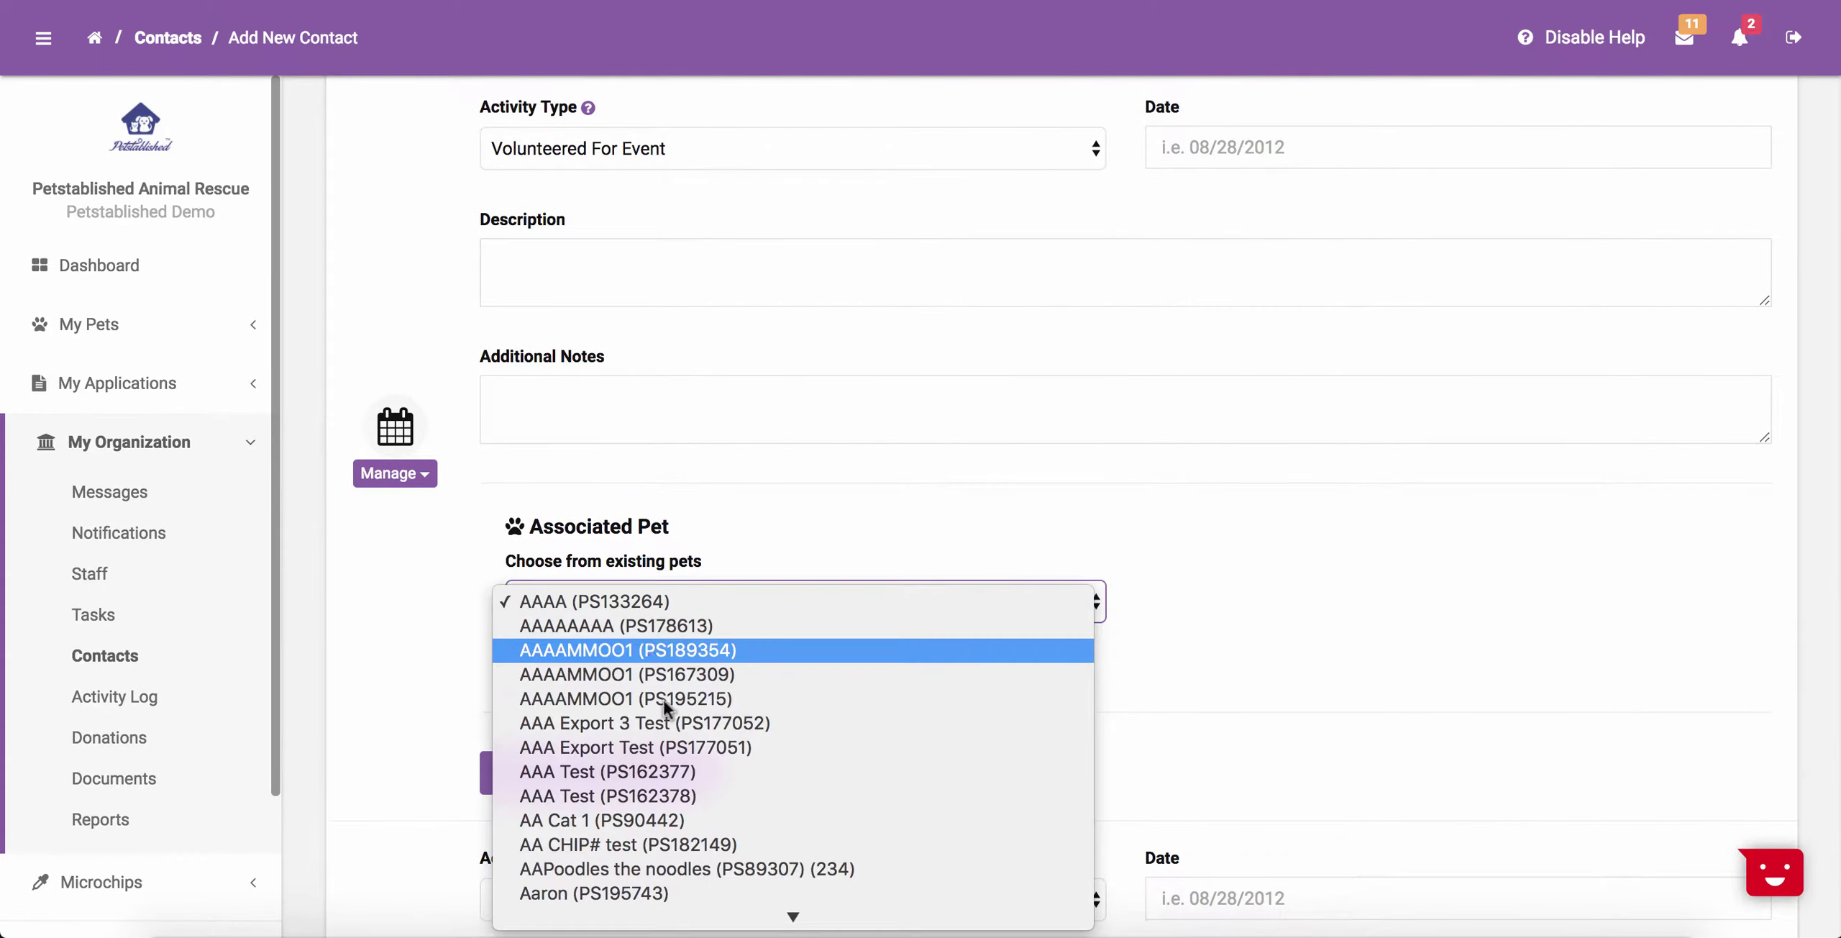
scroll(697, 840, "down", 10)
scroll(698, 839, "down", 10)
left_click(697, 837)
scroll(1331, 705, "down", 10)
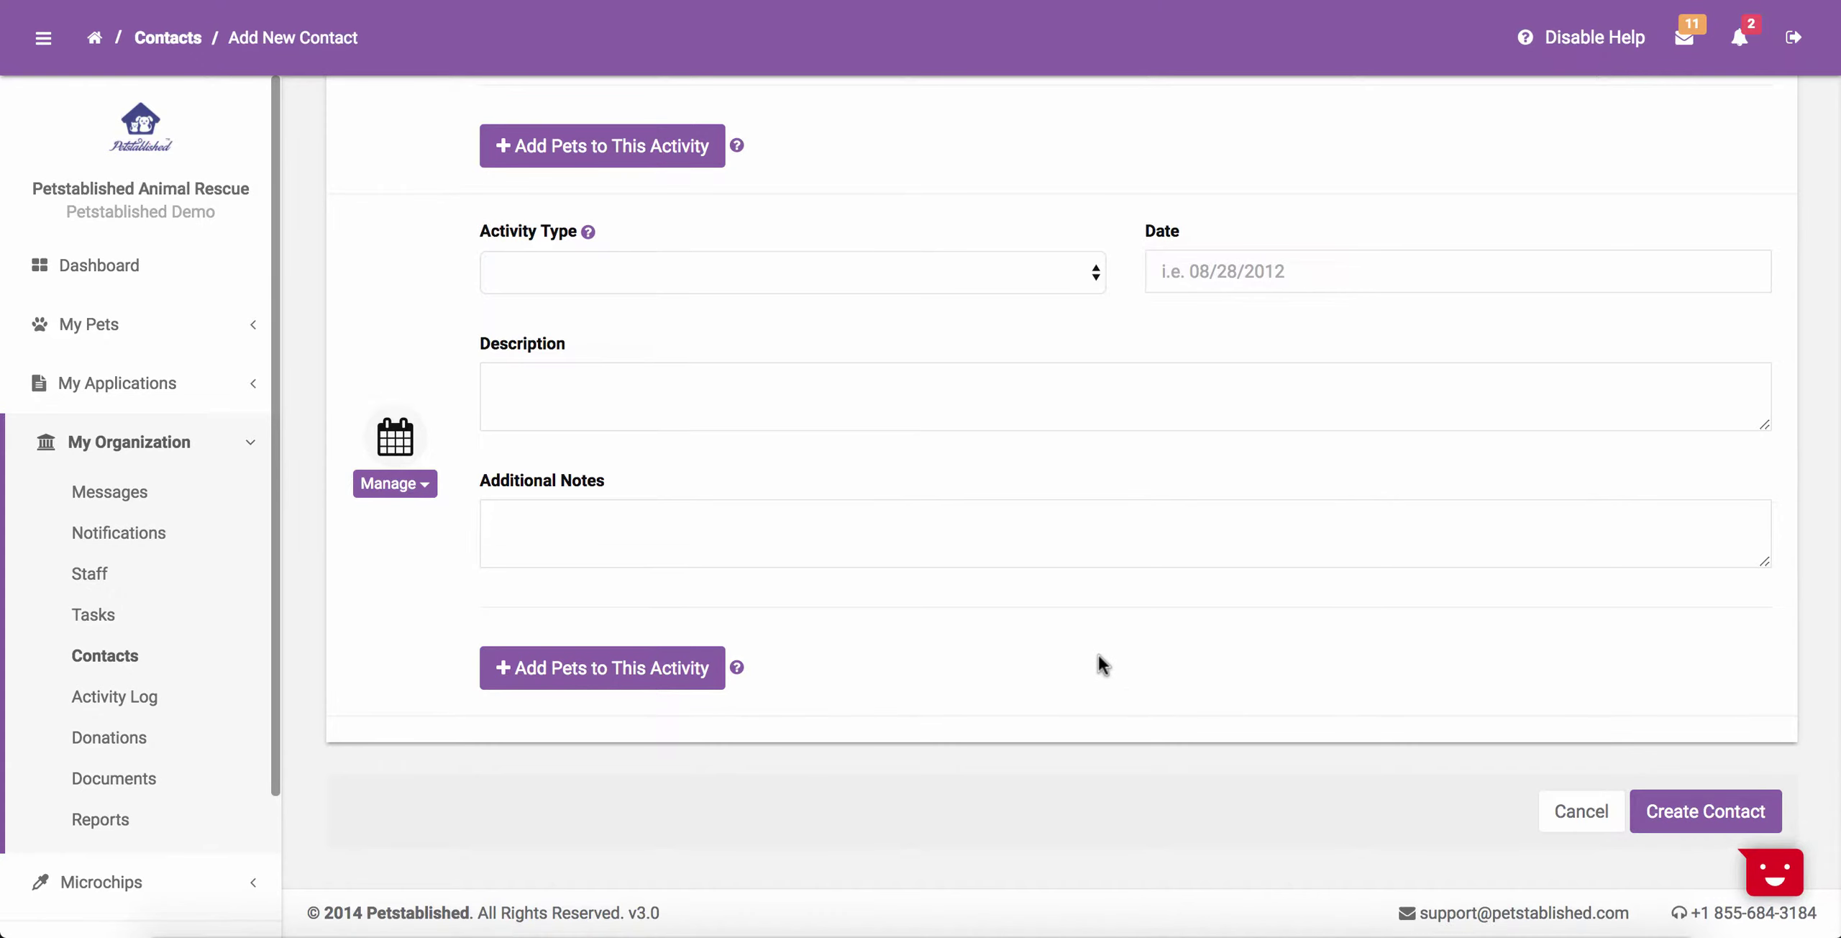
Step: Exit the Add Contact form from the bottom of the page
left_click(1580, 810)
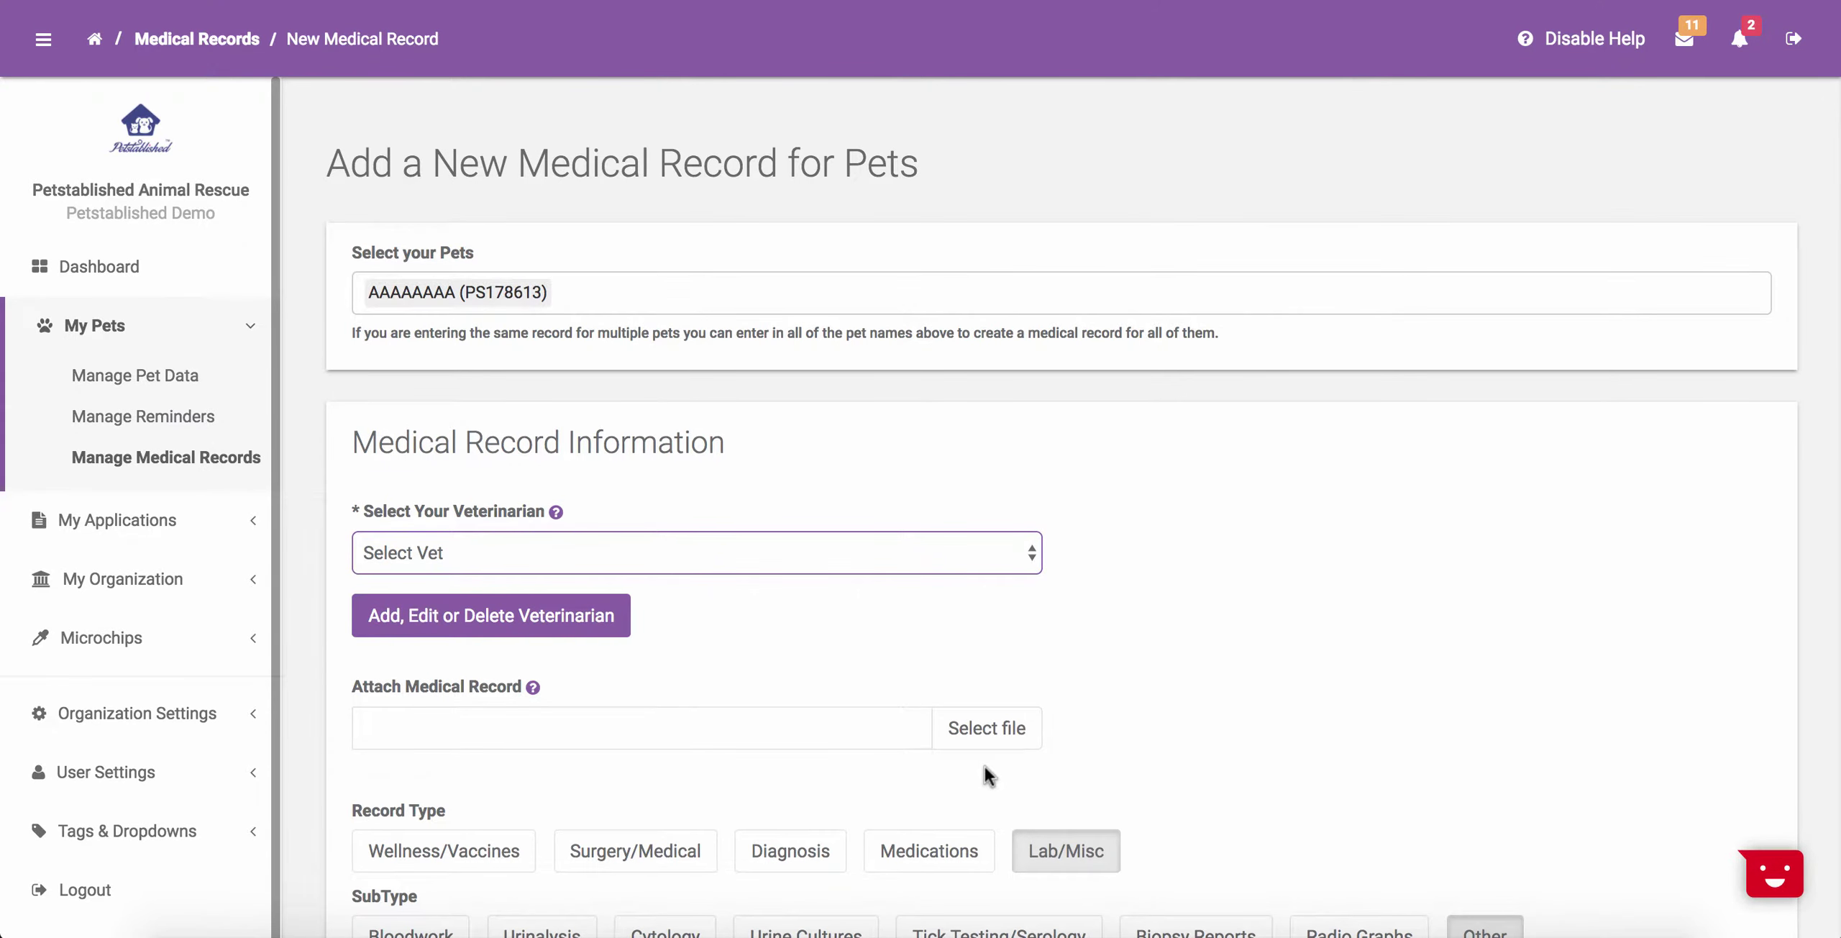
Step: Bring up the veterinarian list with Select Vet
left_click(897, 553)
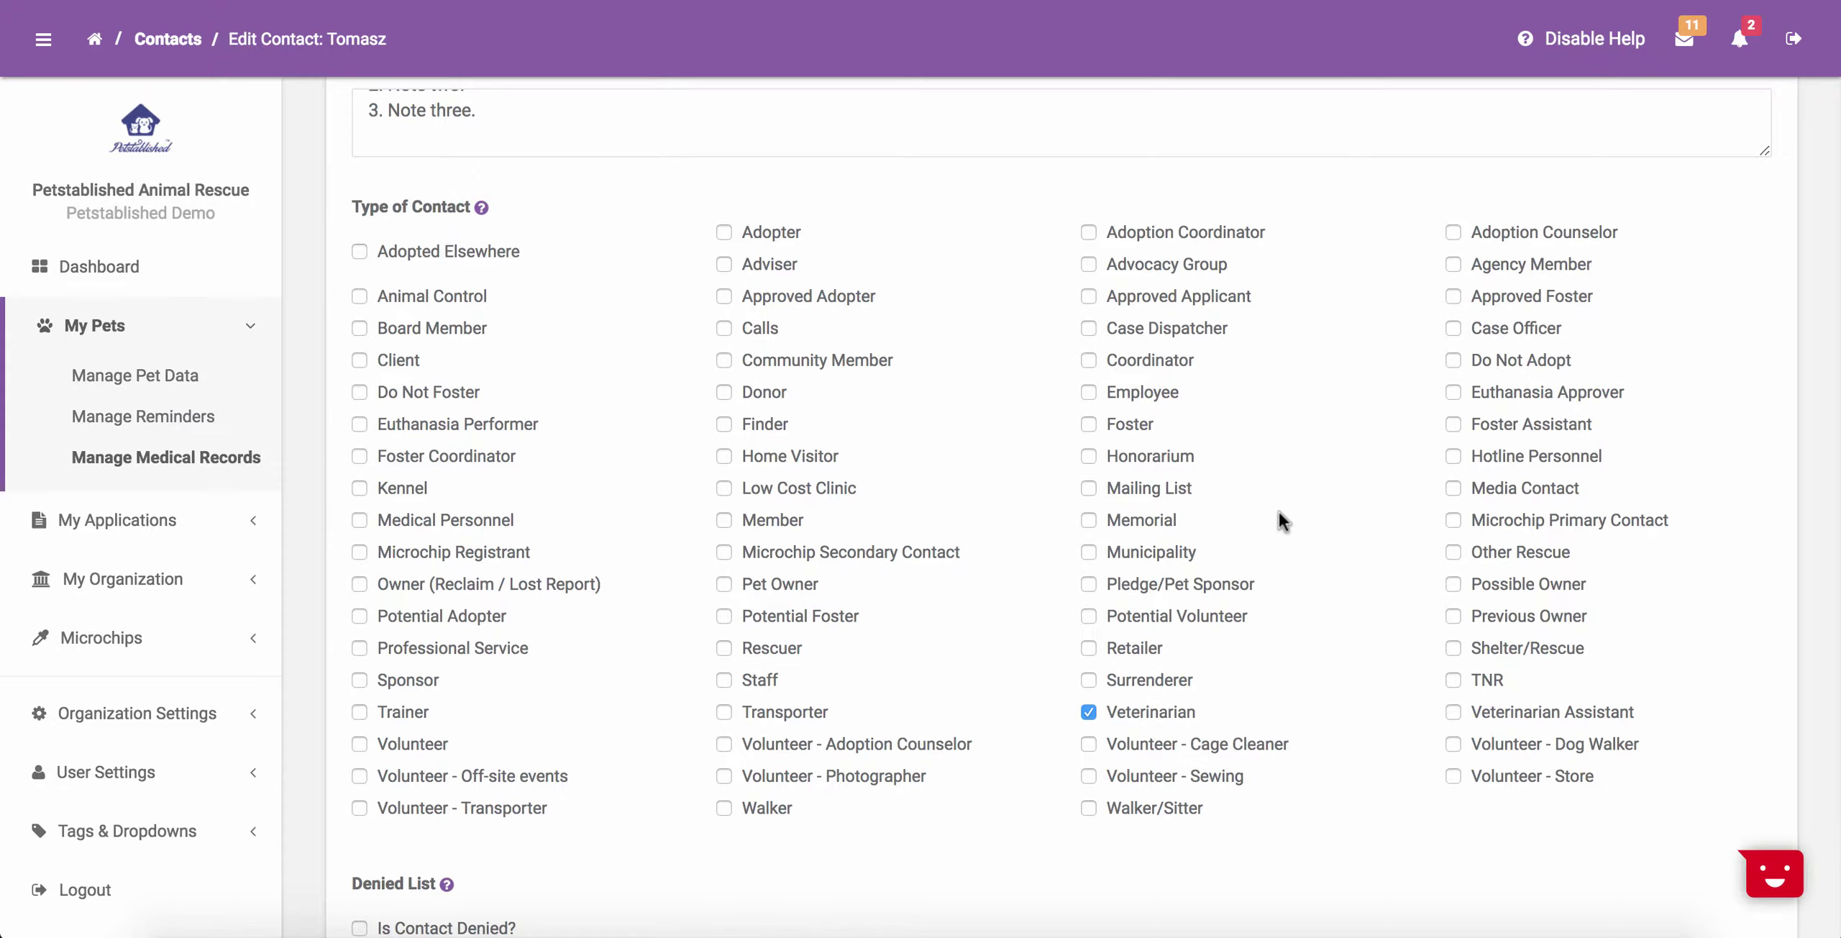
Step: Tick Do Not Adopt, Is Contact Denied? and Is Contact's Address denied? for the vet
left_click(1453, 361)
scroll(784, 688, "down", 2)
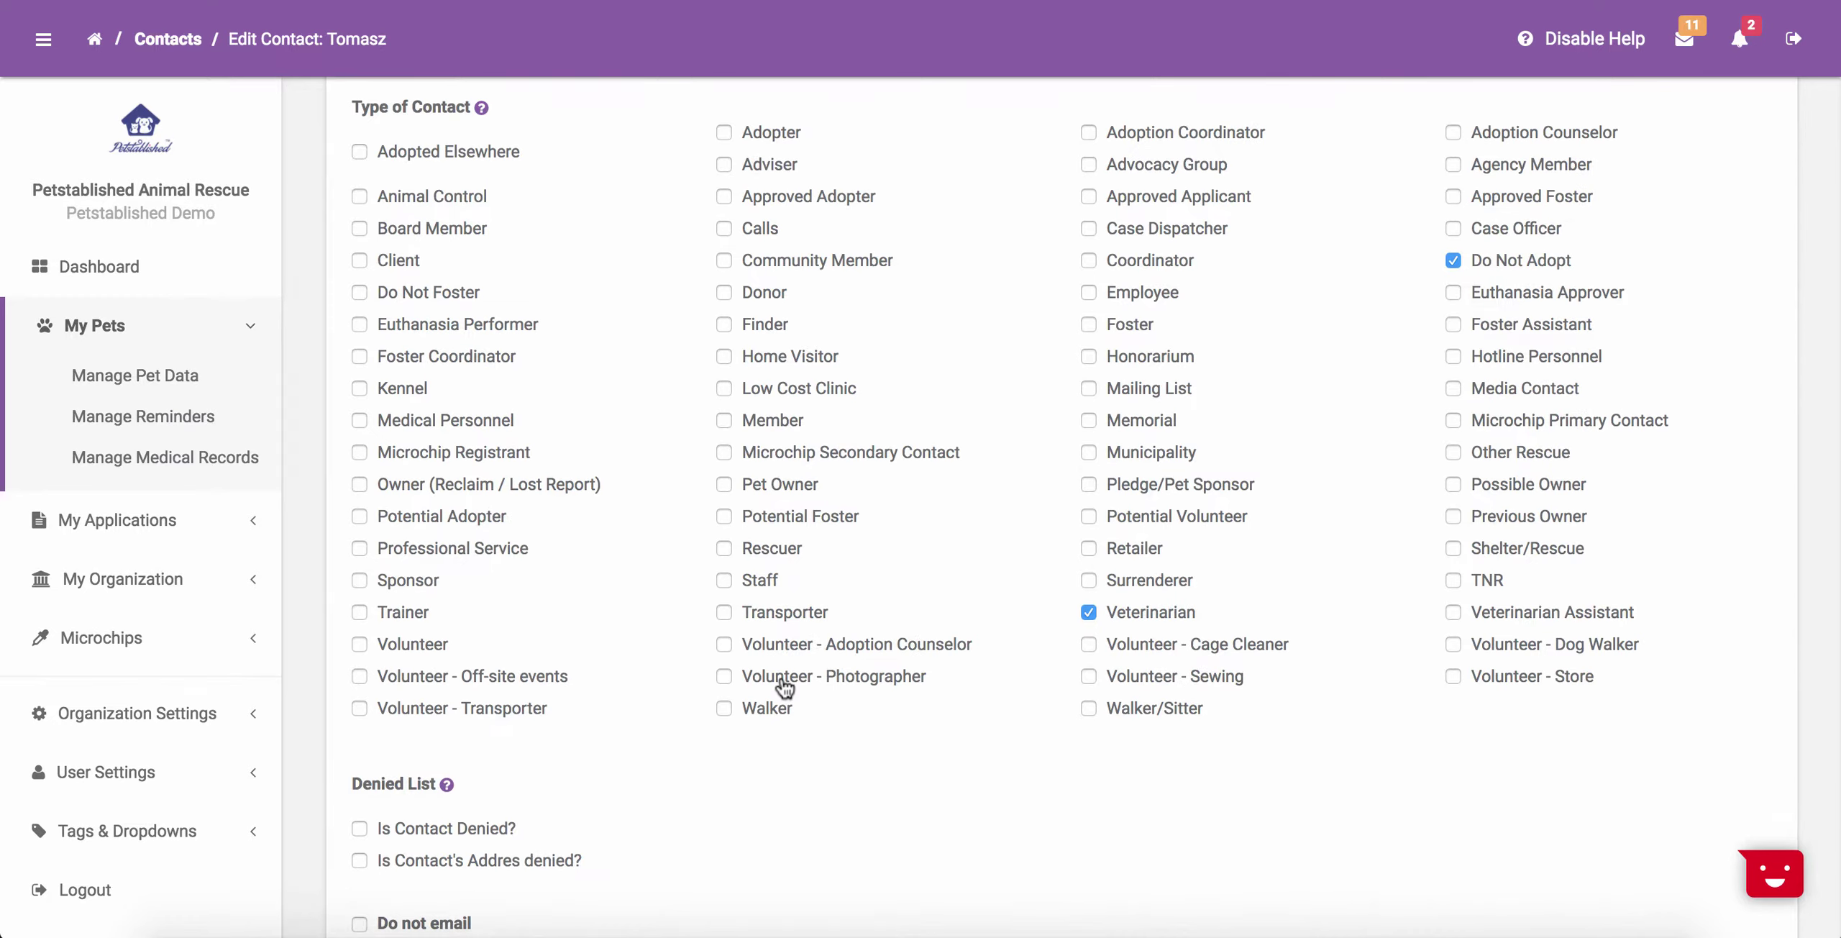
left_click(360, 831)
left_click(359, 860)
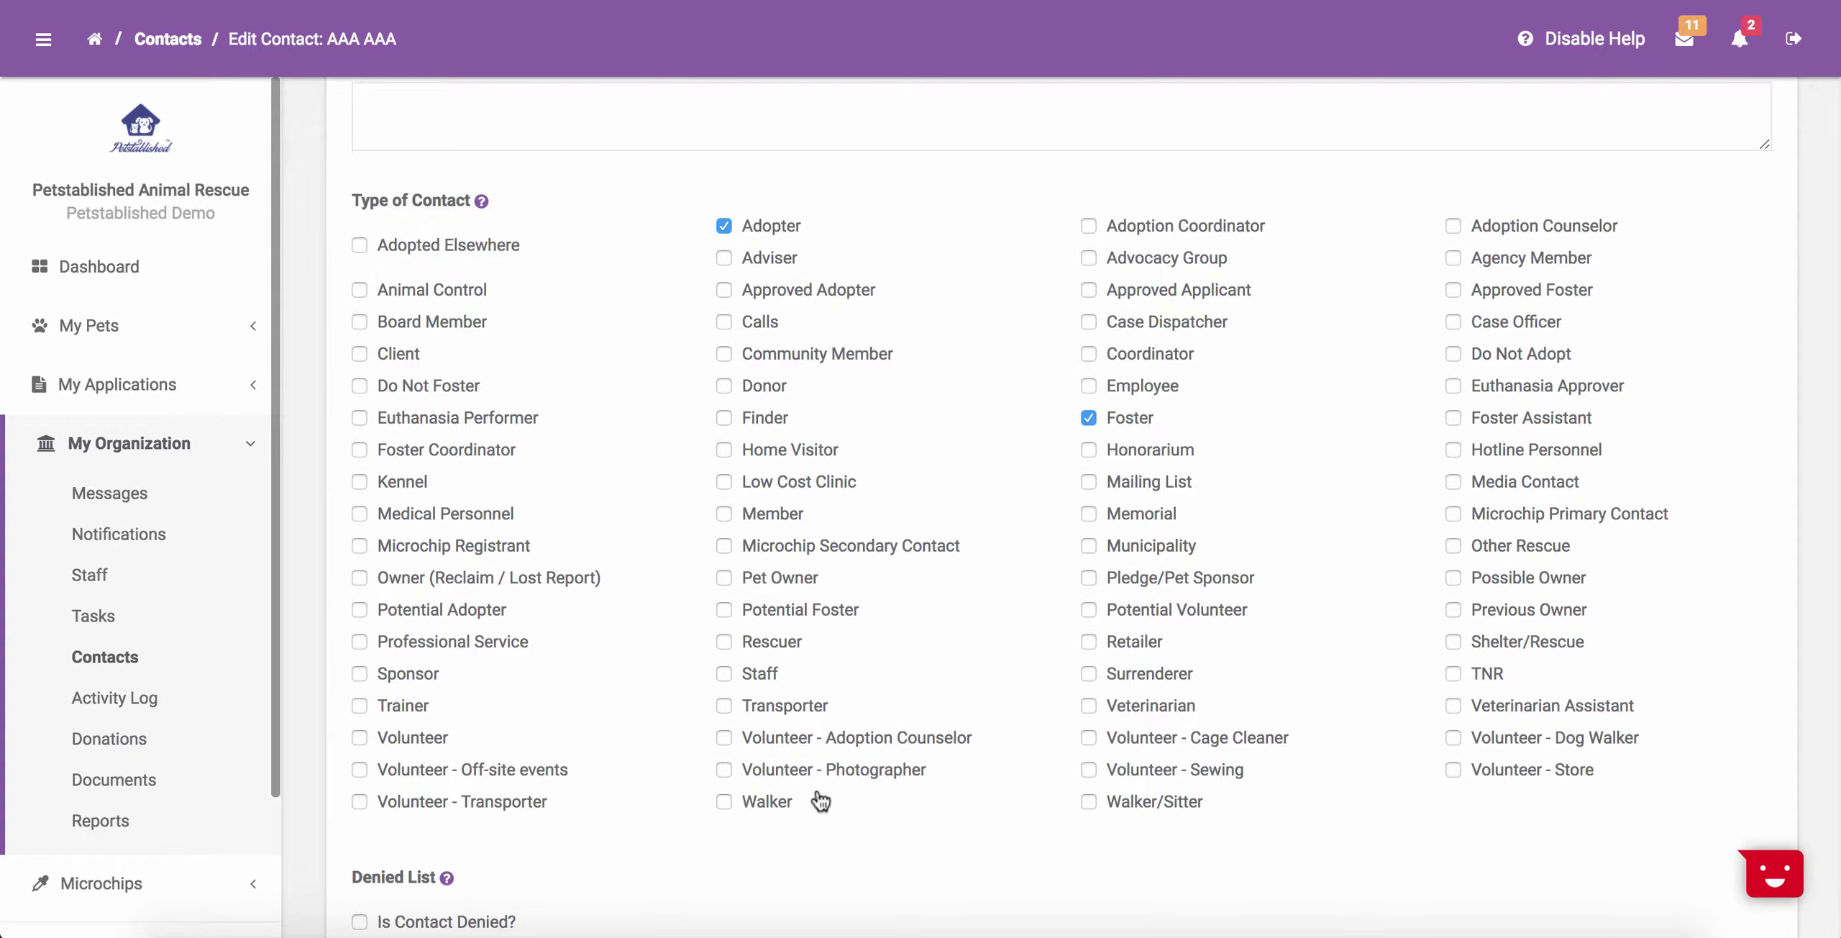
Step: Remove the Adoption Finalized activity dated 01/09/2017 through its Manage menu
scroll(895, 791, "down", 15)
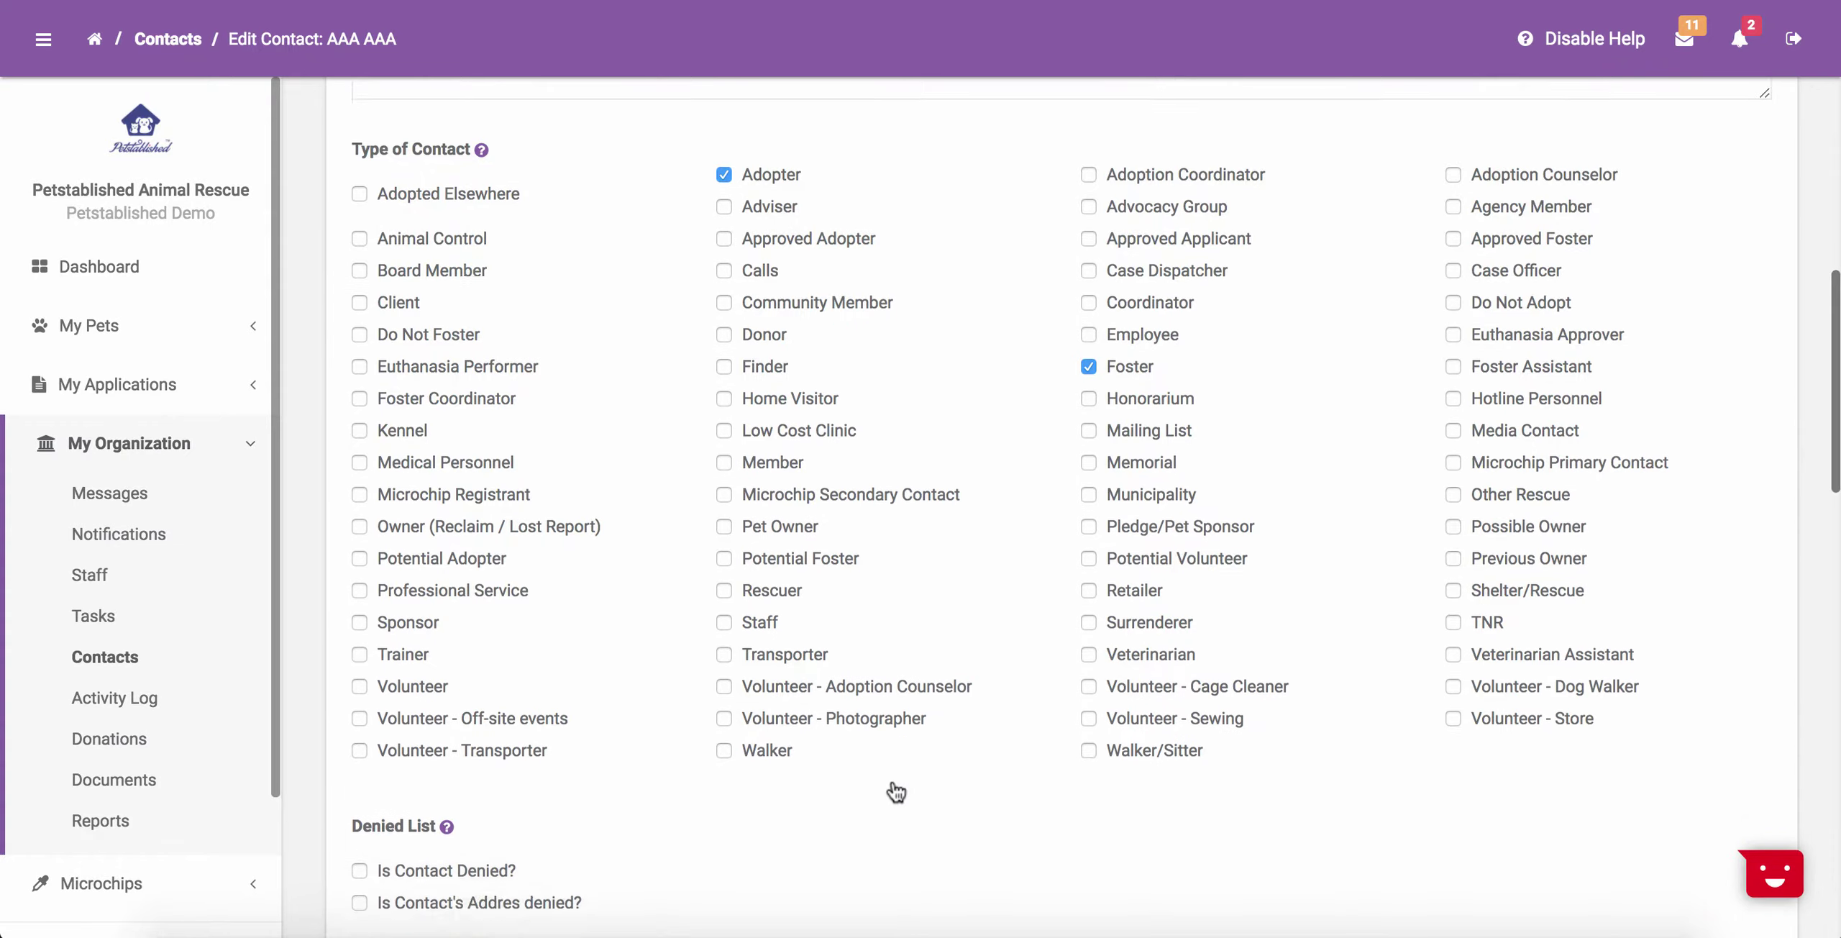
scroll(895, 791, "down", 8)
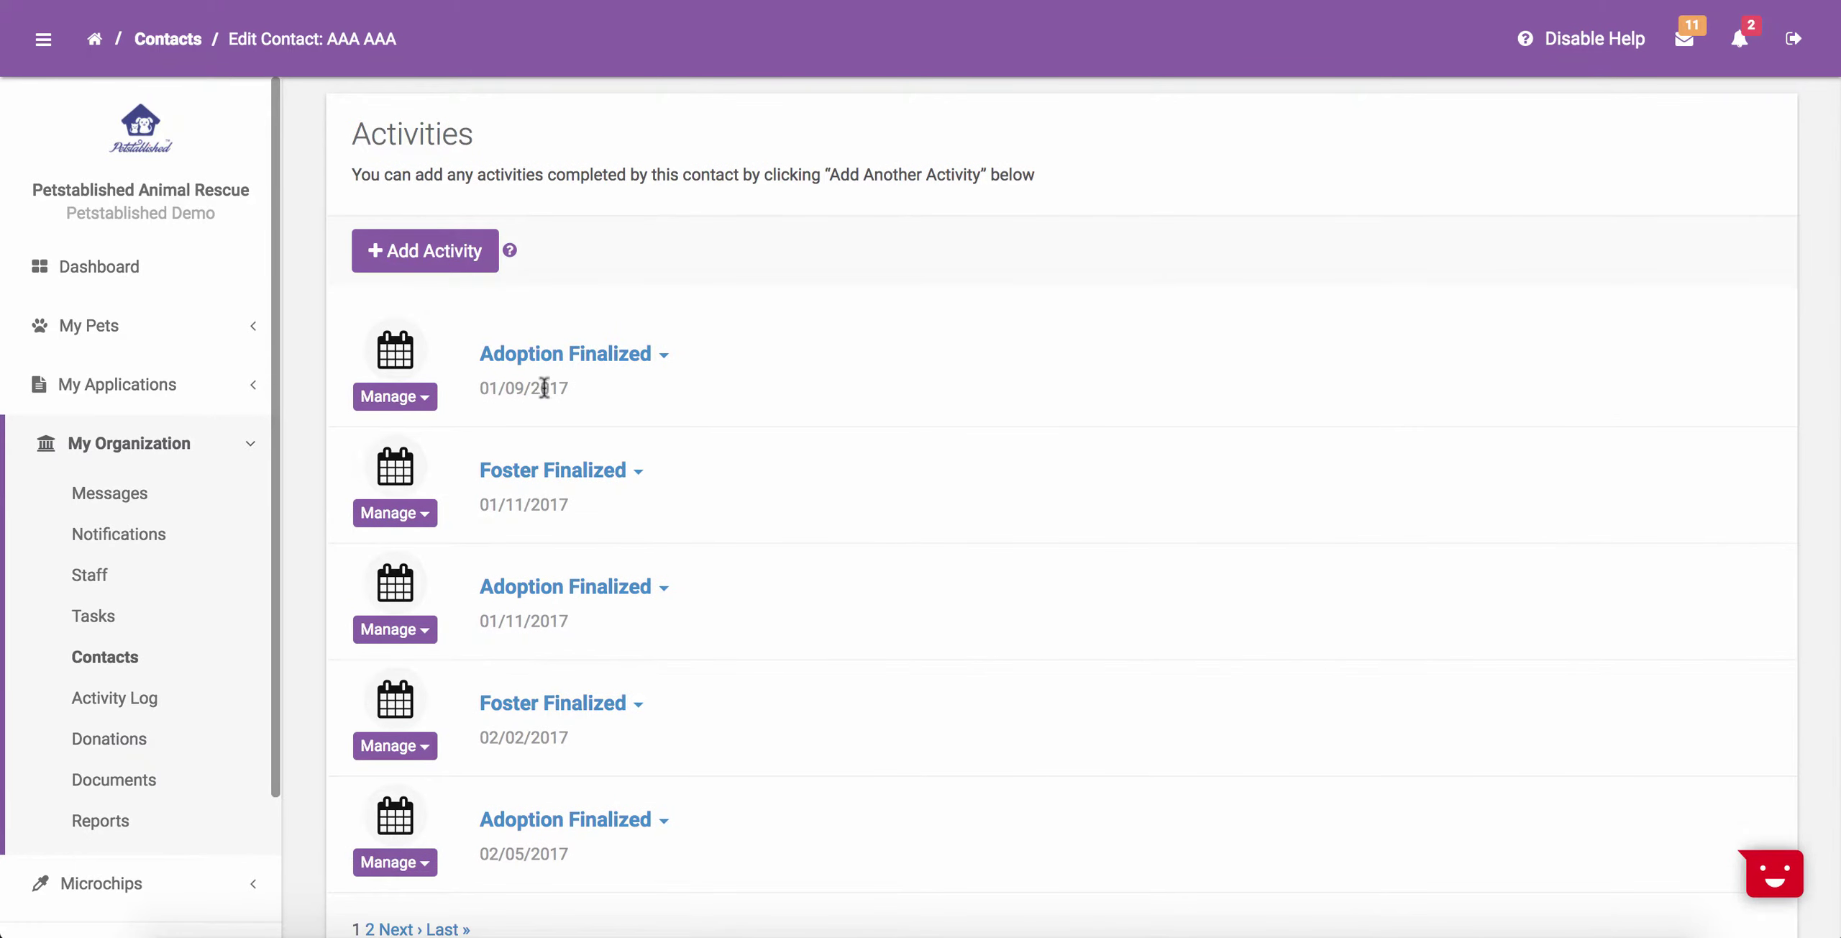
left_click(628, 364)
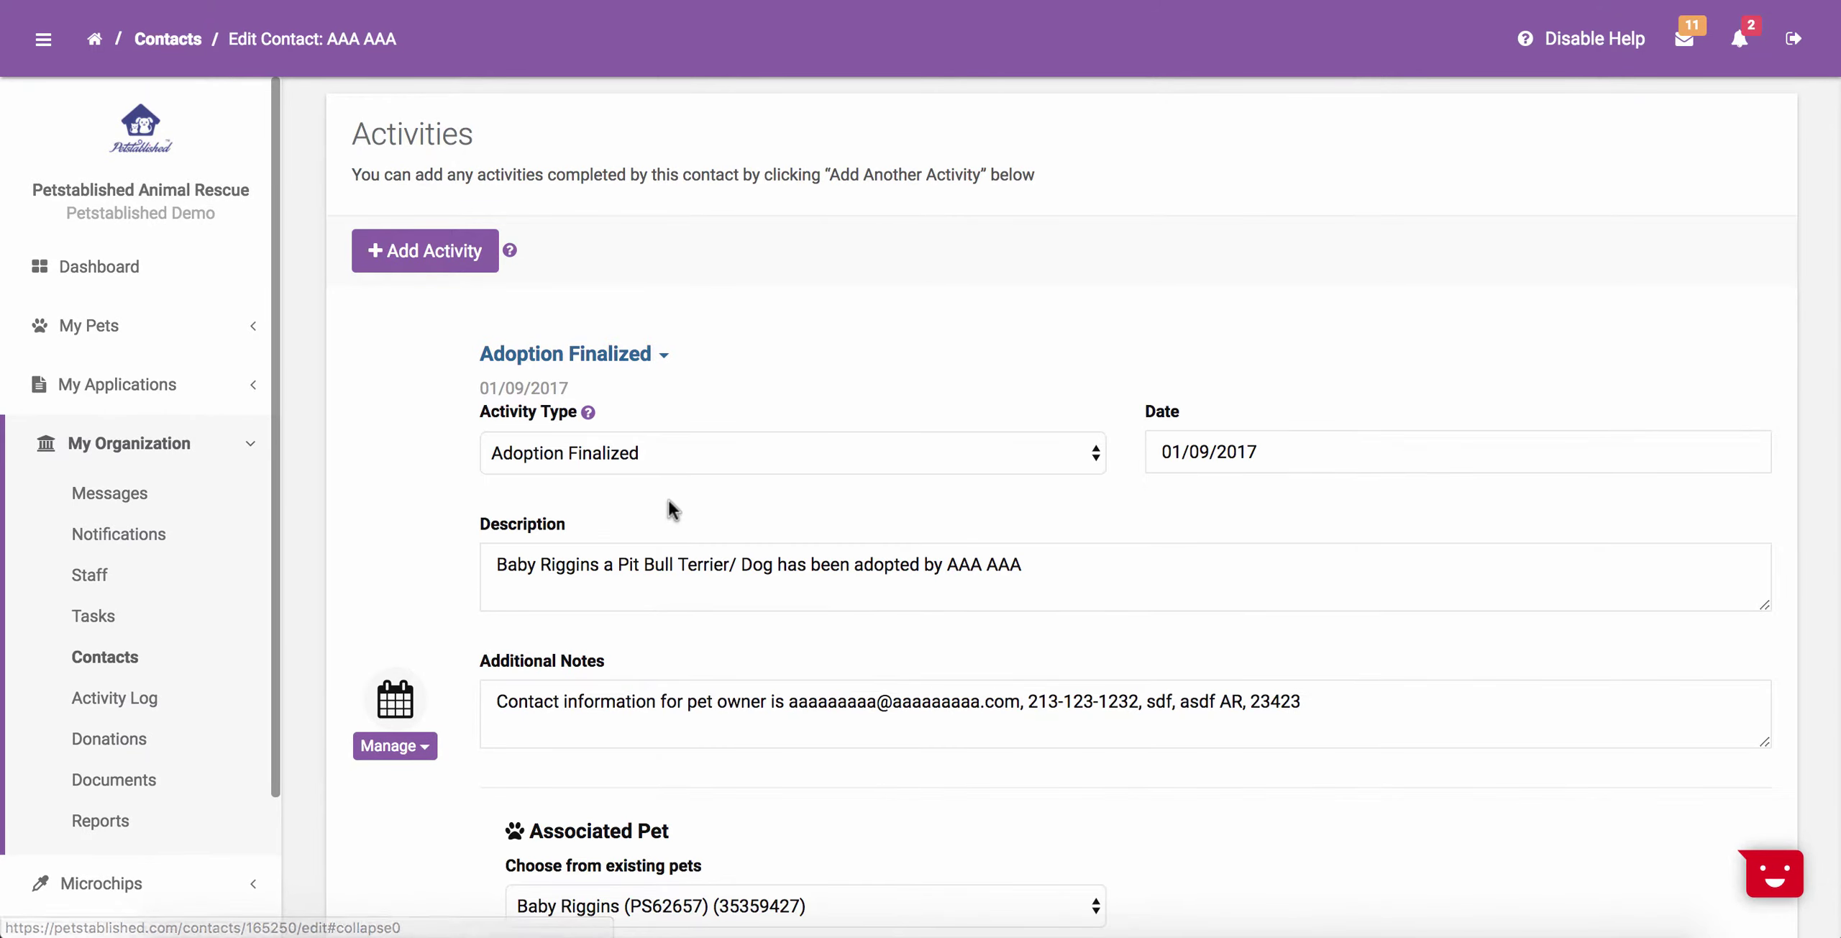
scroll(912, 633, "down", 2)
scroll(912, 634, "down", 3)
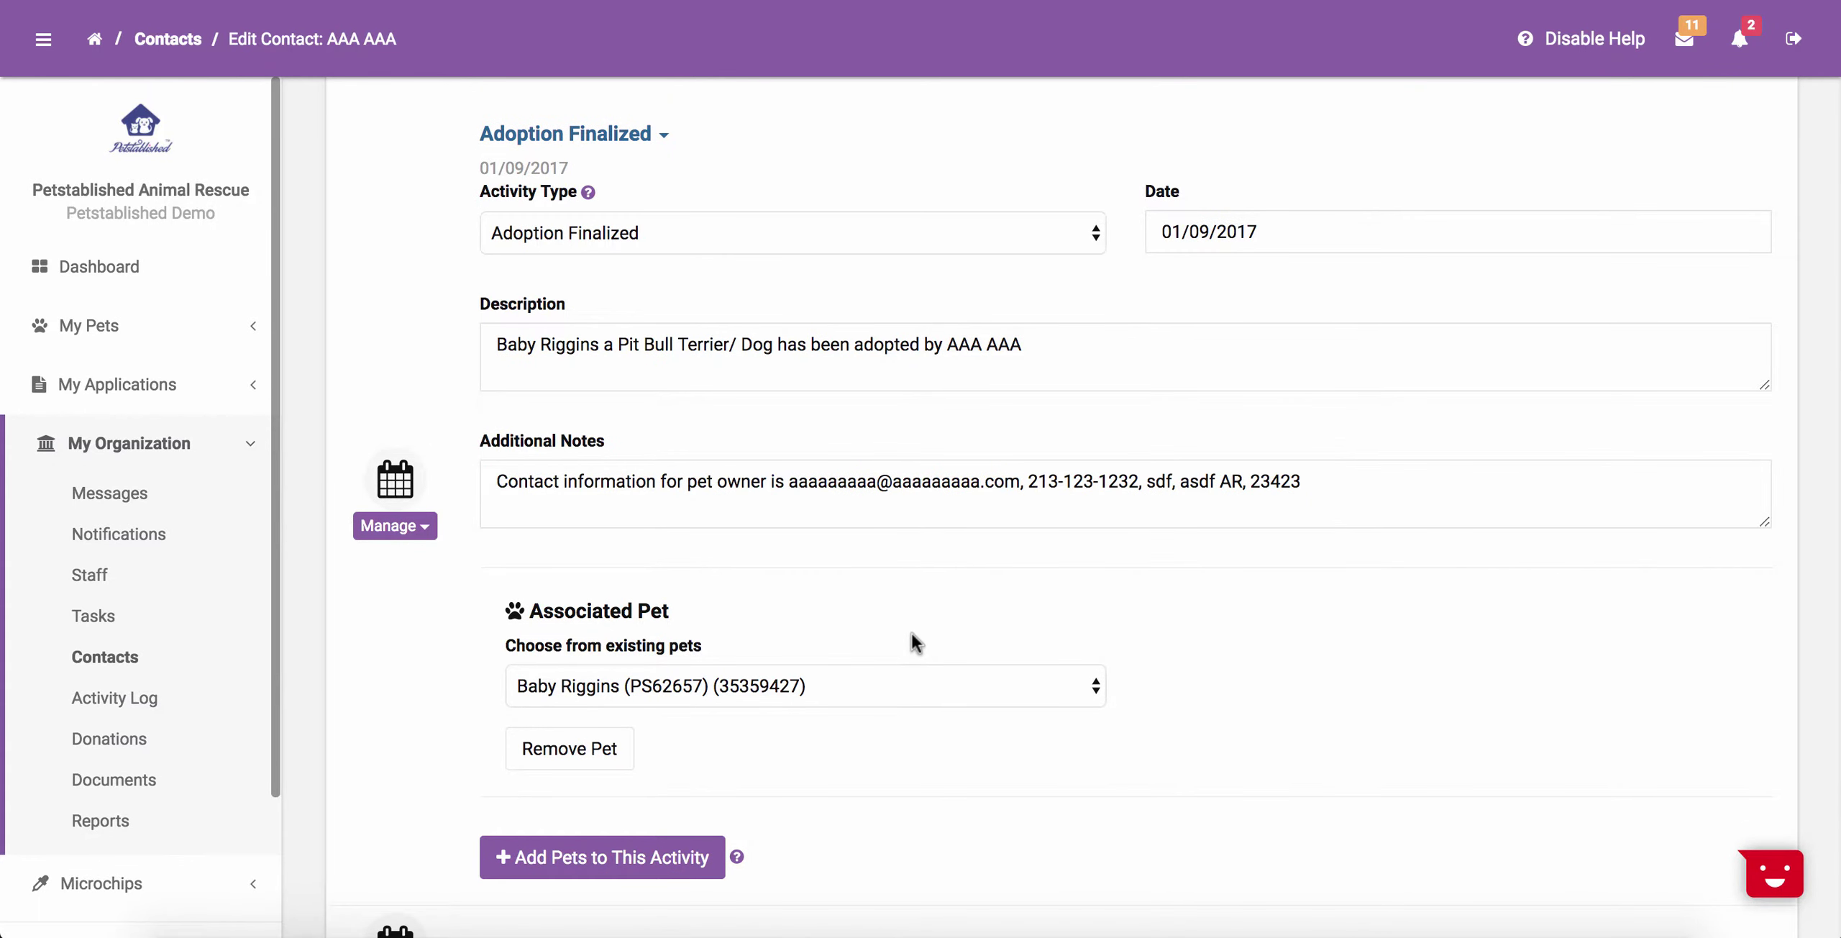
scroll(912, 632, "down", 3)
left_click(429, 375)
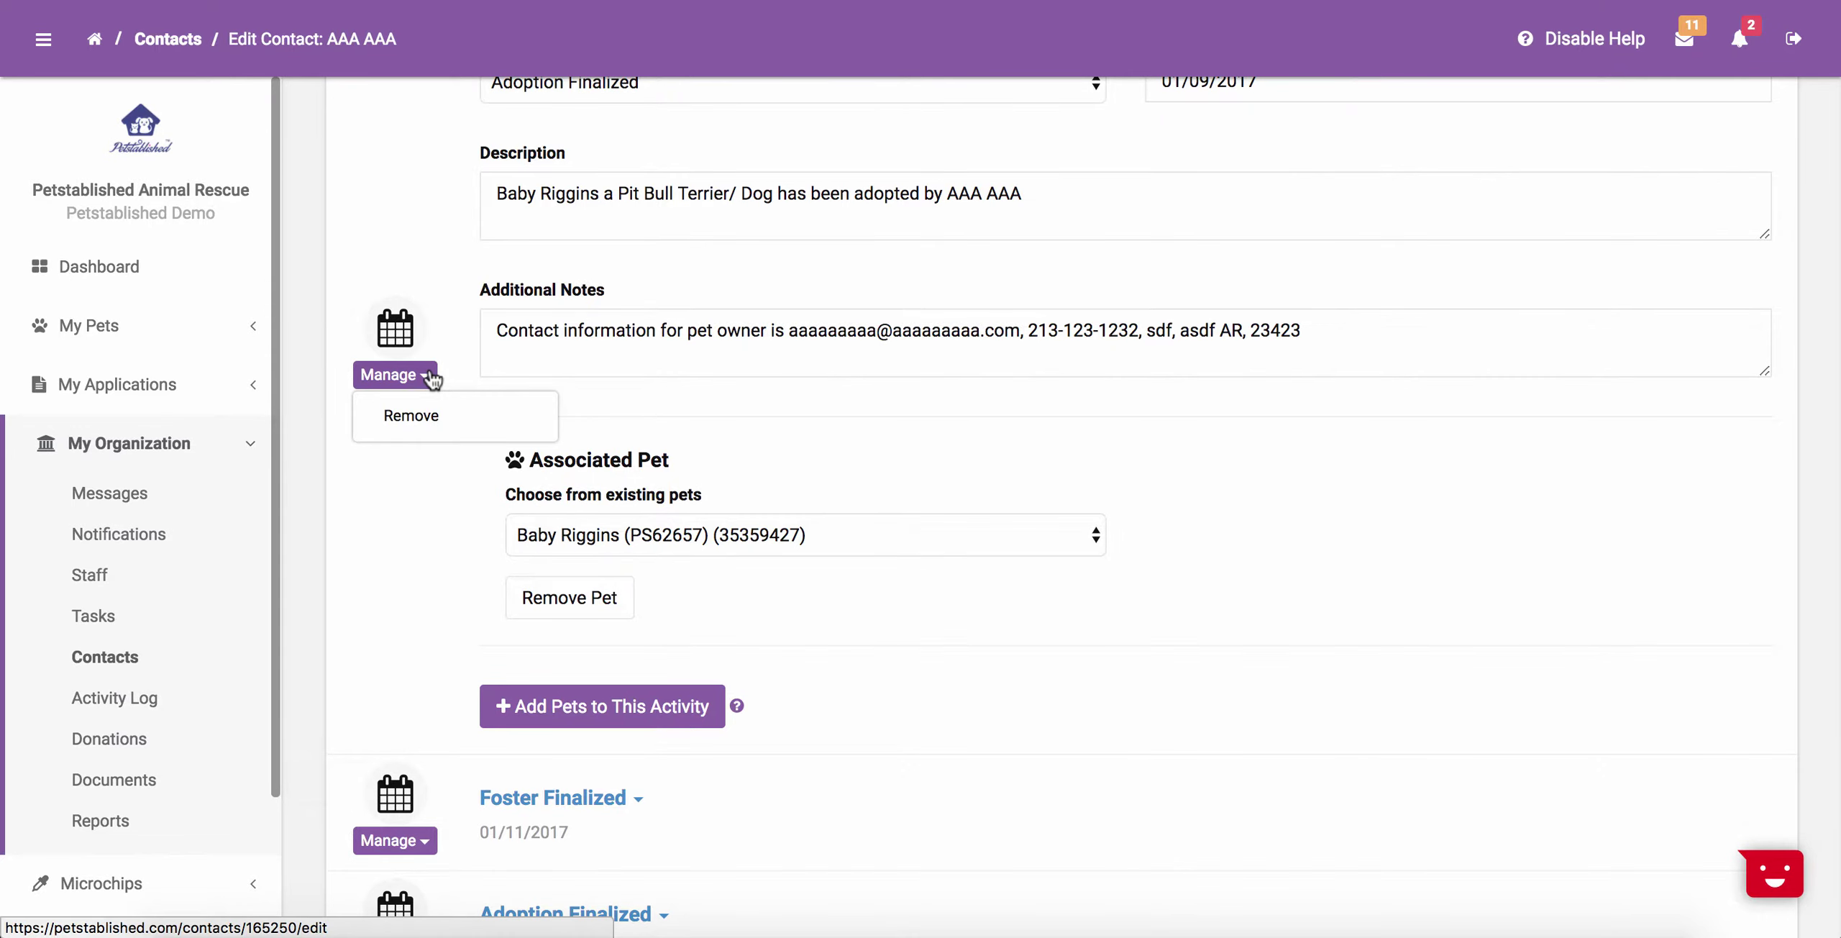
left_click(417, 417)
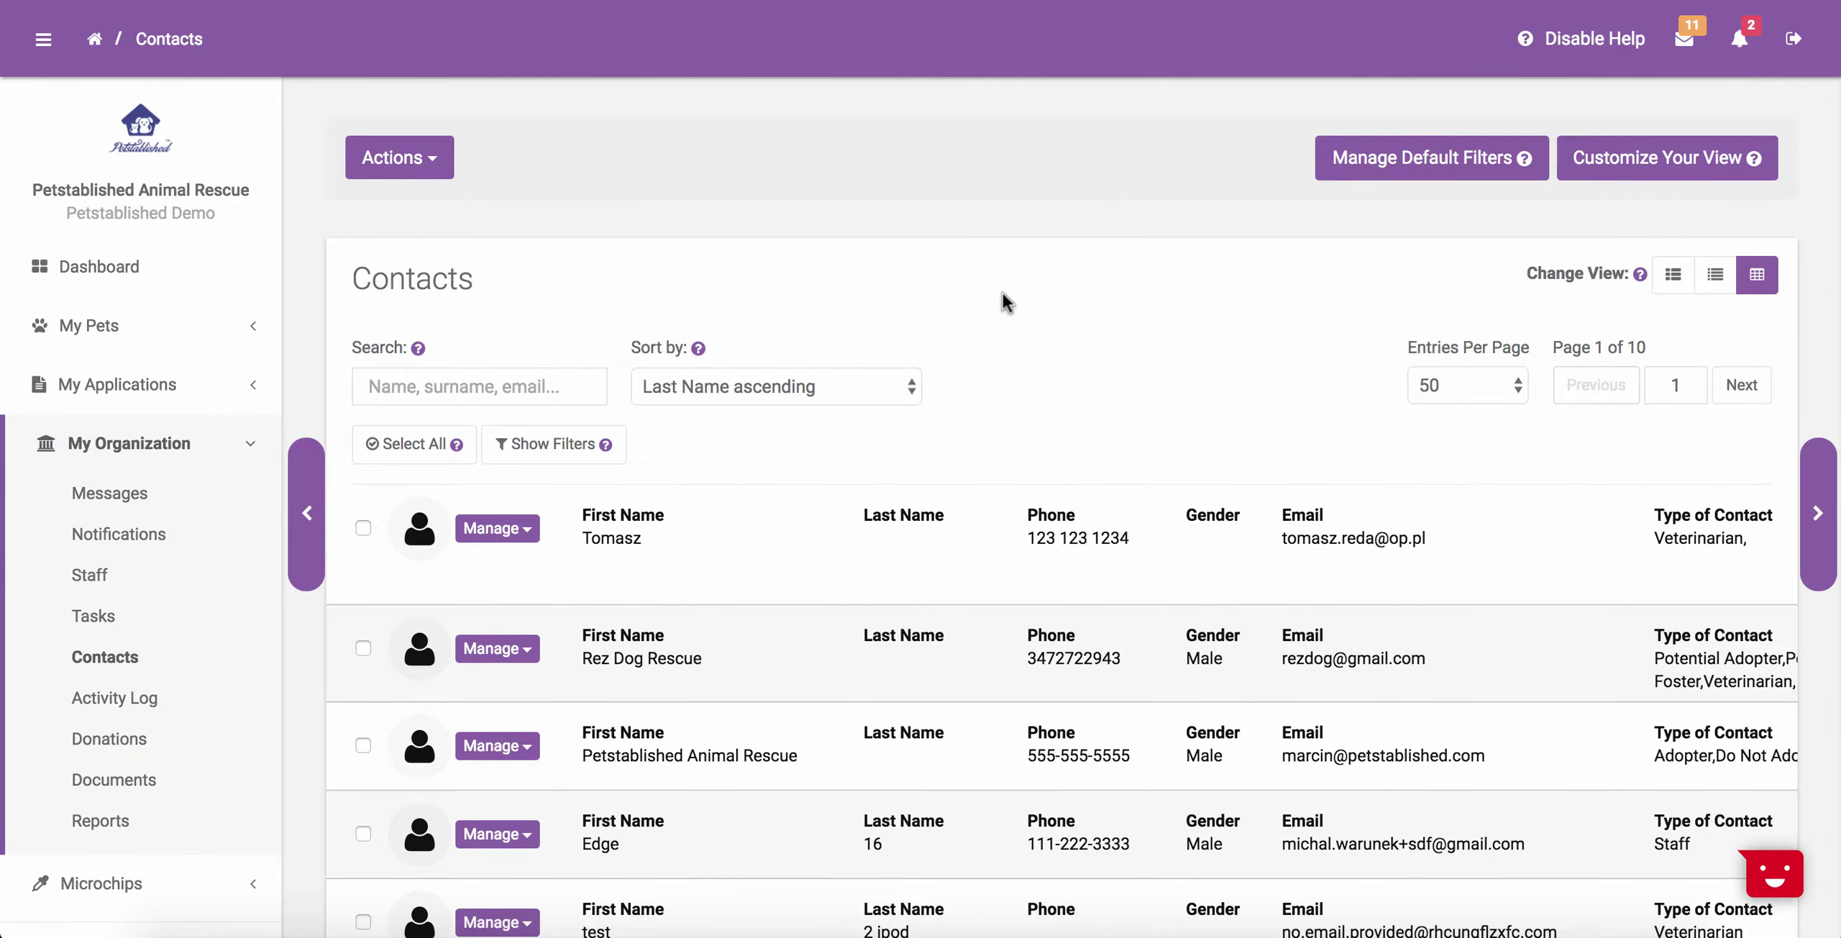
Step: Click into the contact Search box and expand Show Filters
left_click(469, 390)
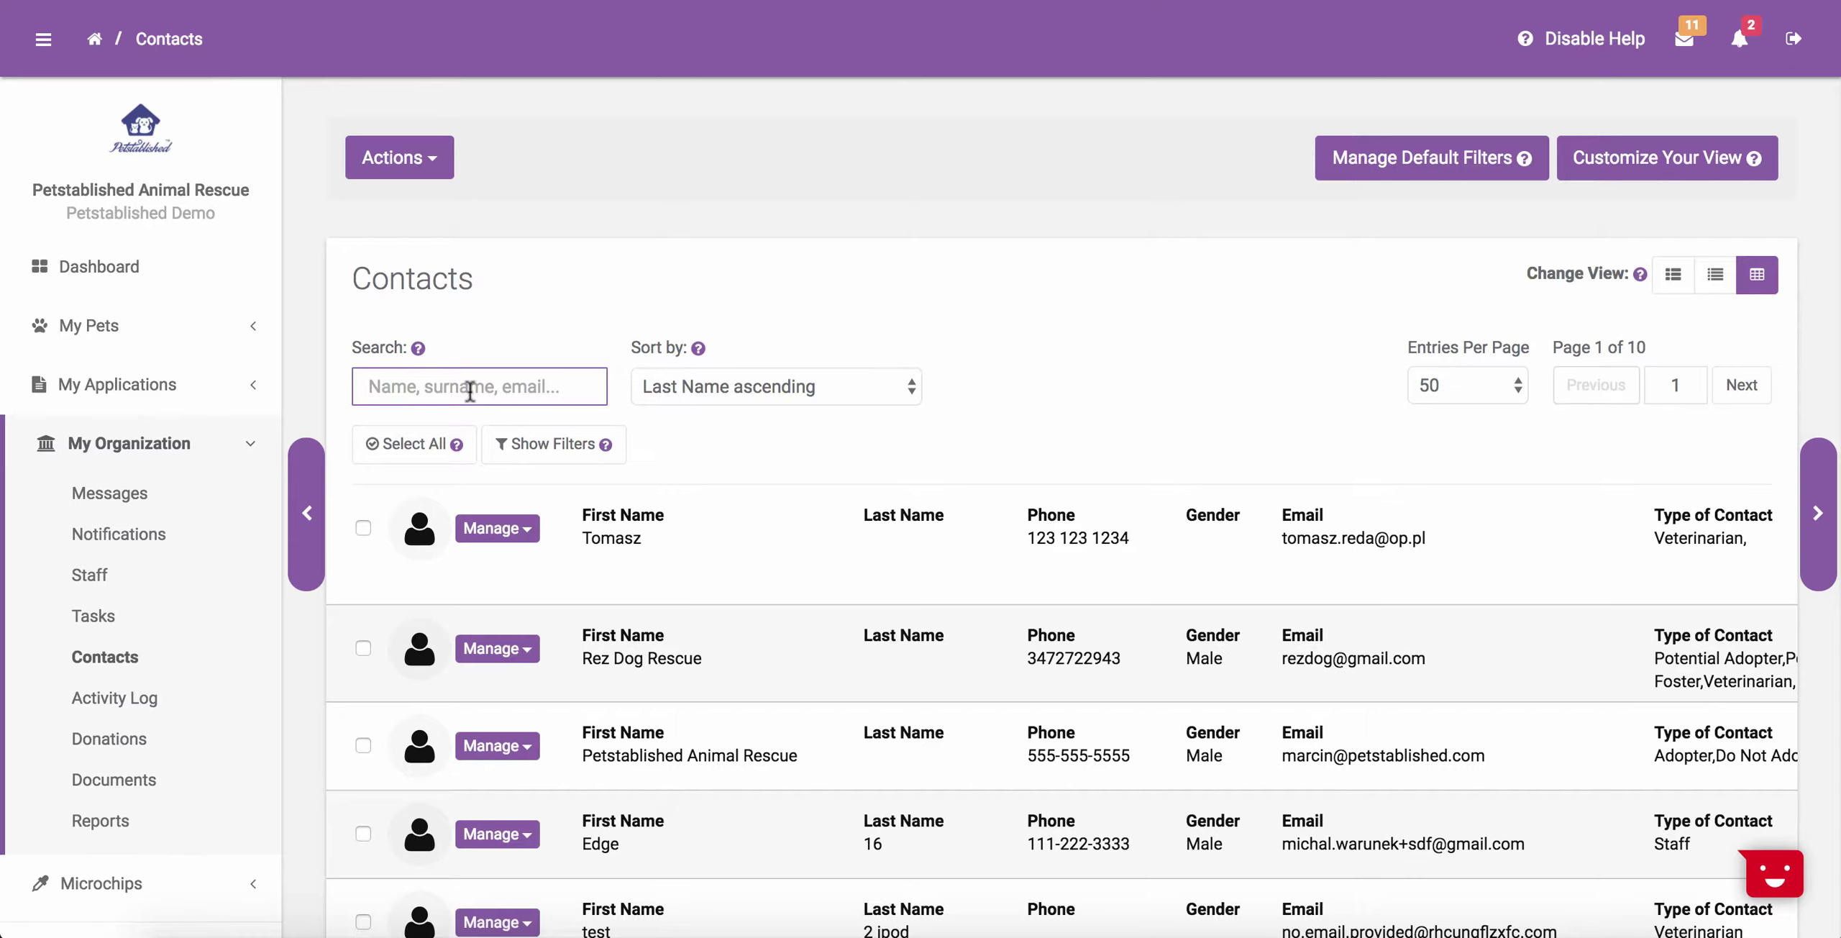
left_click(550, 443)
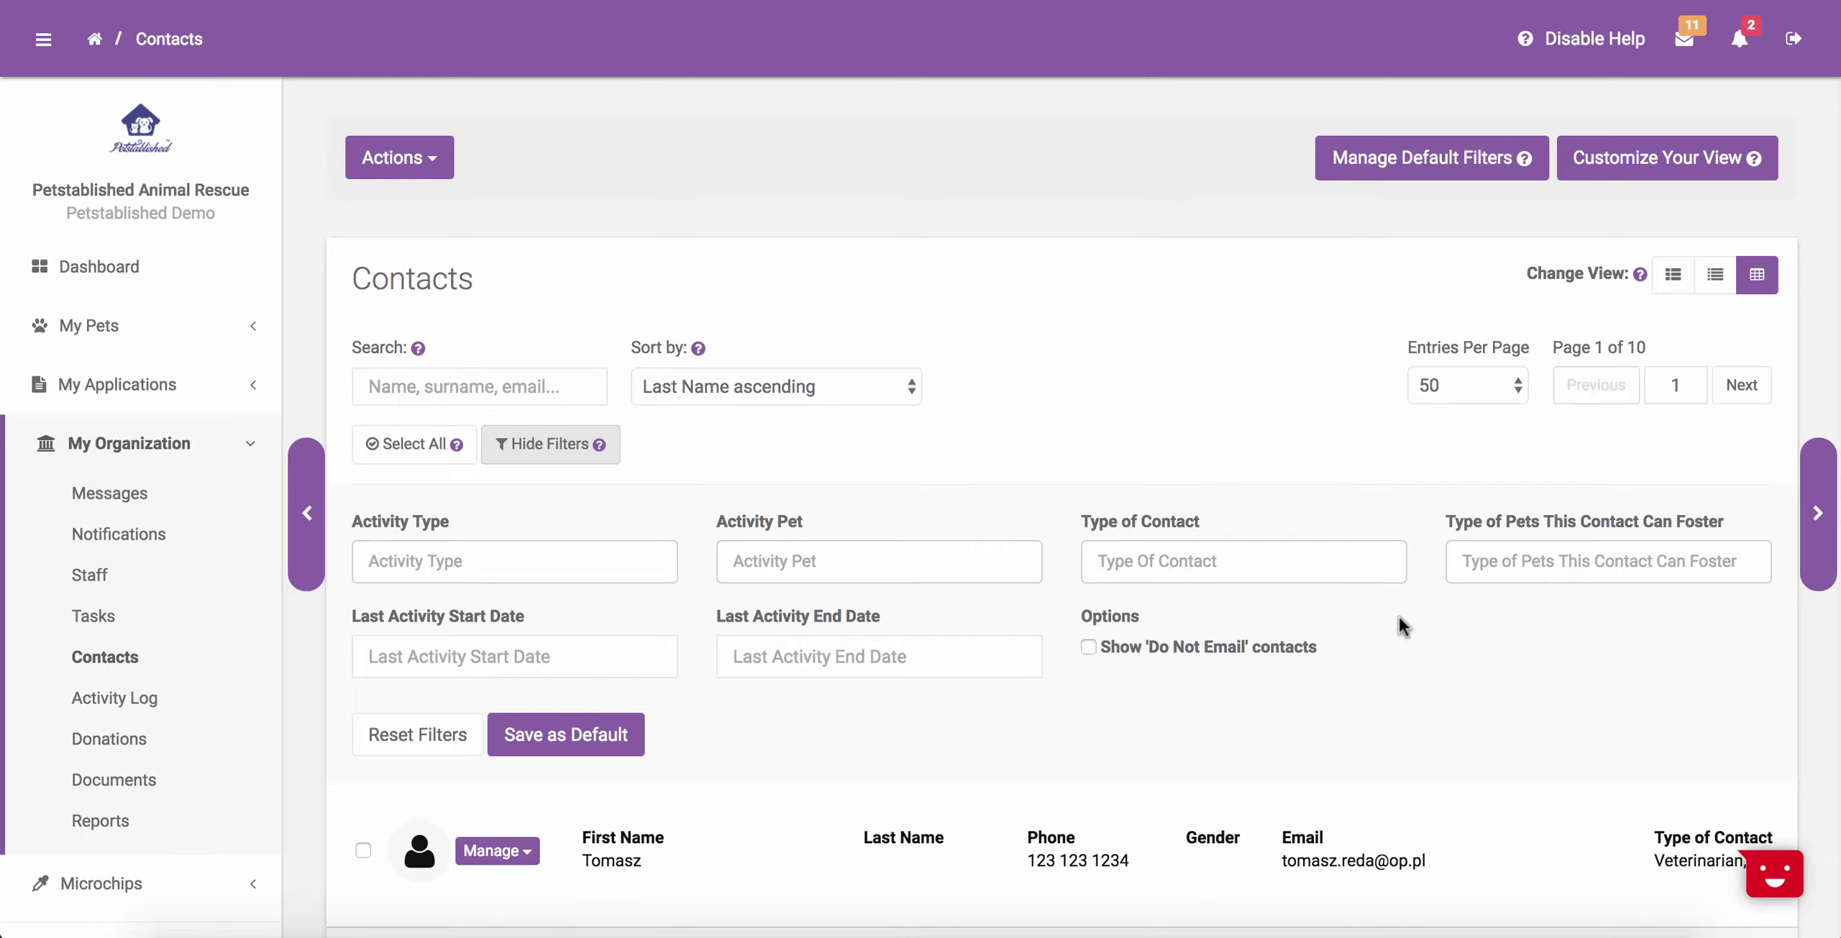
Step: Filter contacts to Type of Contact Adopter, then hide the filter panel
left_click(1157, 565)
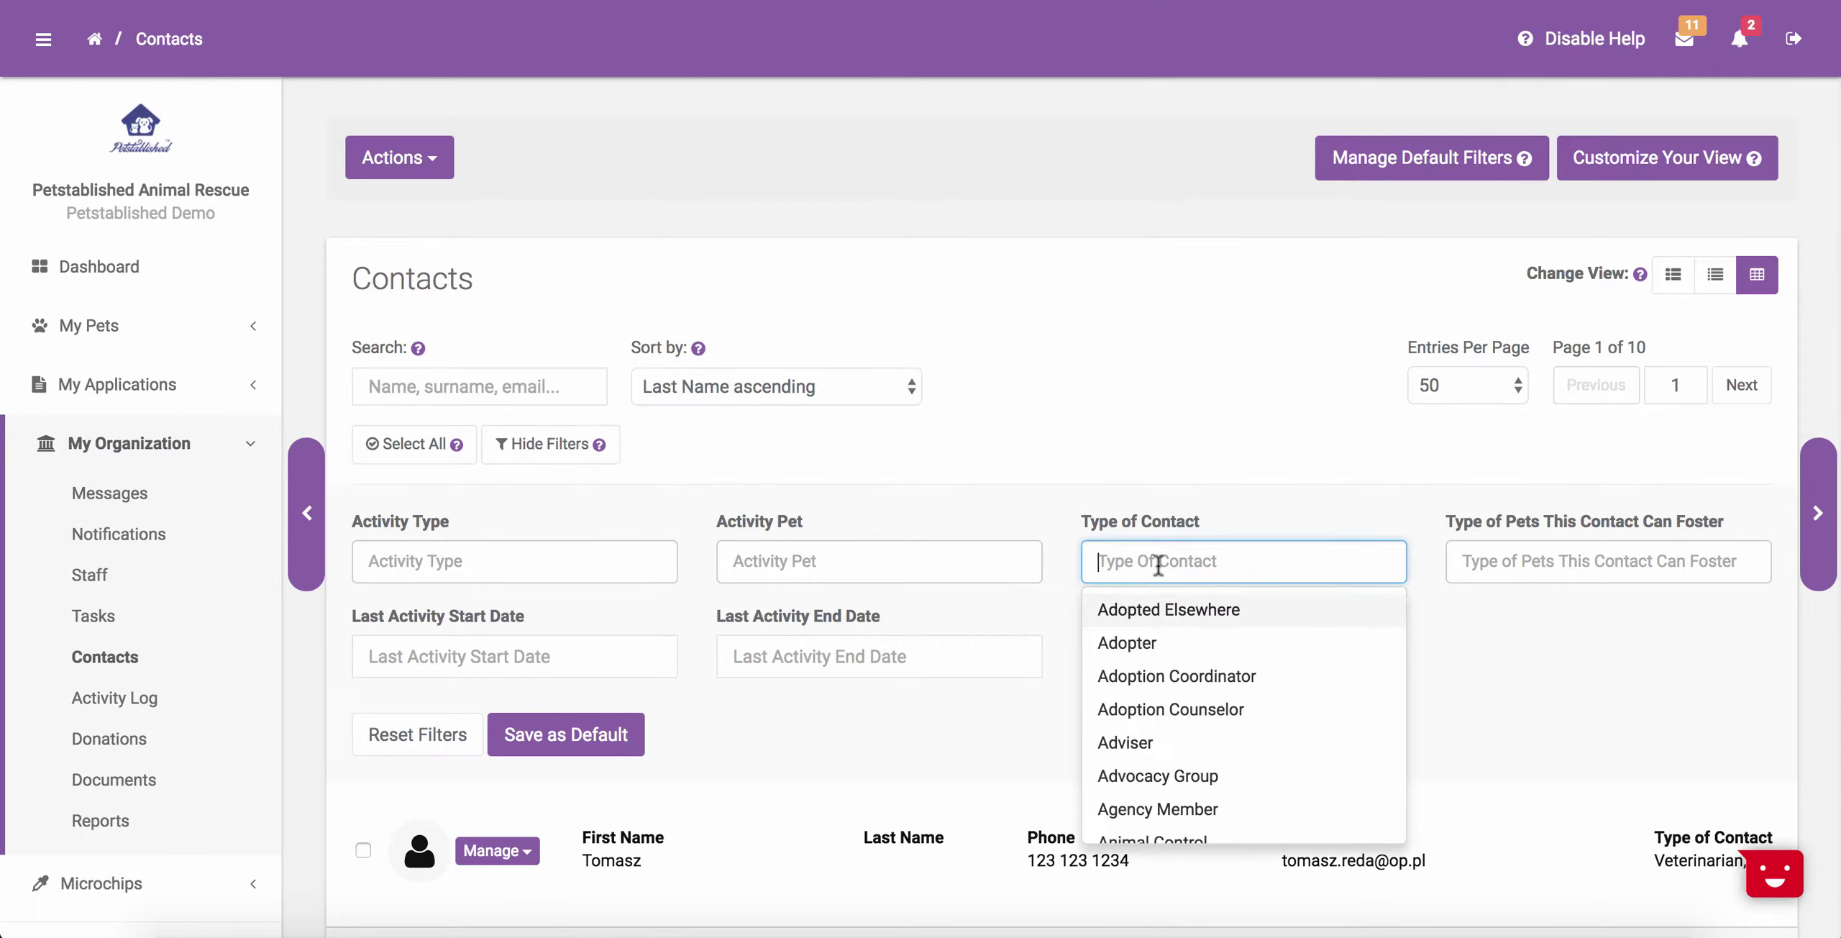
left_click(1150, 642)
left_click(1048, 521)
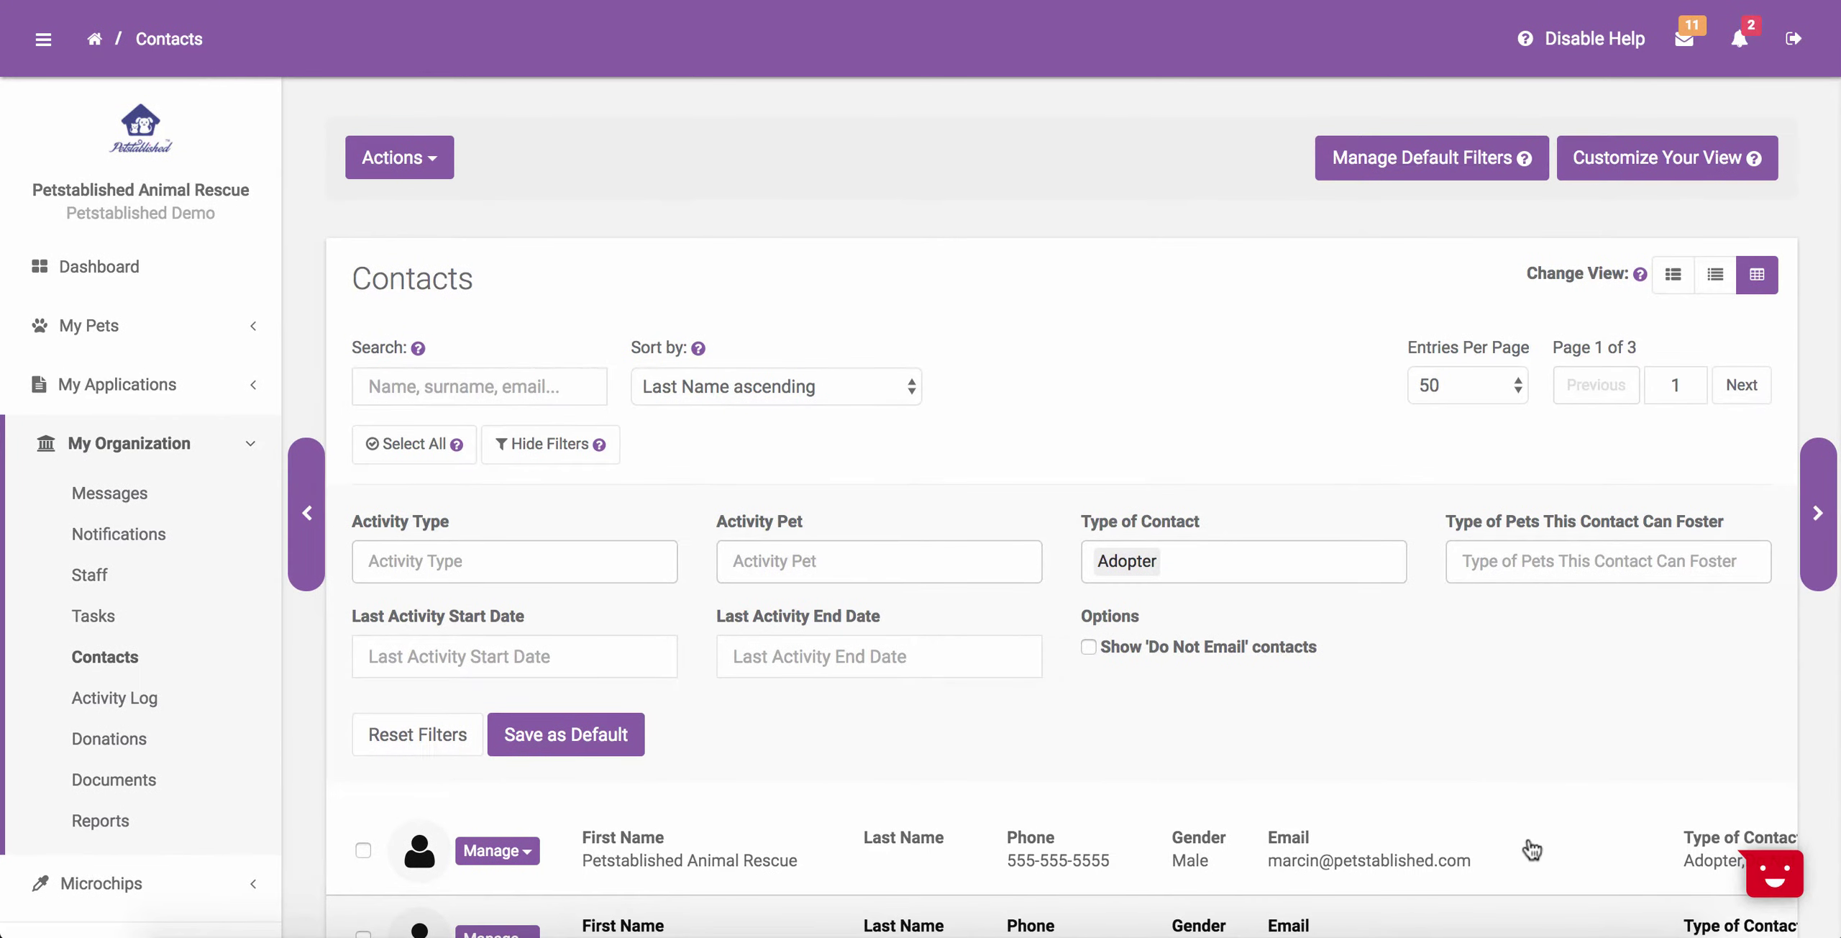
scroll(1531, 856, "right", 2)
scroll(1541, 856, "right", 2)
left_click(550, 444)
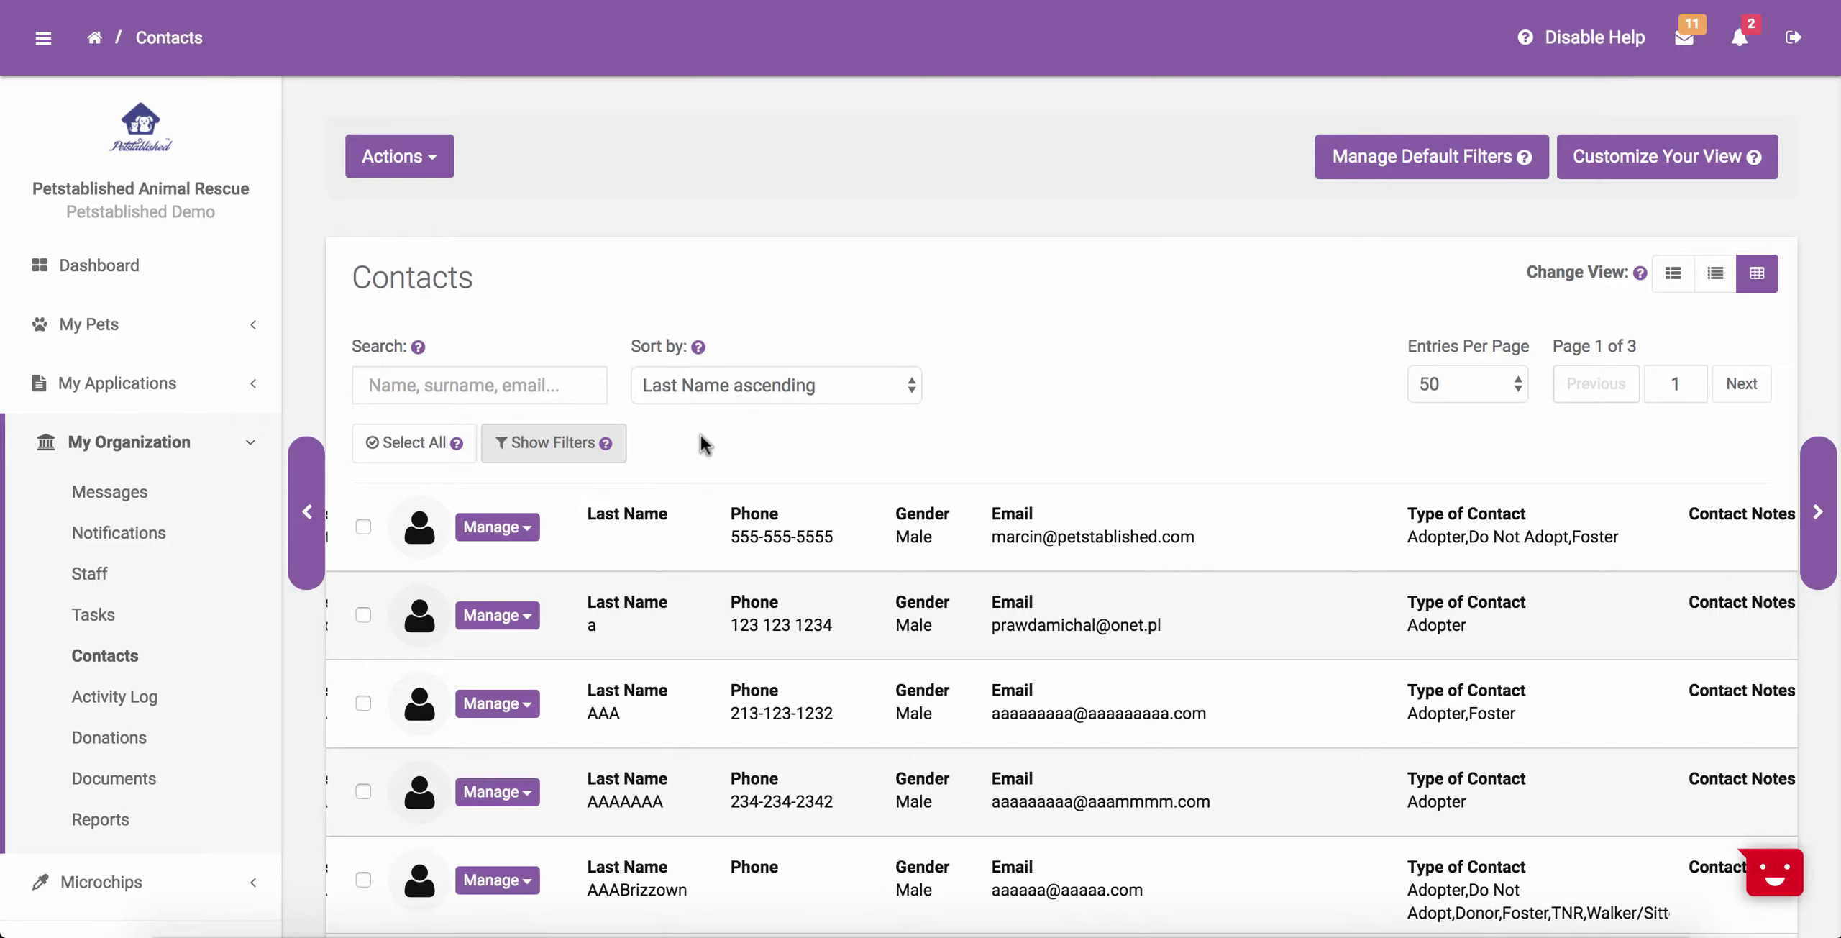
left_click(388, 164)
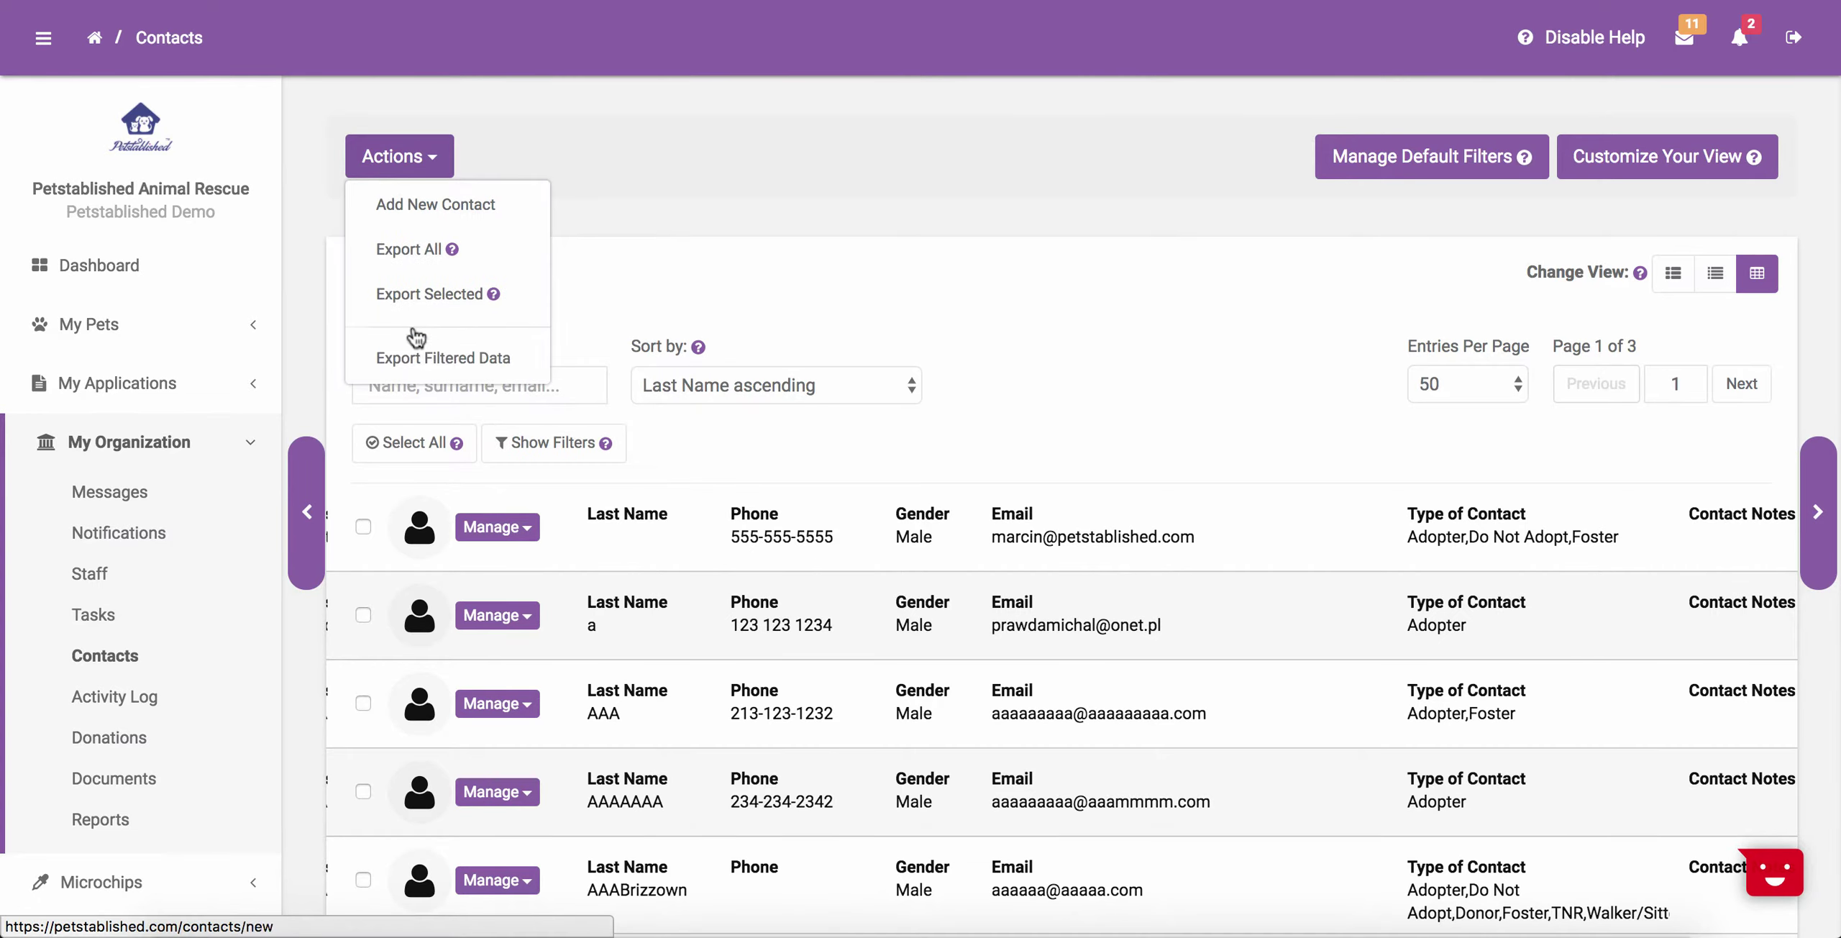
Step: Export the filtered Adopter contacts and download the report as a Contacts .xlsx spreadsheet
left_click(424, 359)
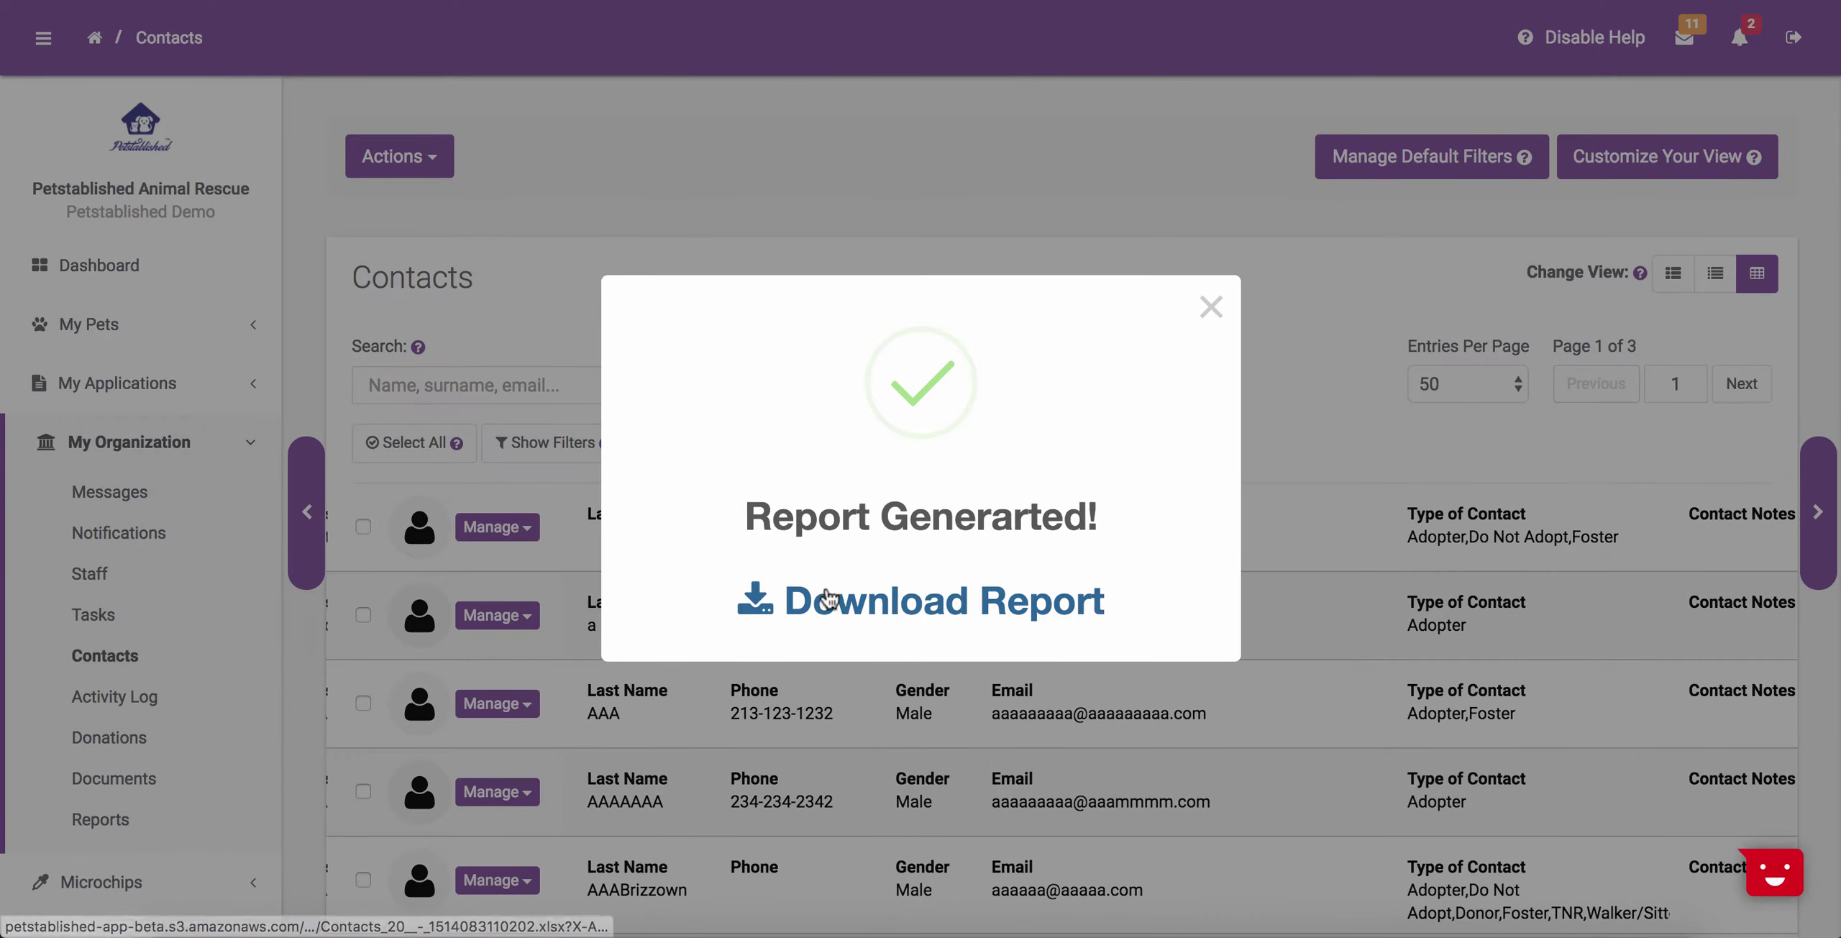
left_click(831, 607)
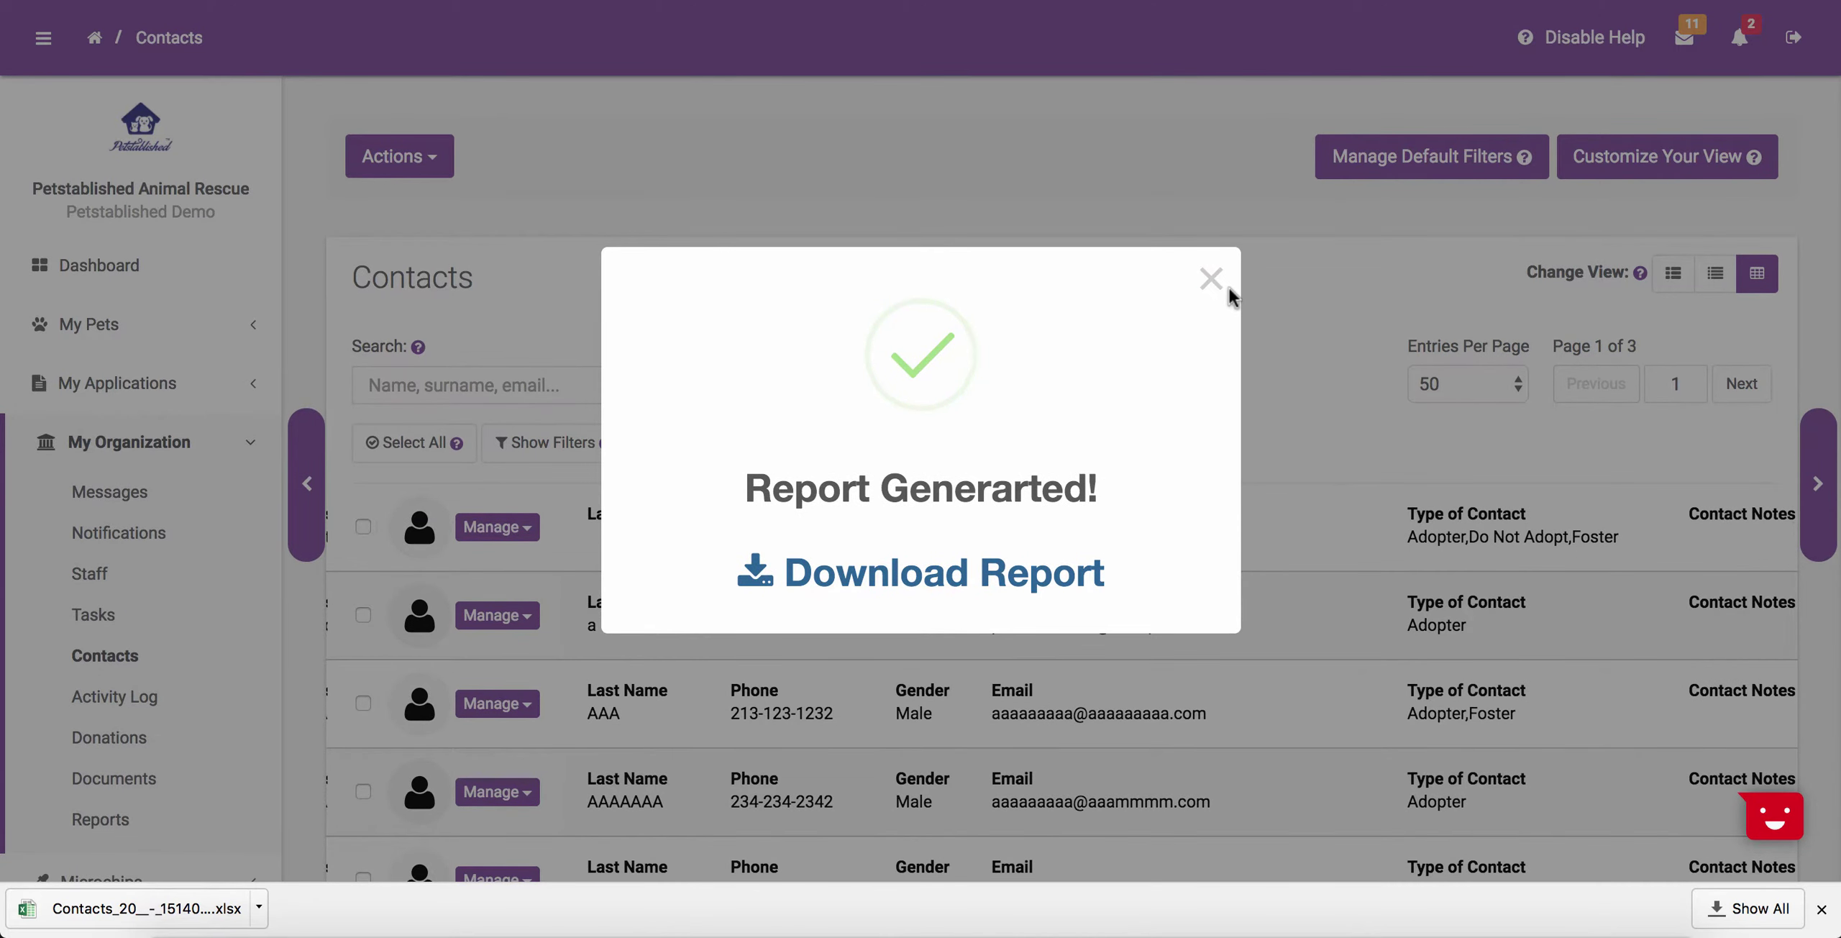
left_click(1212, 282)
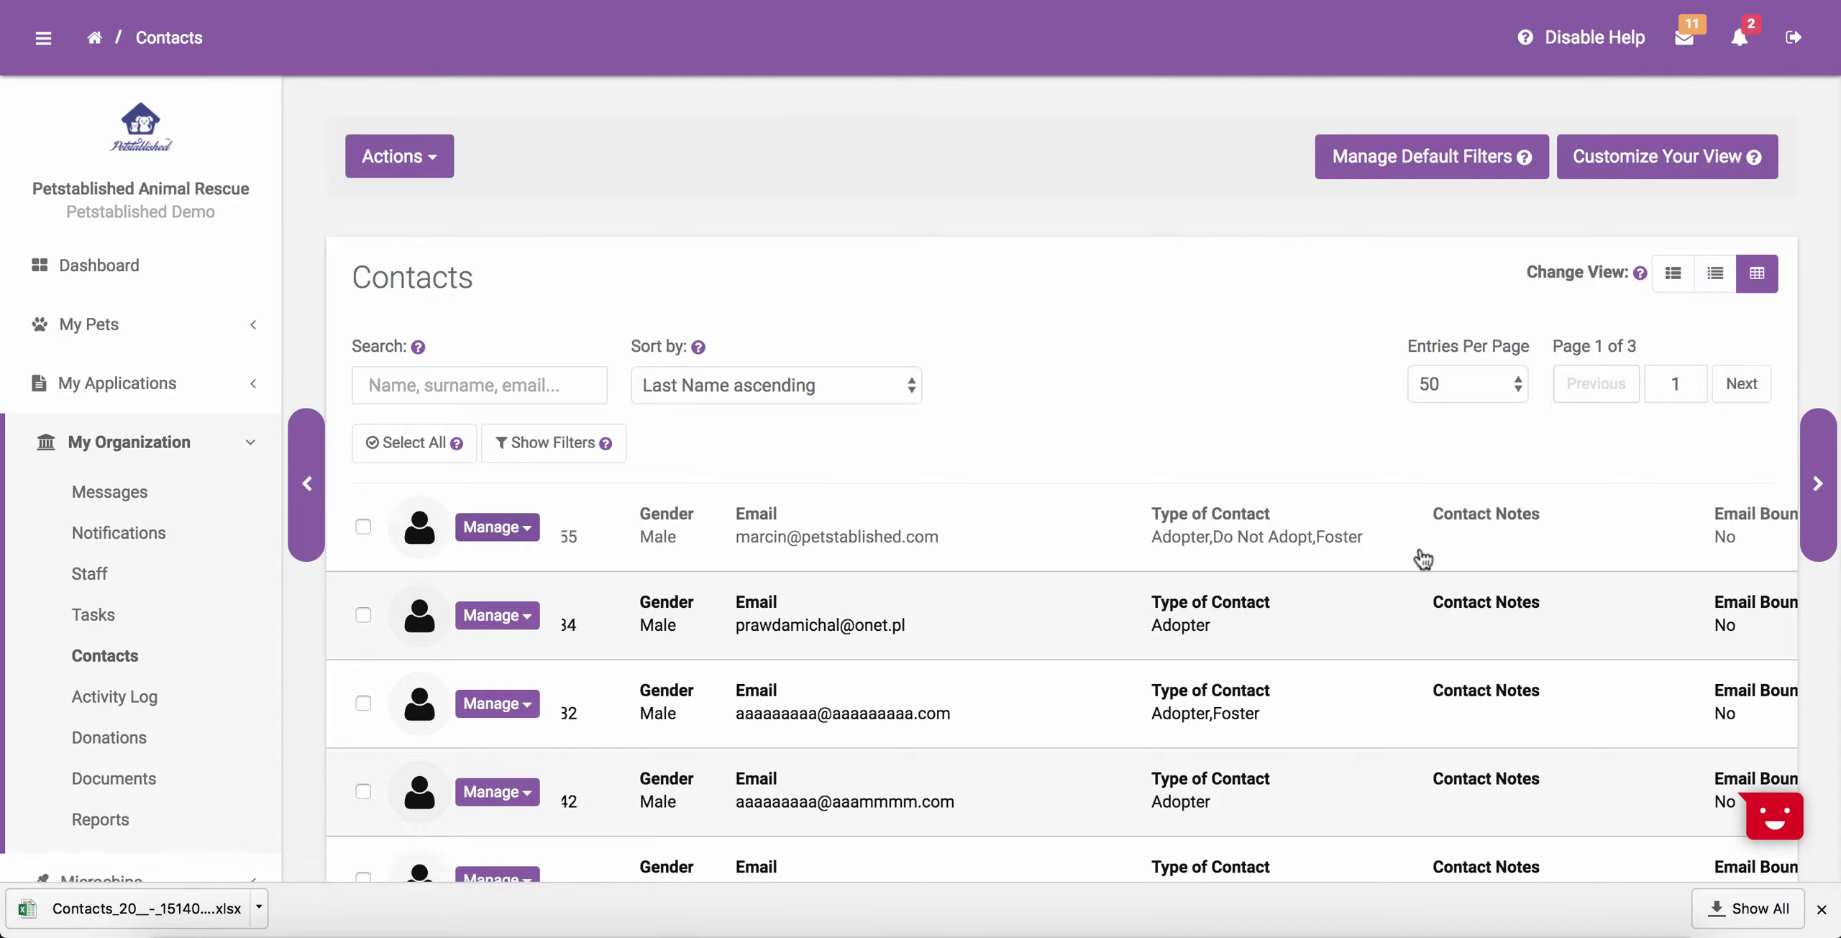
left_click(392, 453)
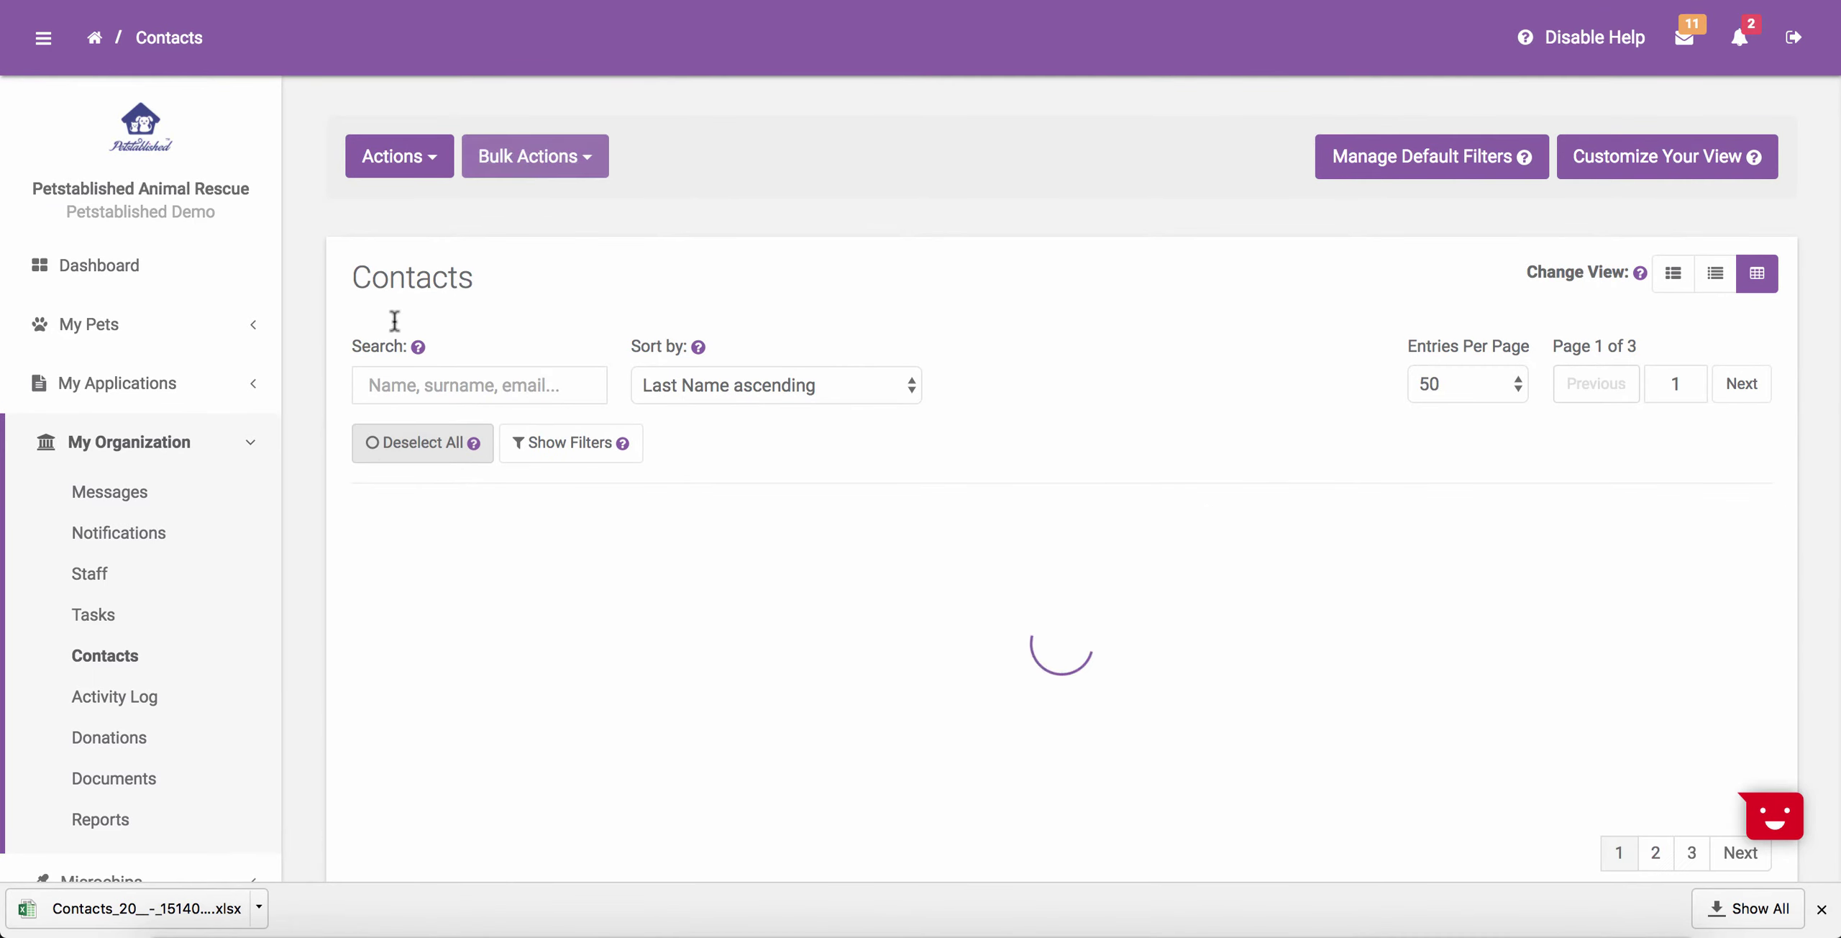
left_click(398, 169)
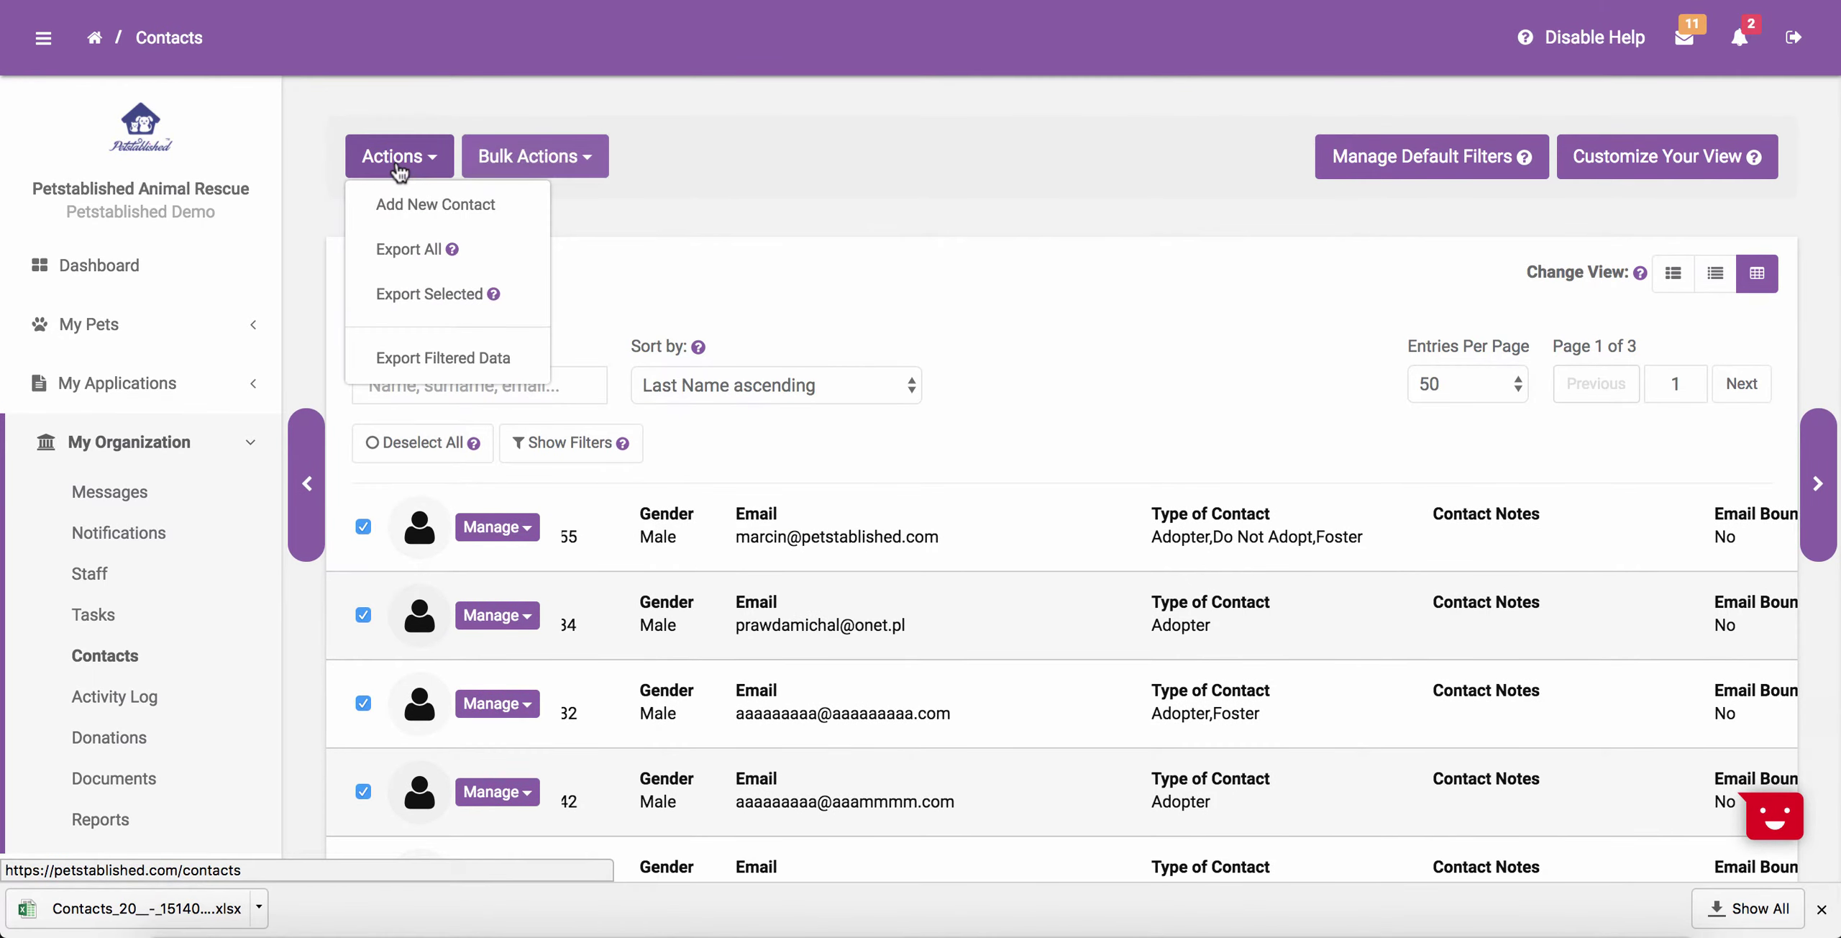
left_click(400, 296)
scroll(575, 501, "up", 10)
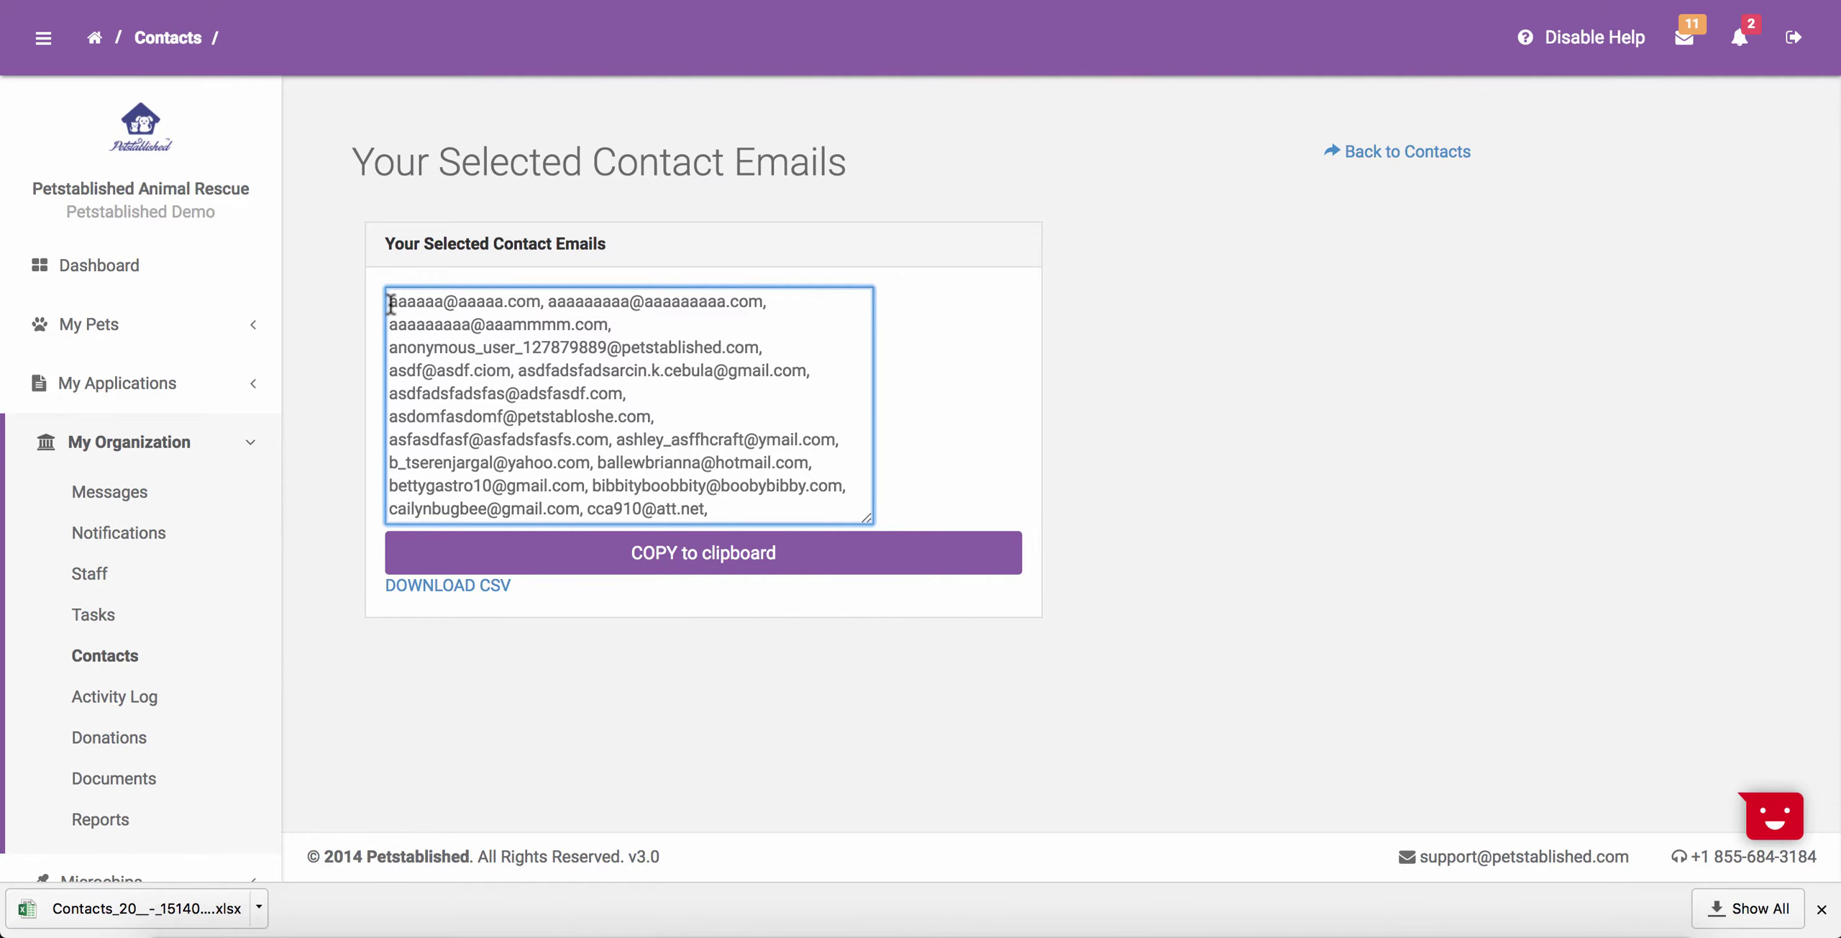
left_click(138, 40)
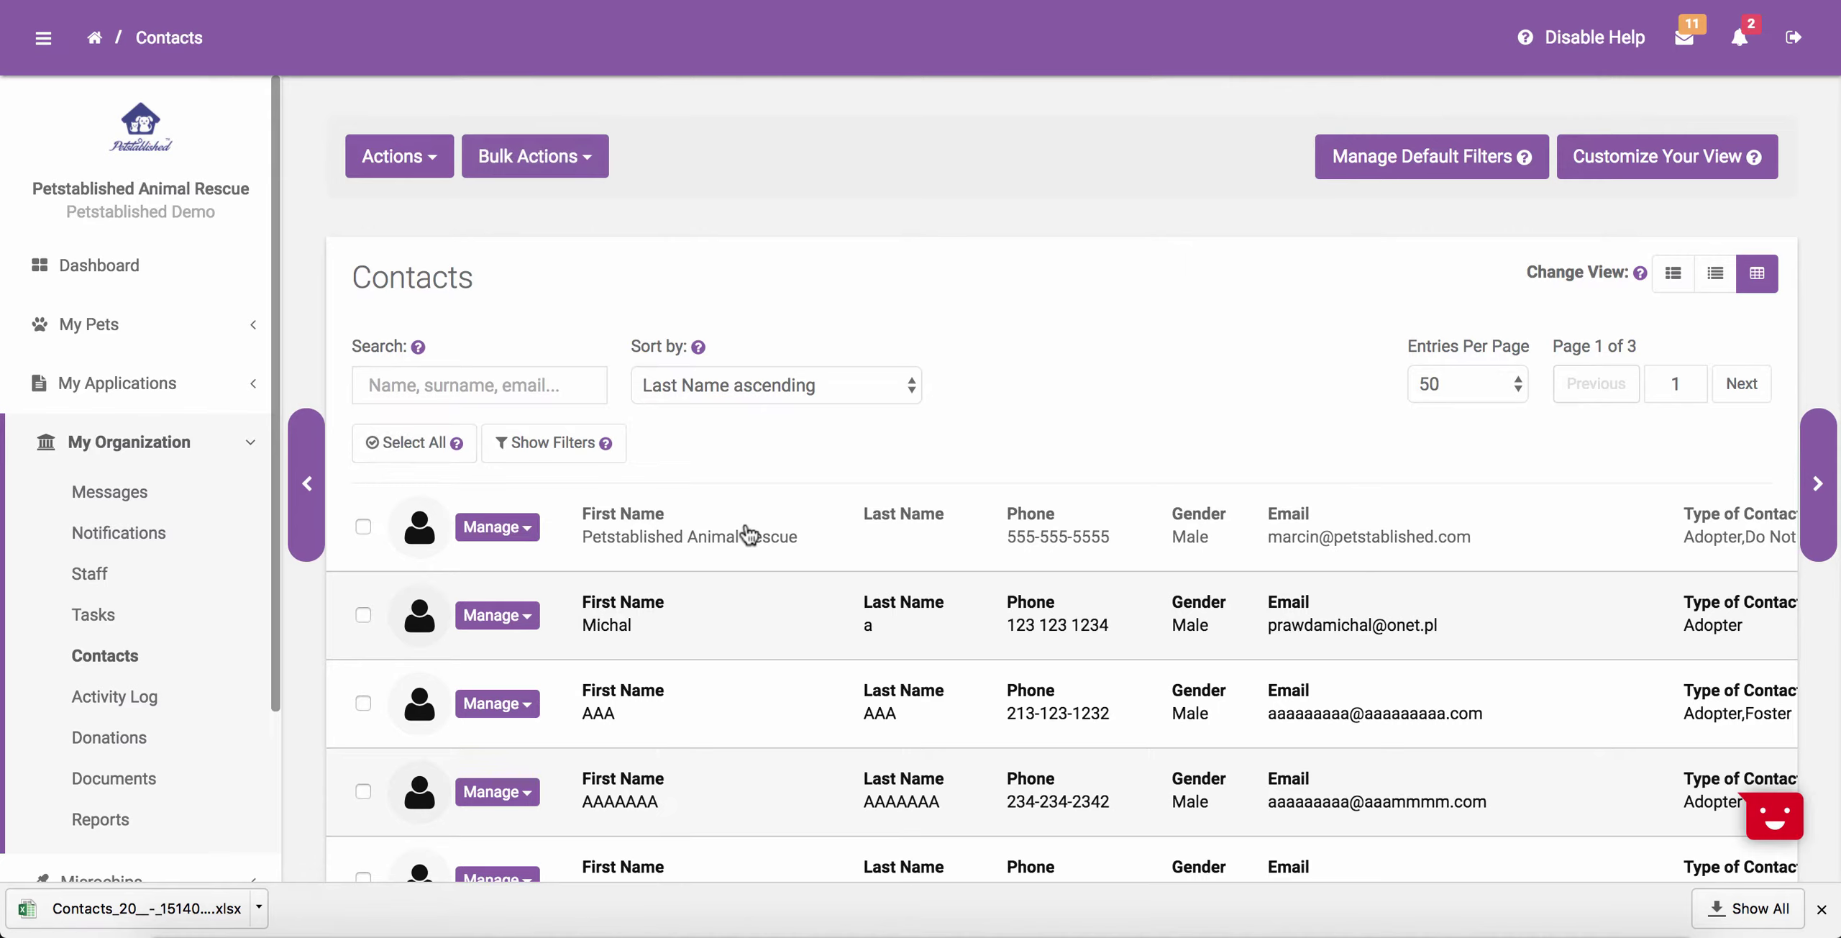
Step: Use Export All to list every contact's email address, then return to Contacts
left_click(391, 172)
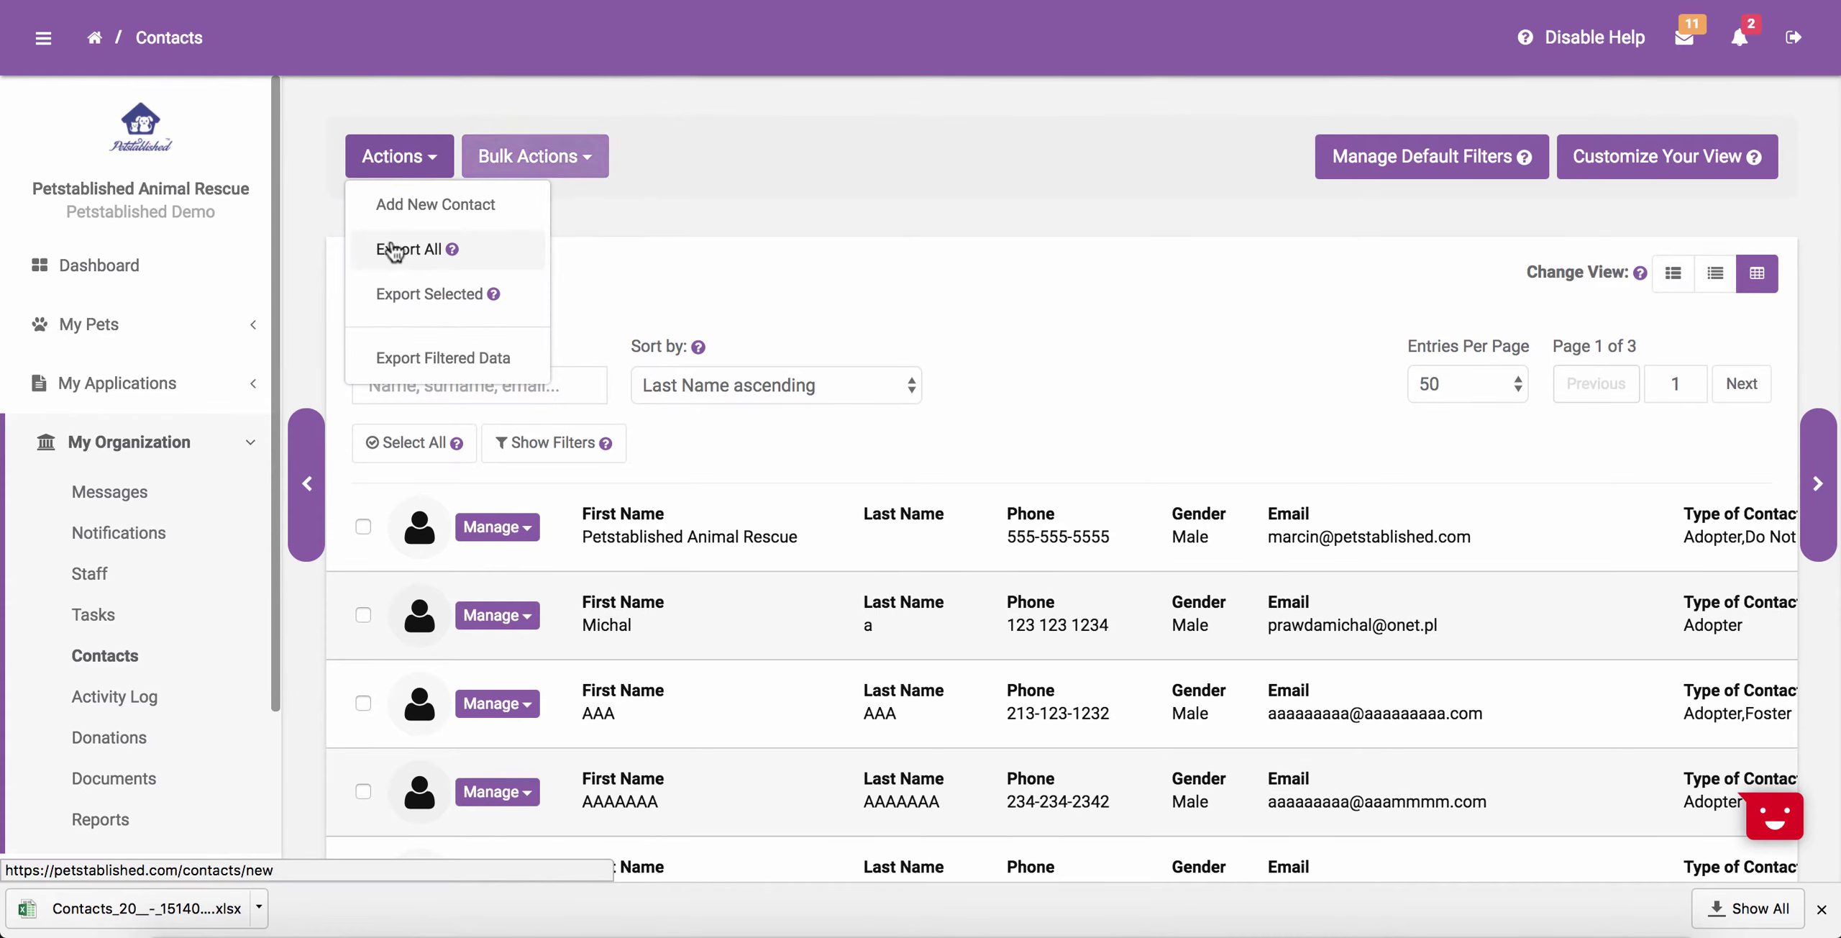
left_click(395, 296)
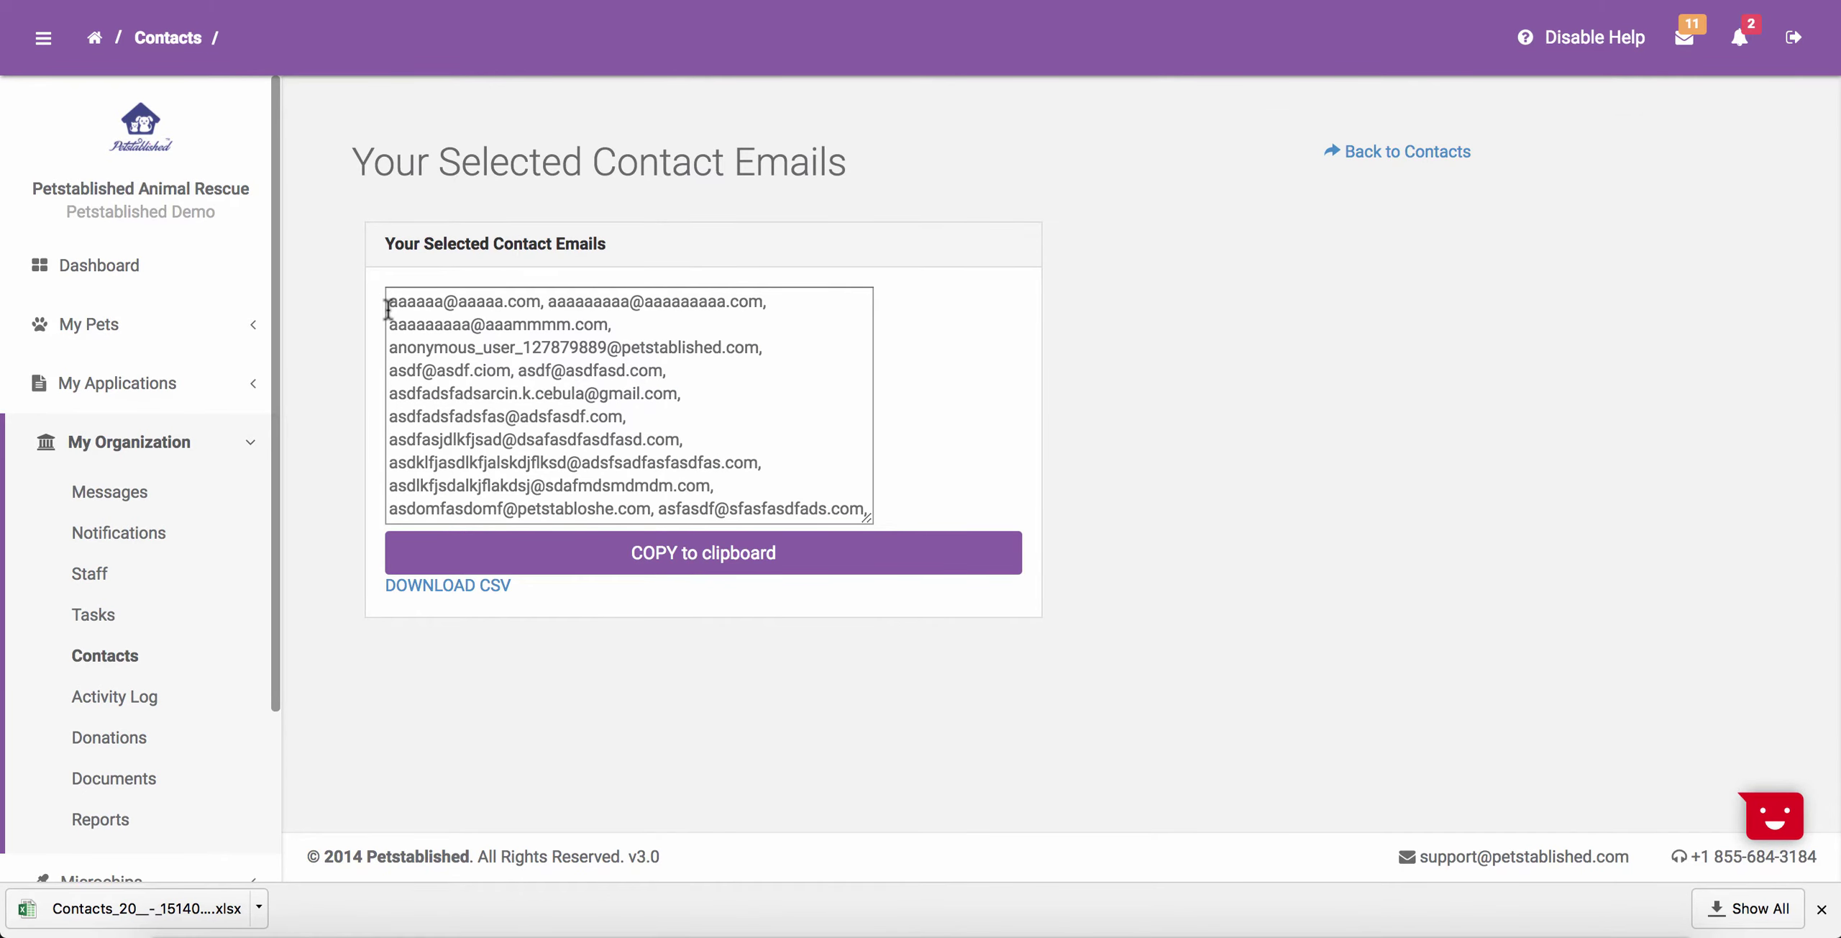
key("alt+Left")
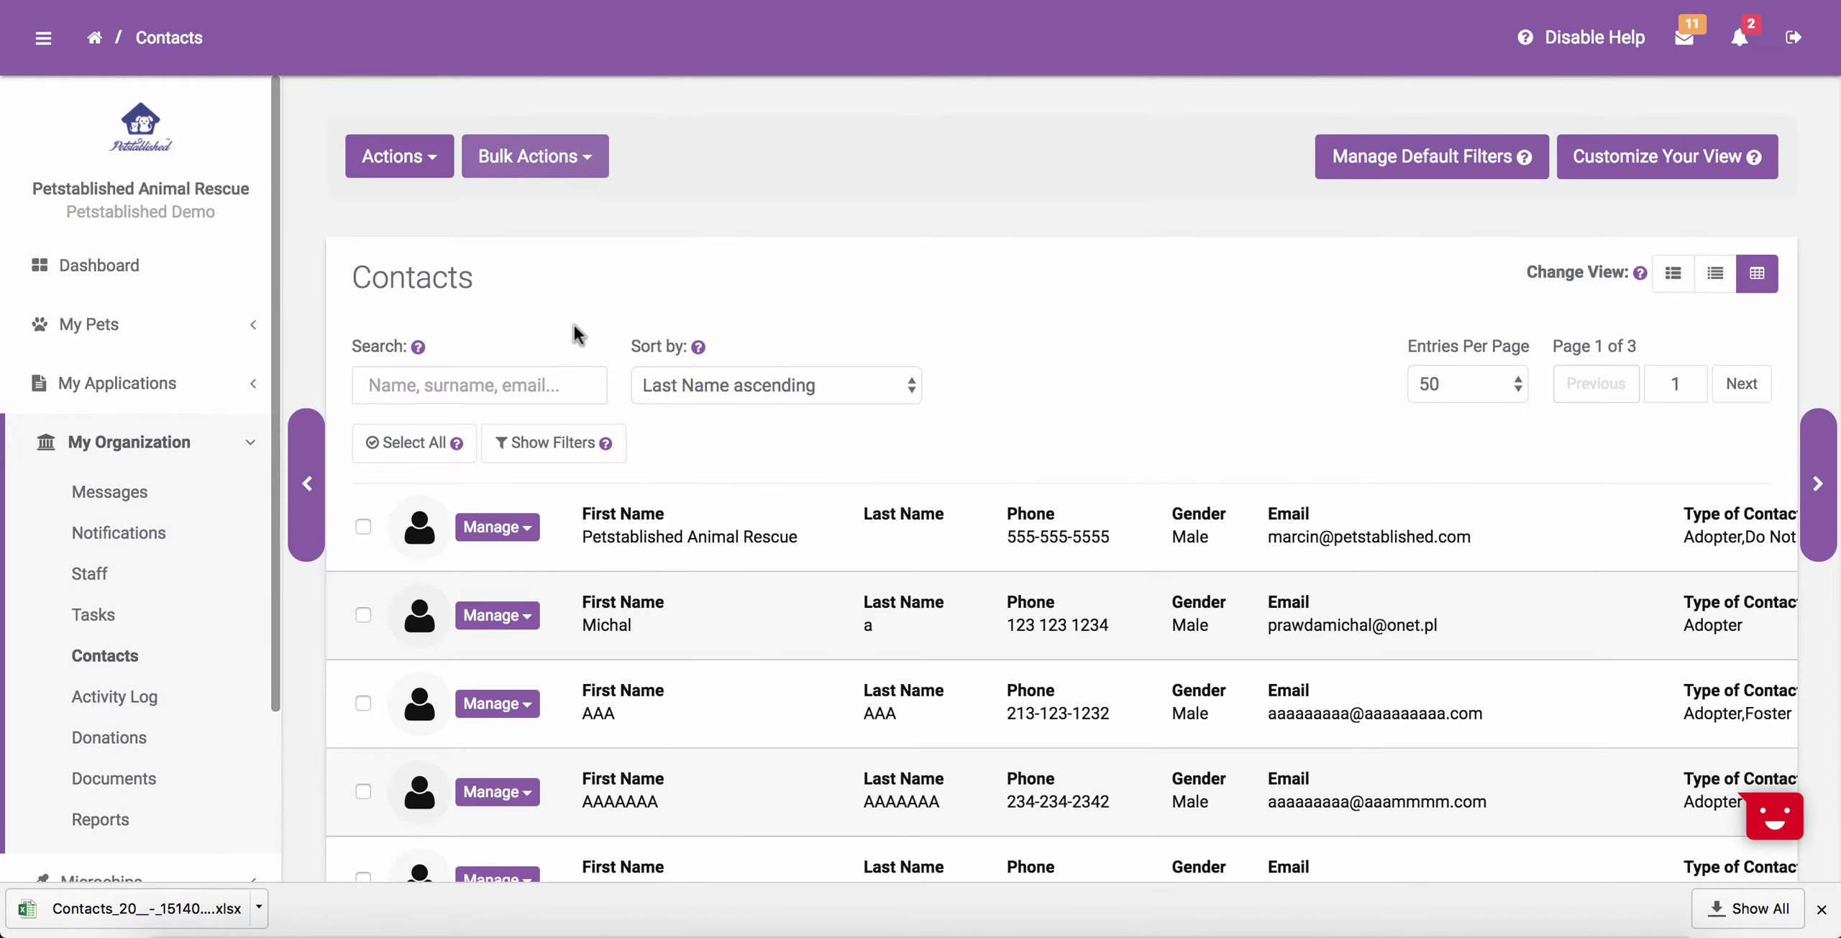
Step: Show and hide the filters, run Export All again, then return to the 10-page Contacts list
left_click(568, 451)
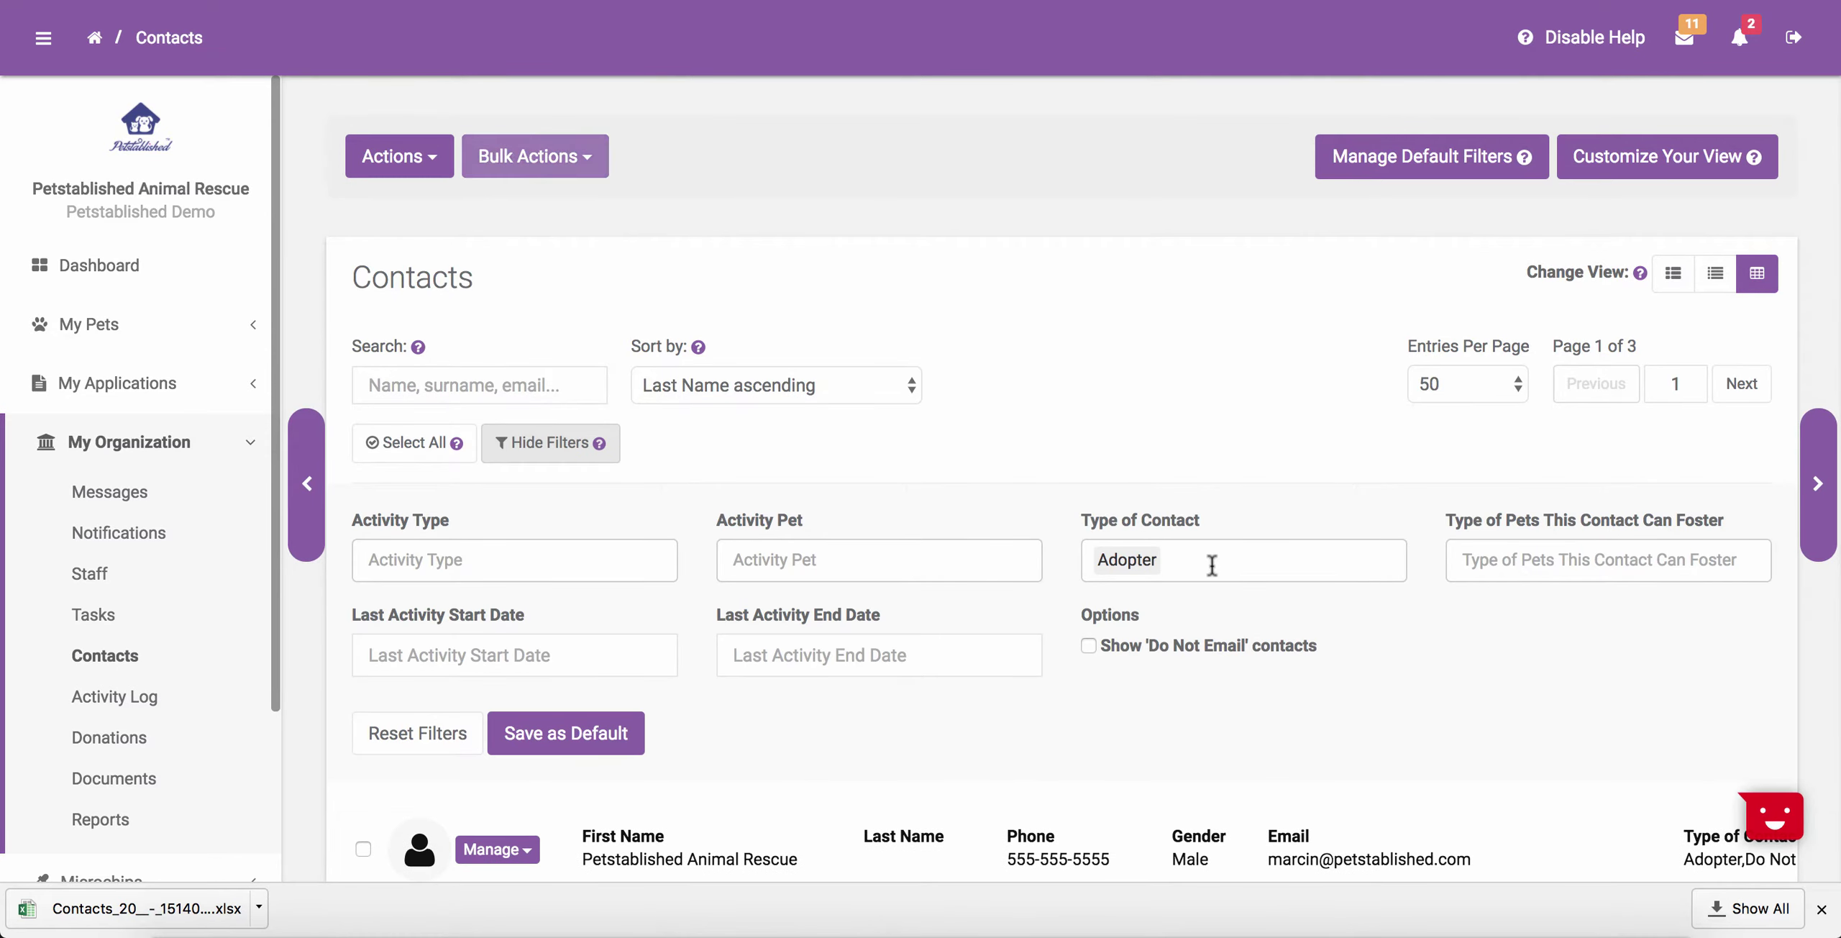
left_click(552, 466)
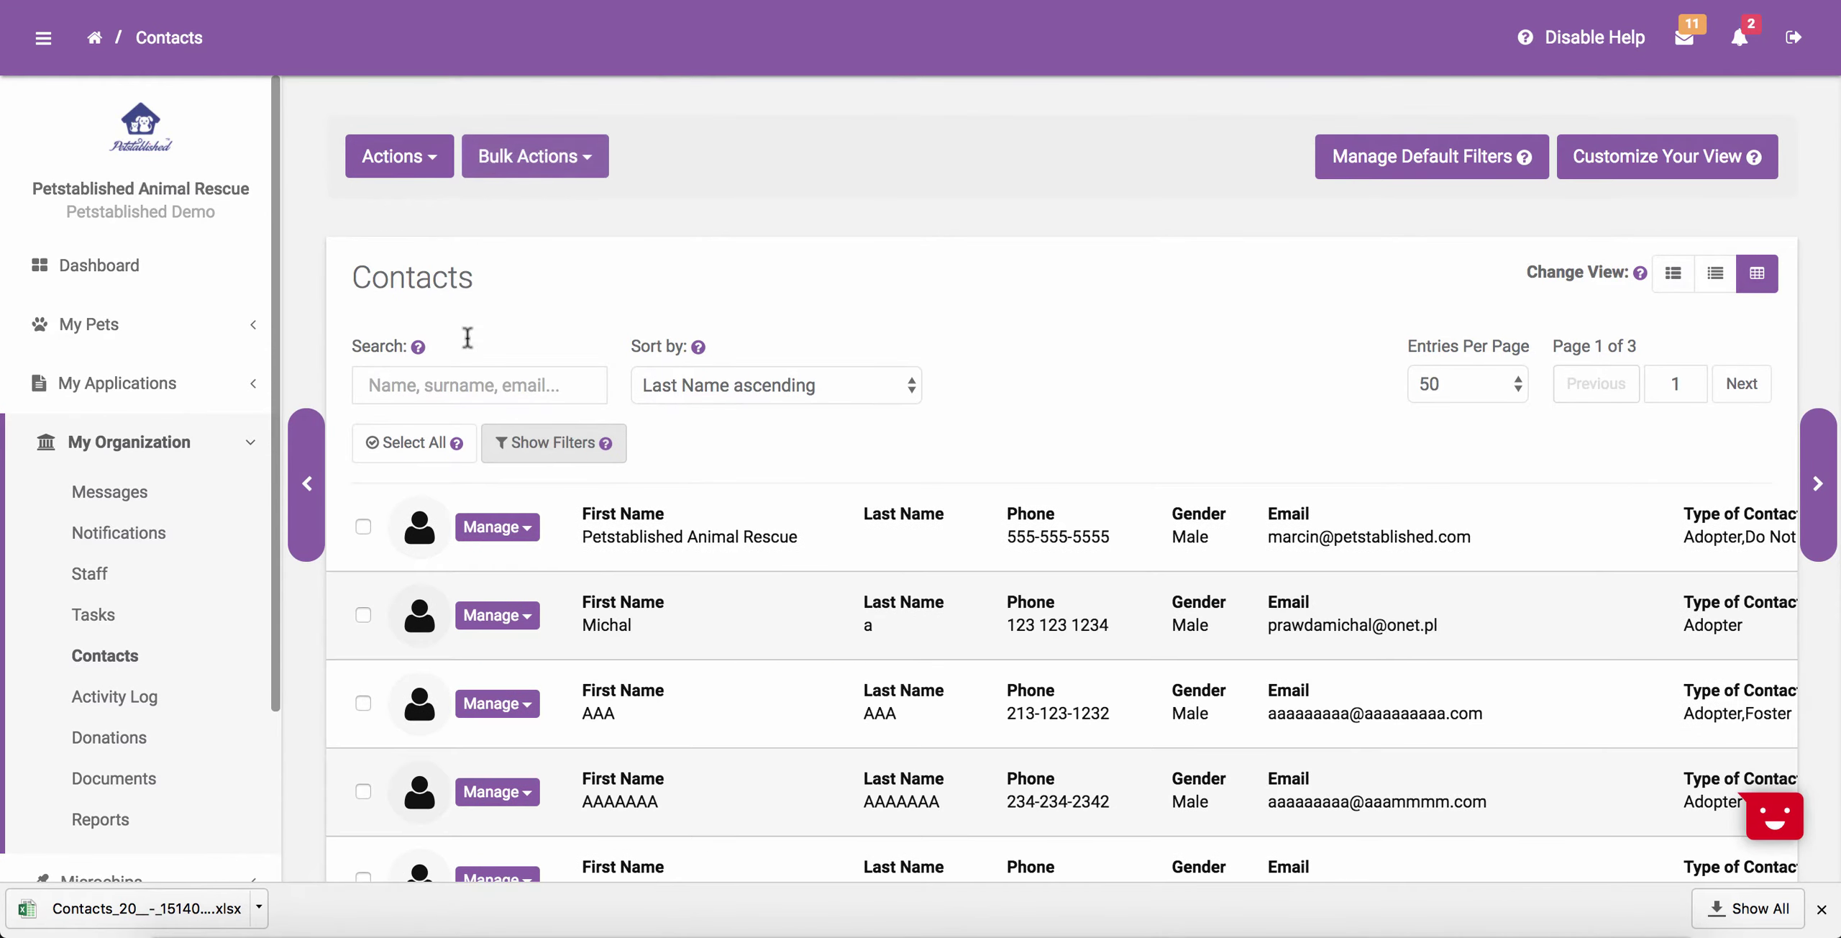
left_click(392, 154)
left_click(386, 252)
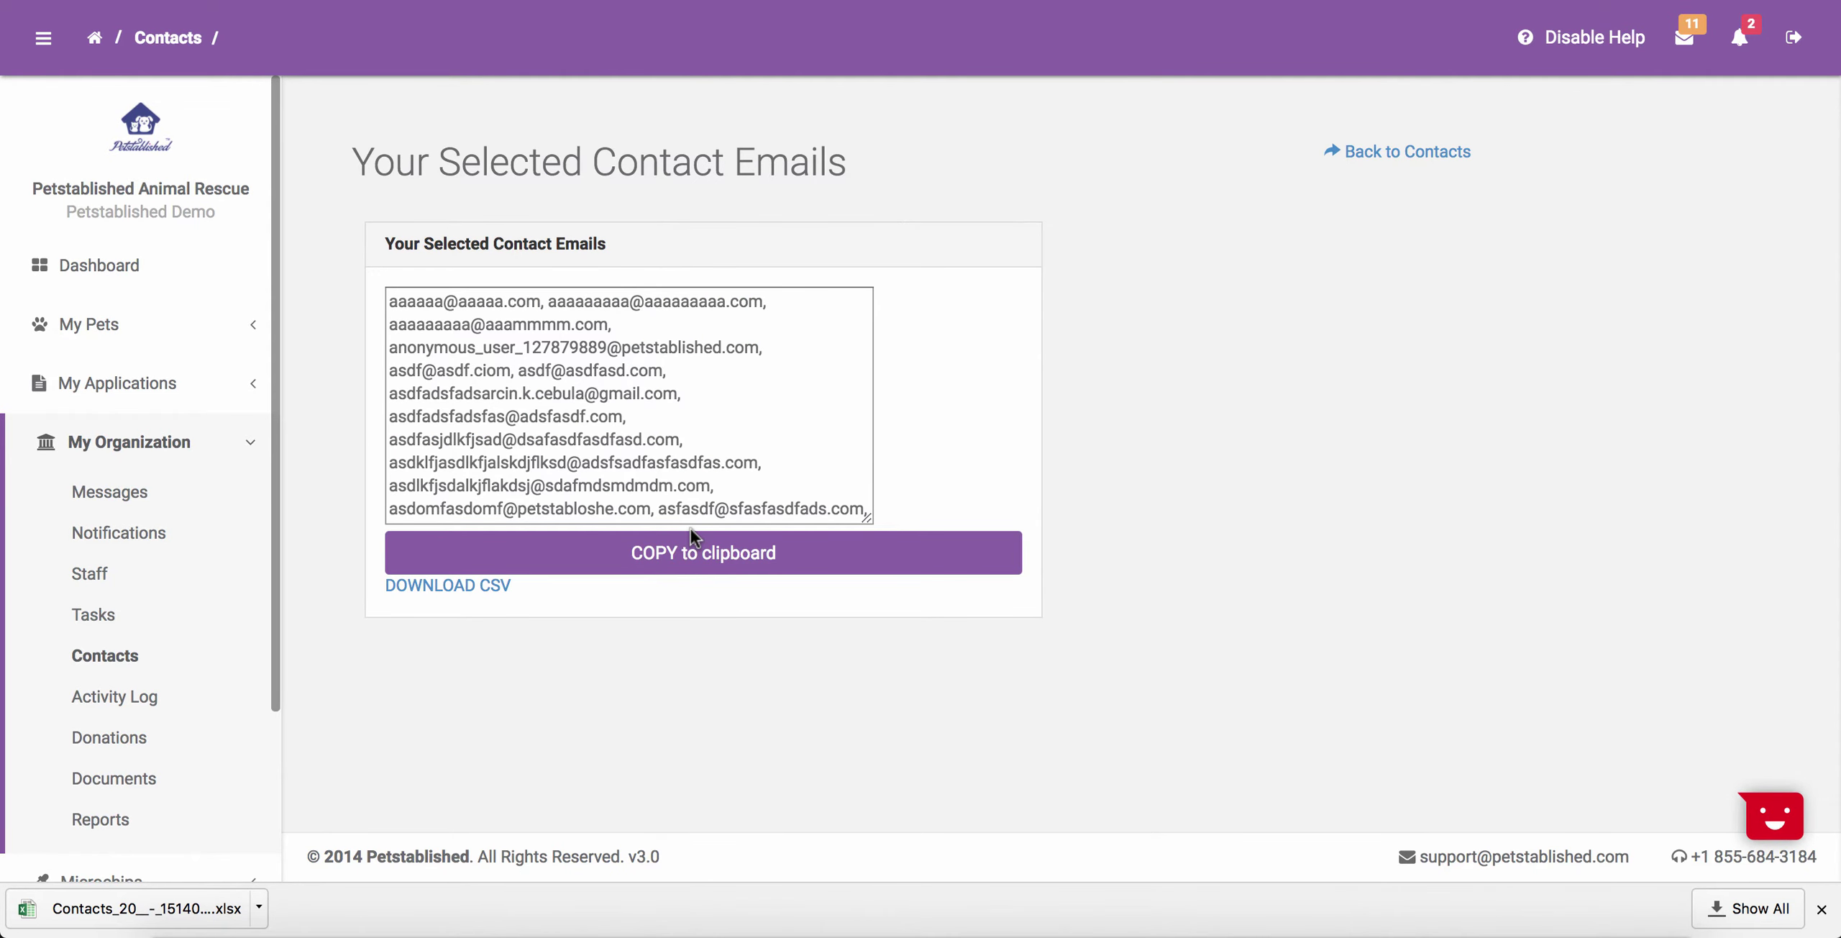
left_click(690, 532)
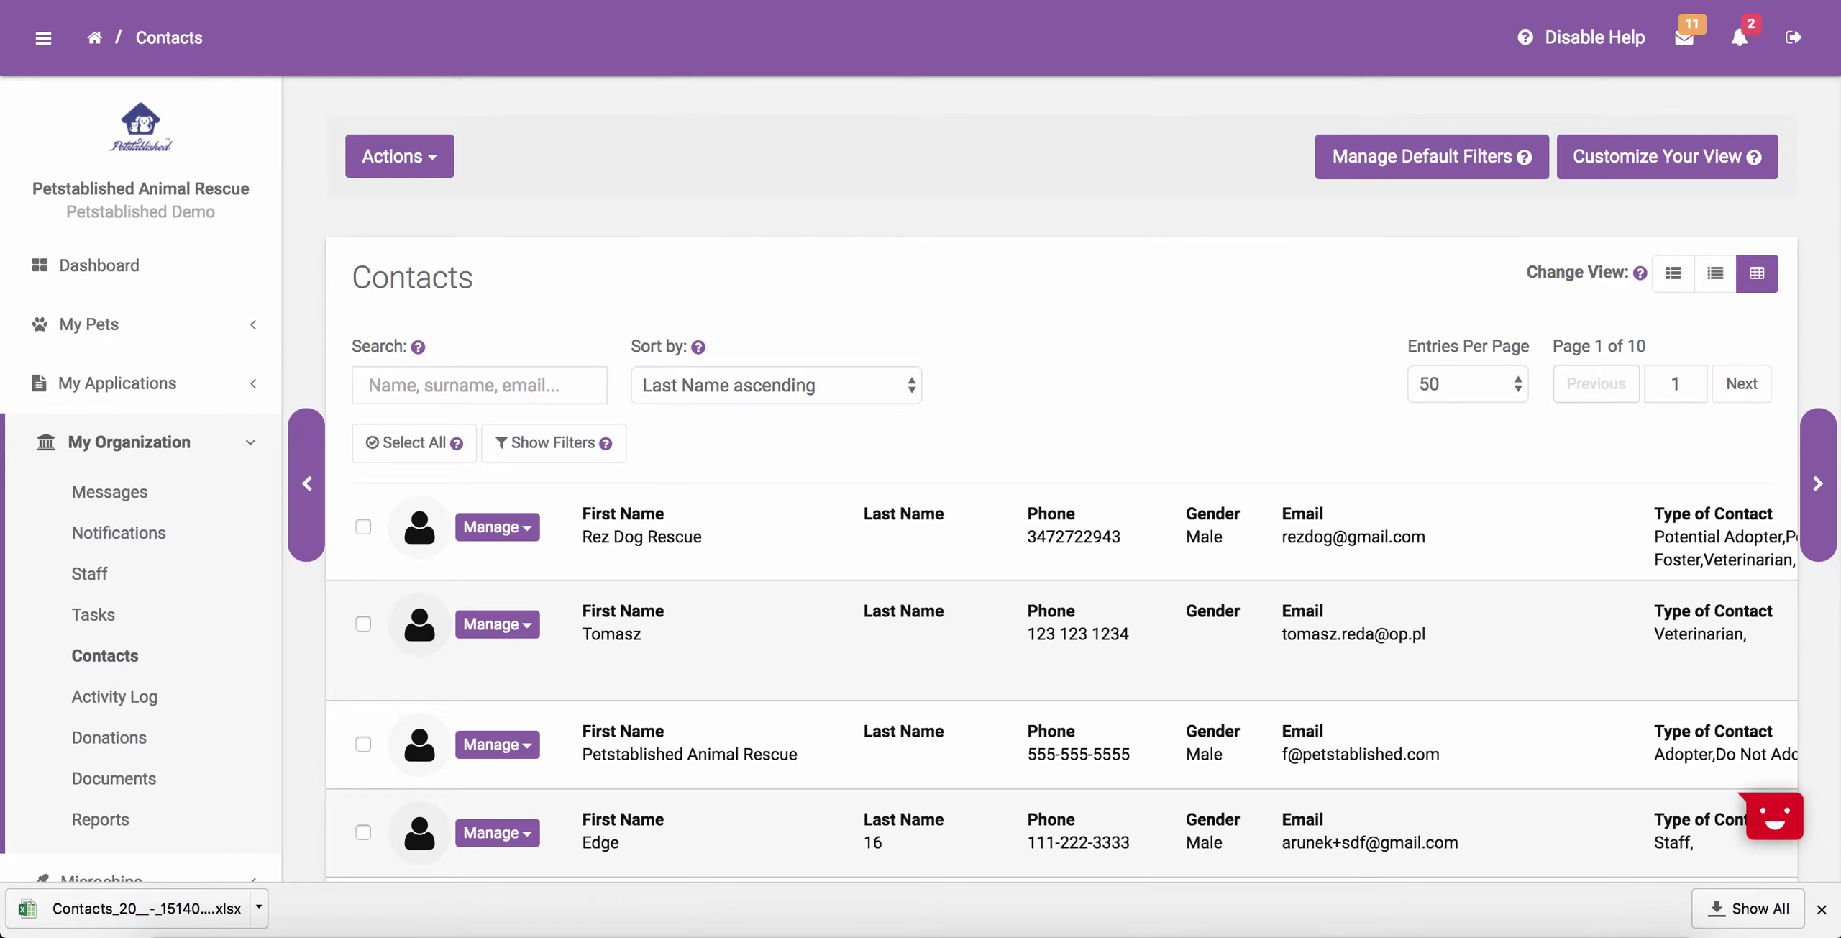
left_click(494, 527)
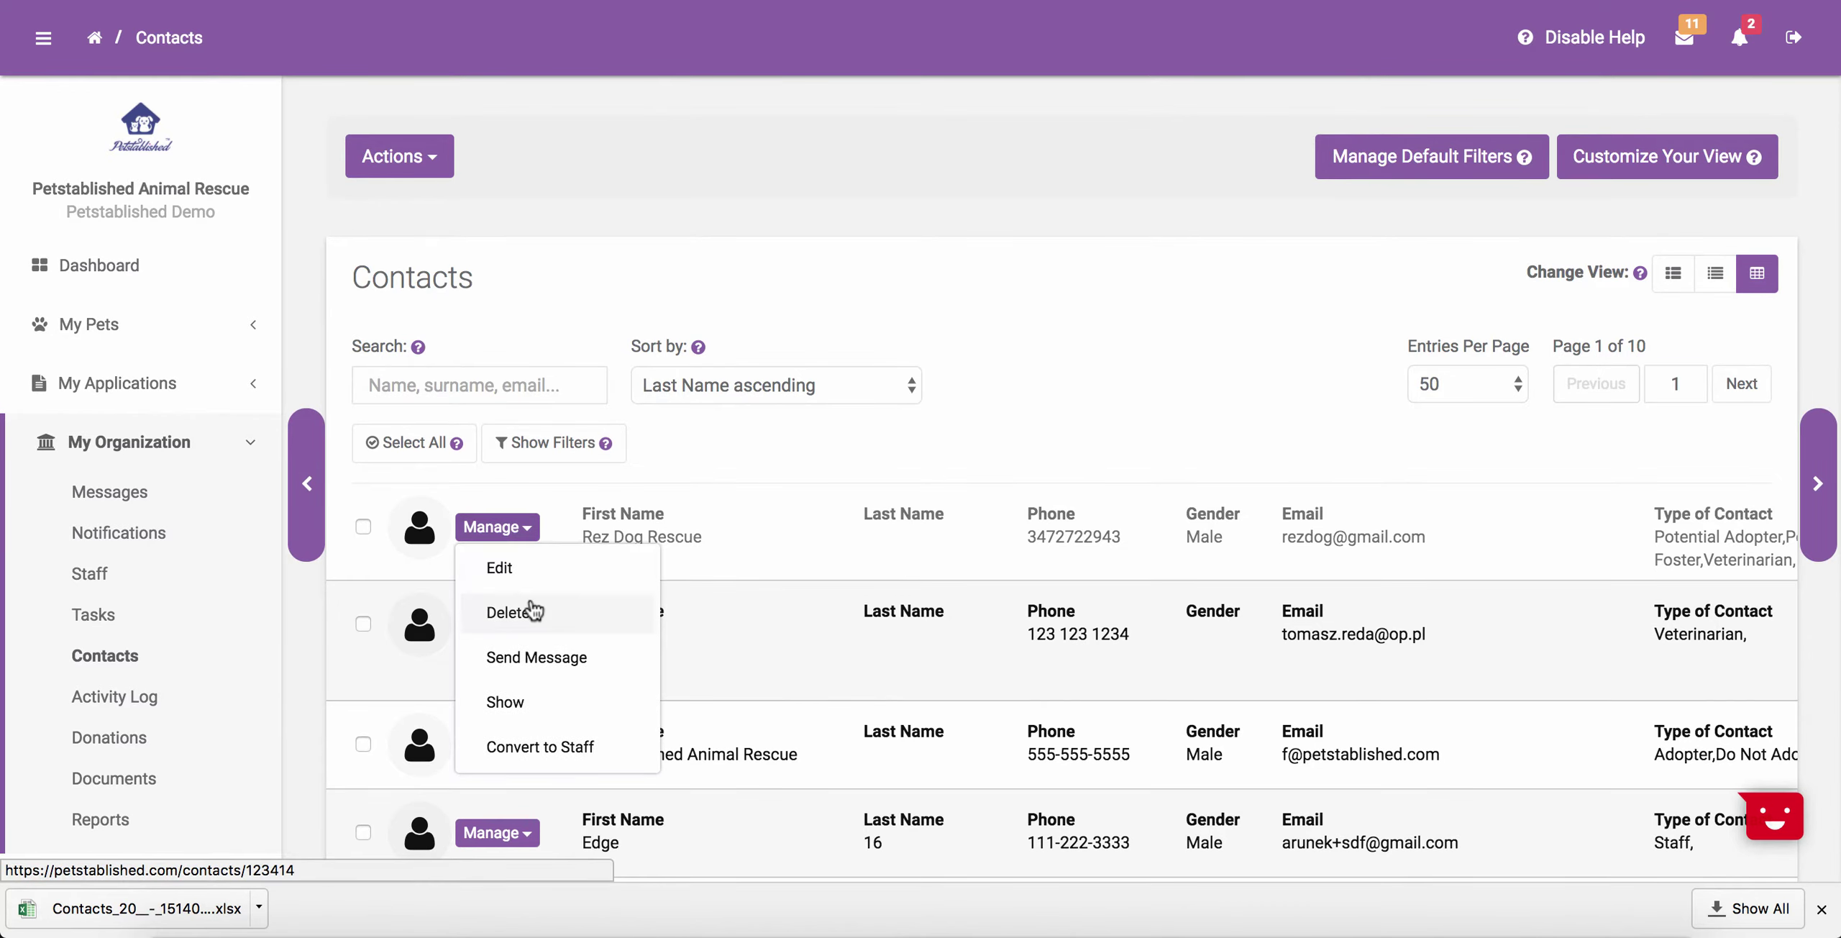
left_click(553, 660)
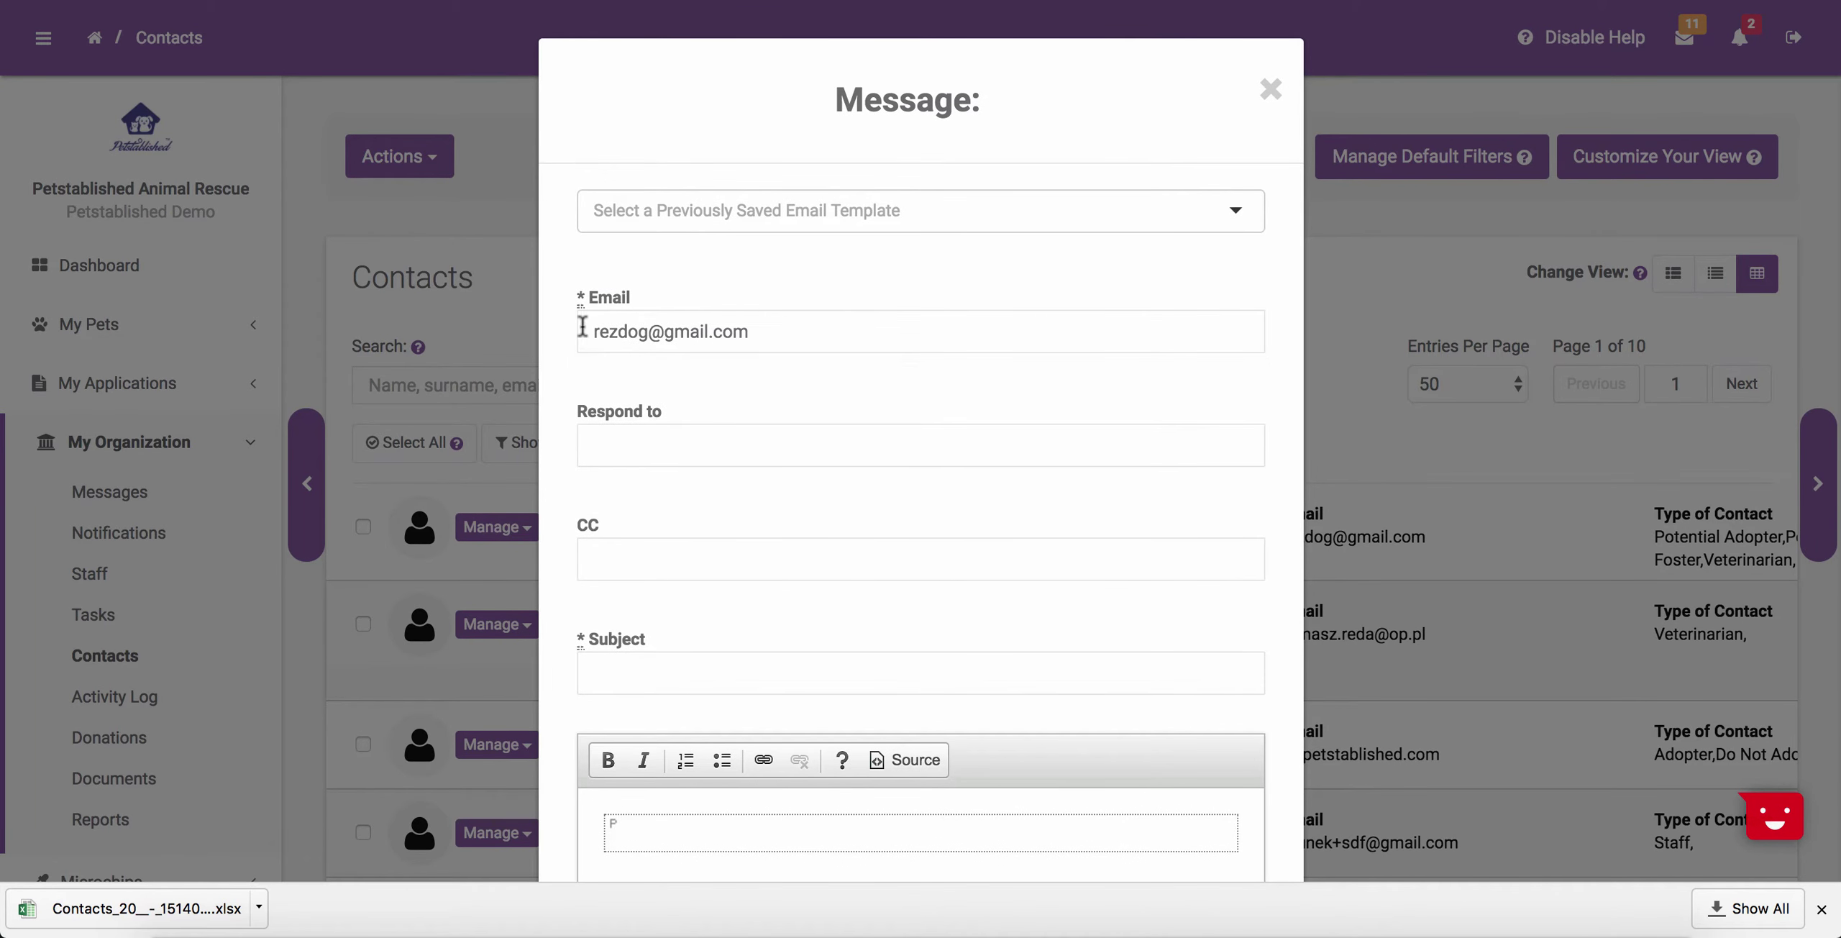
left_click(659, 444)
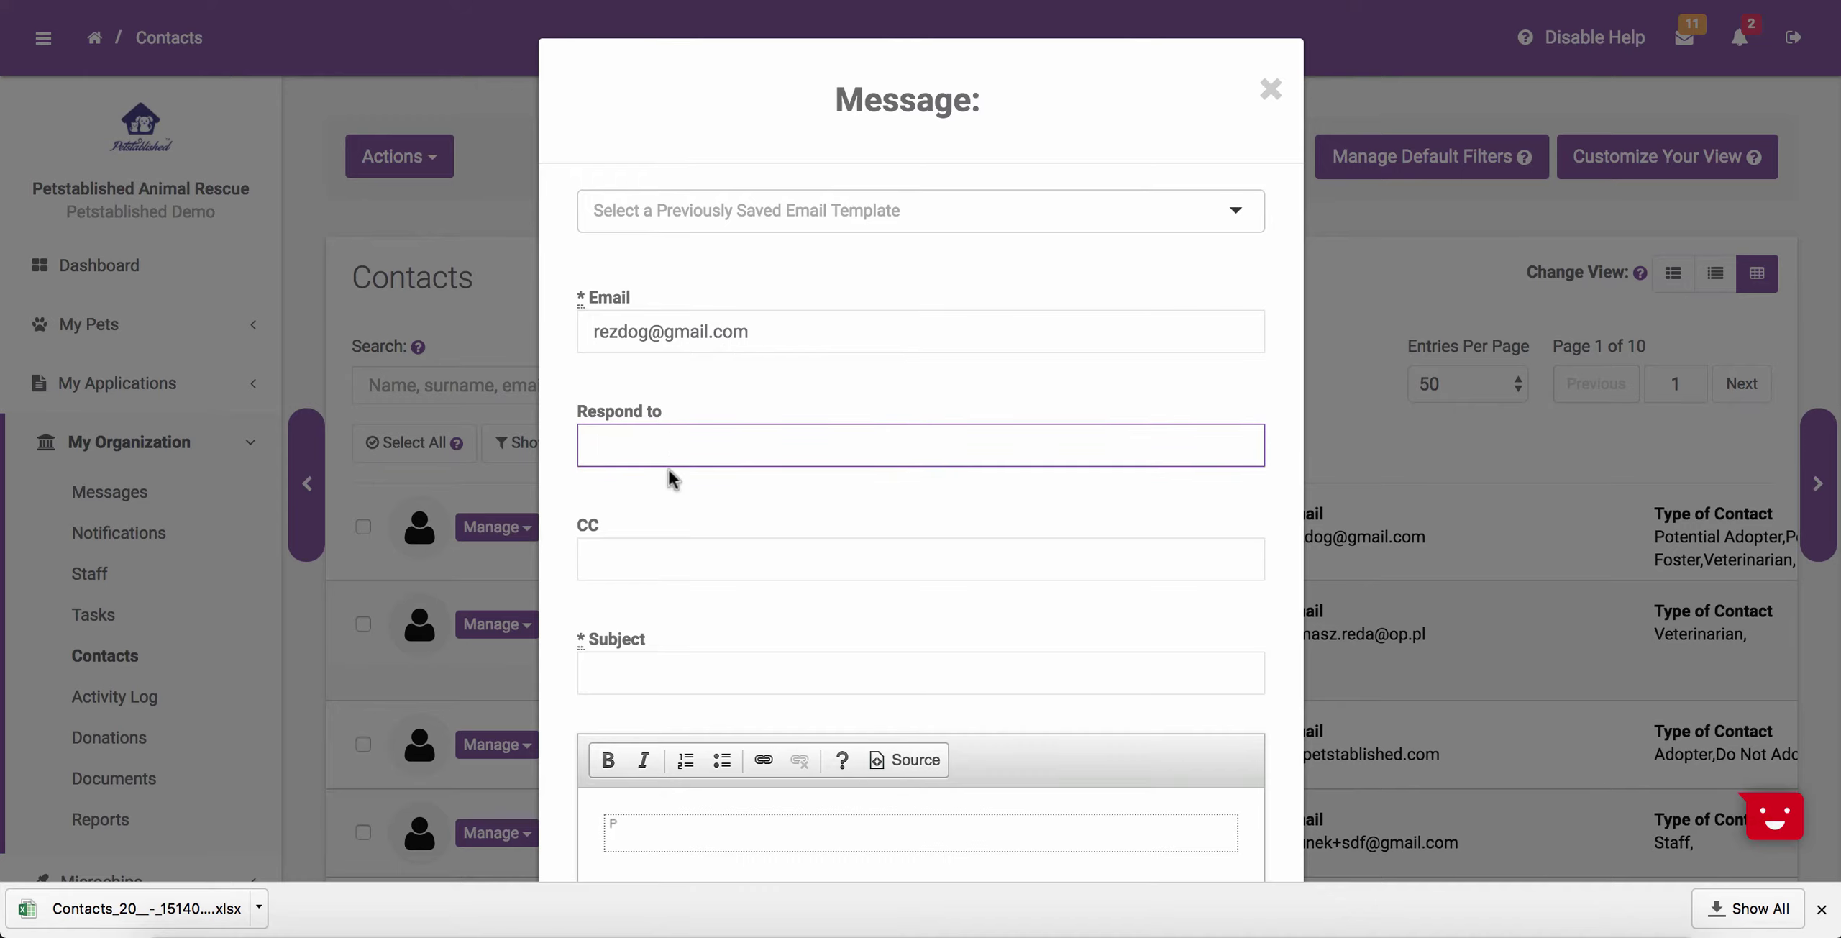
scroll(706, 551, "down", 1)
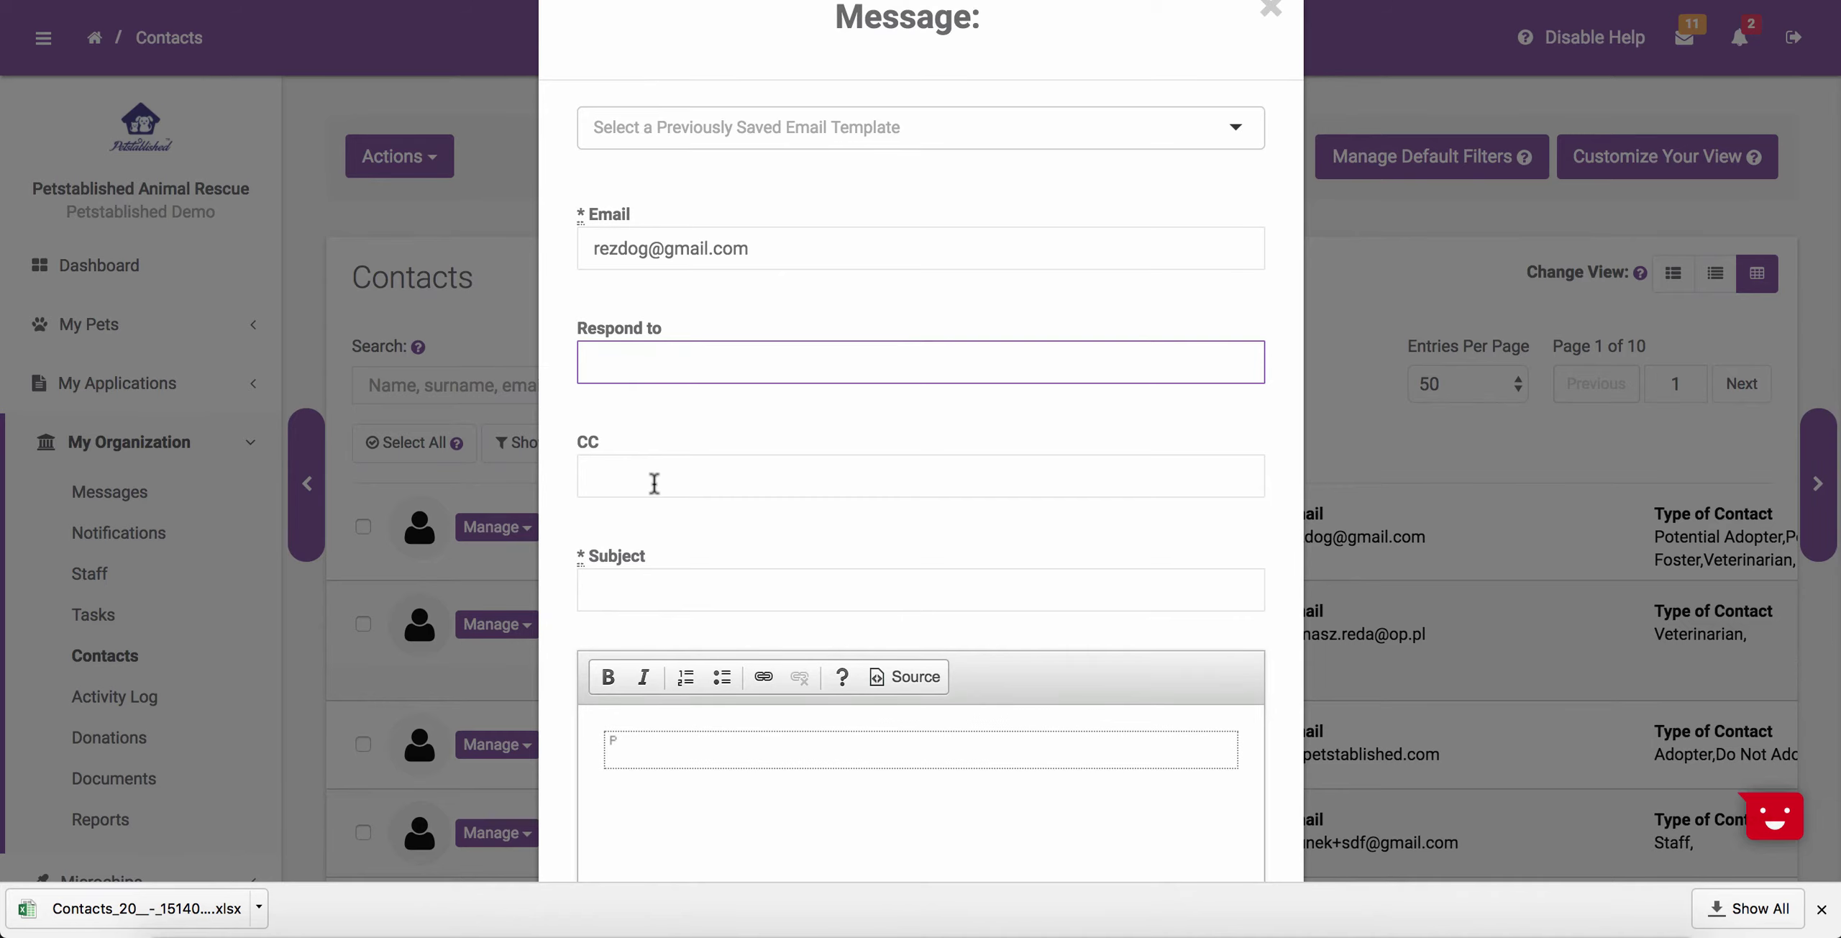
scroll(654, 483, "down", 2)
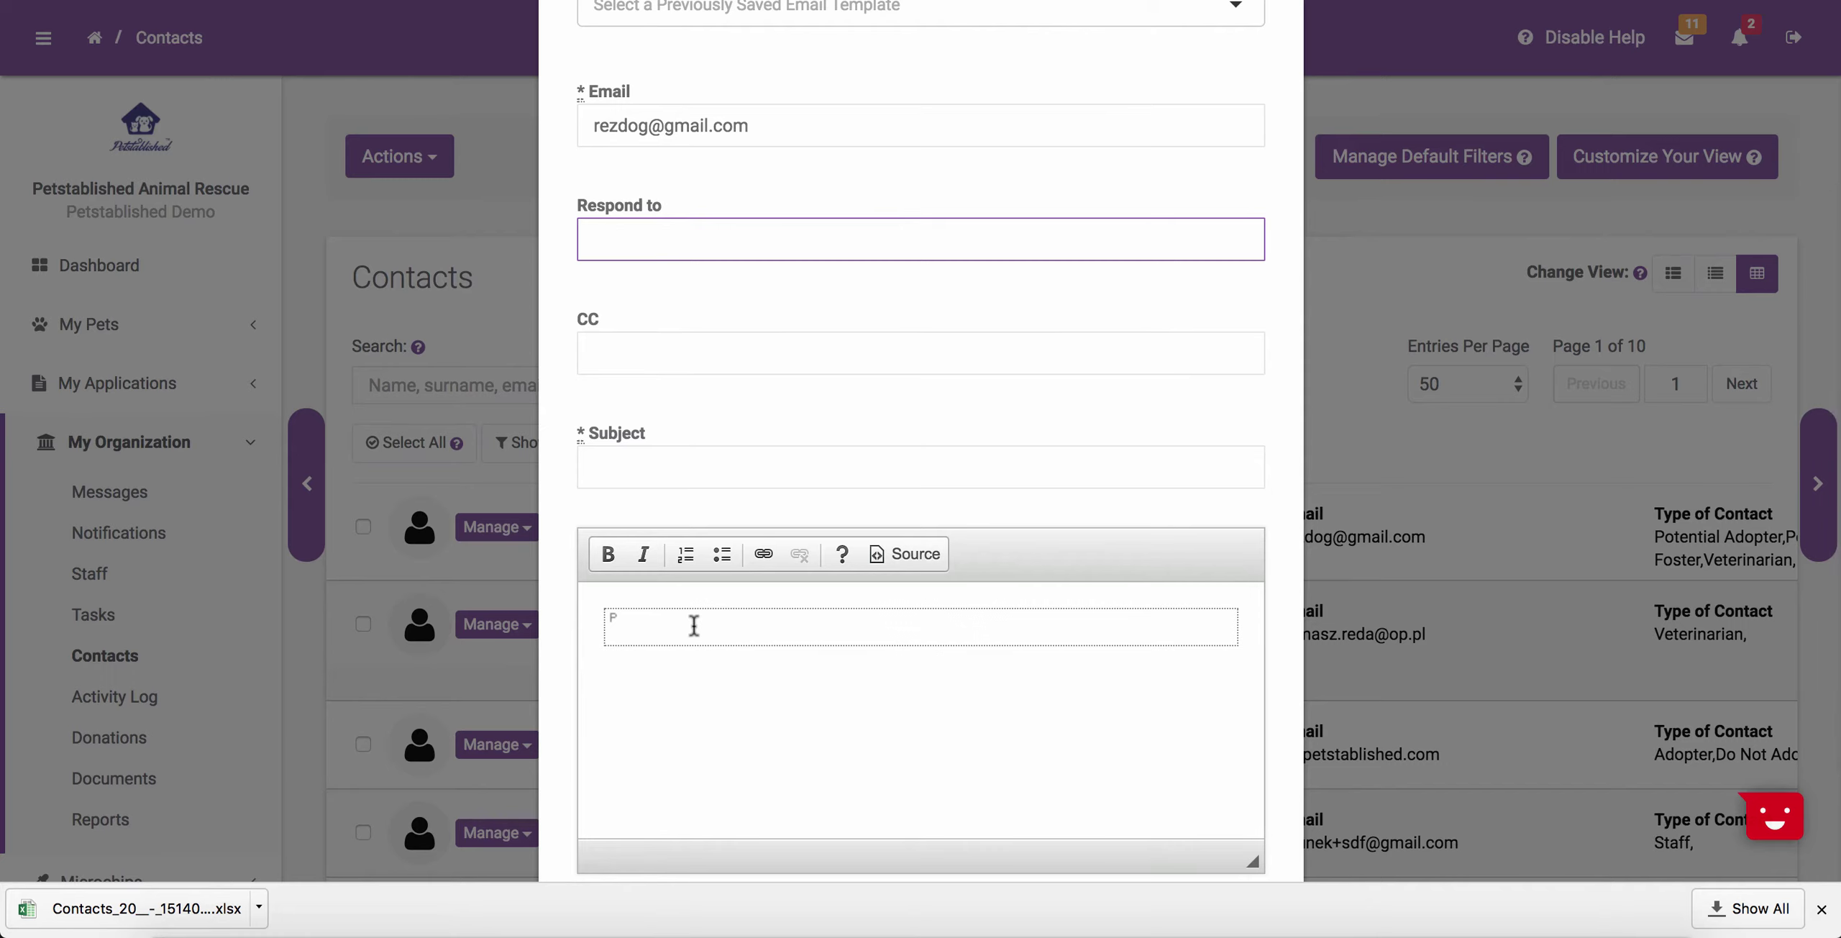
scroll(693, 625, "down", 2)
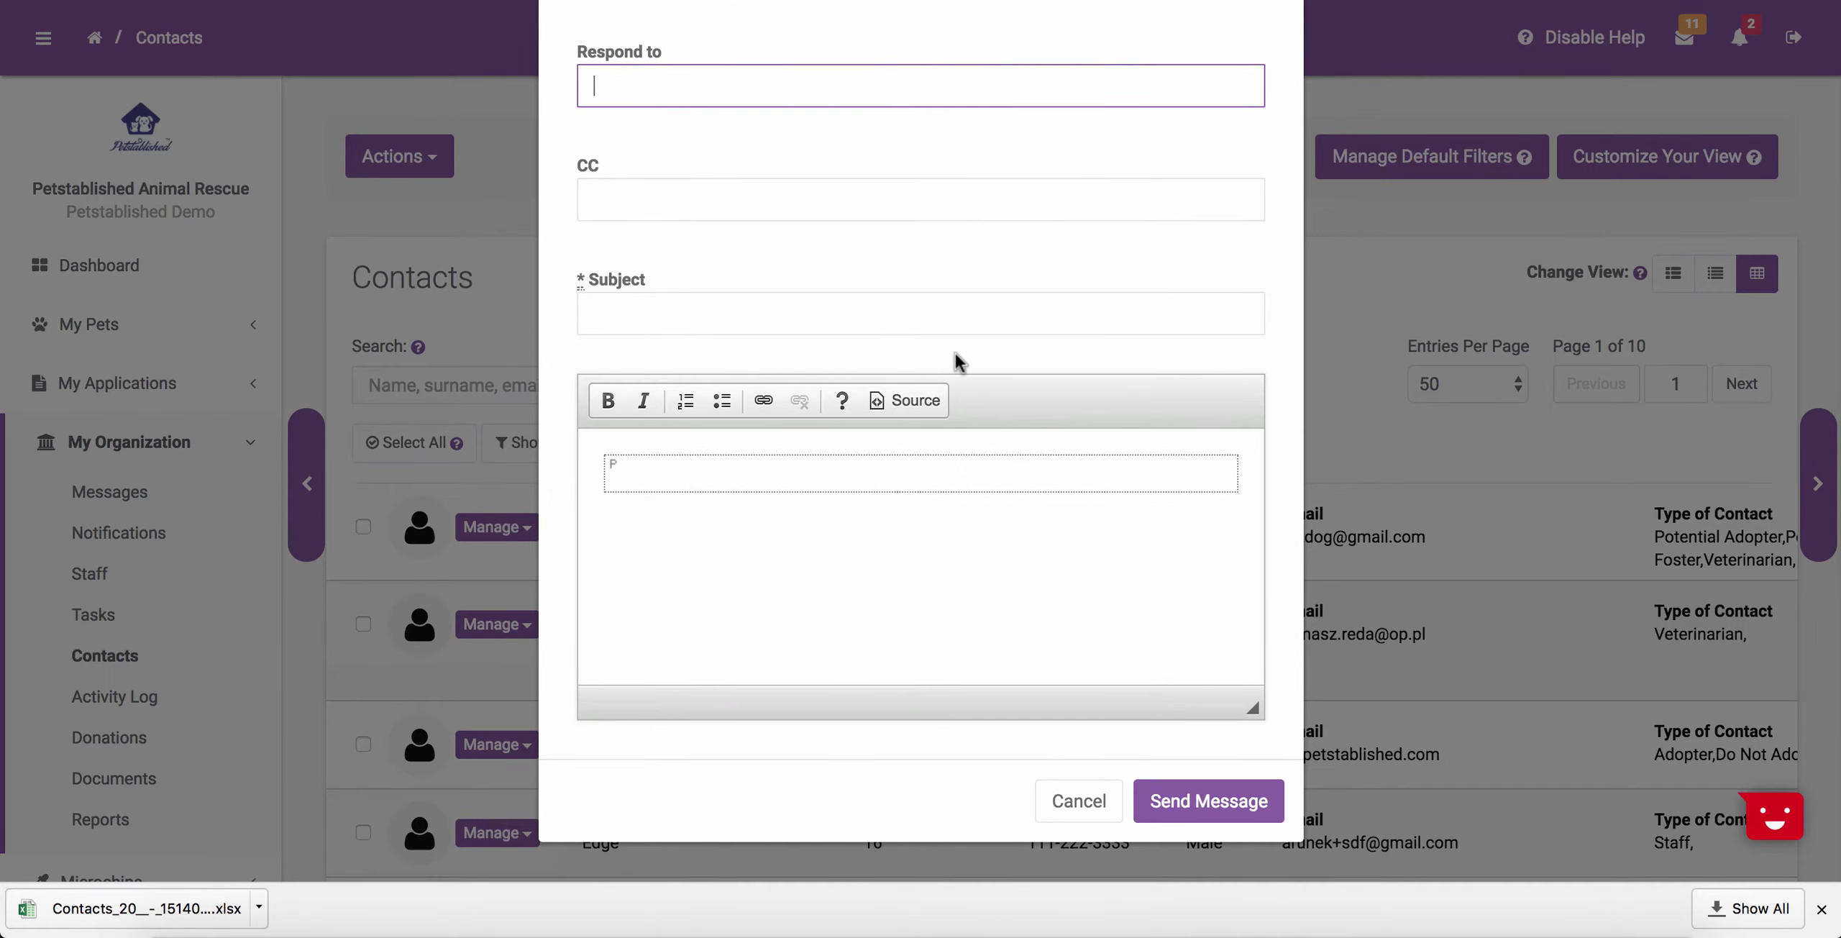
scroll(959, 362, "up", 4)
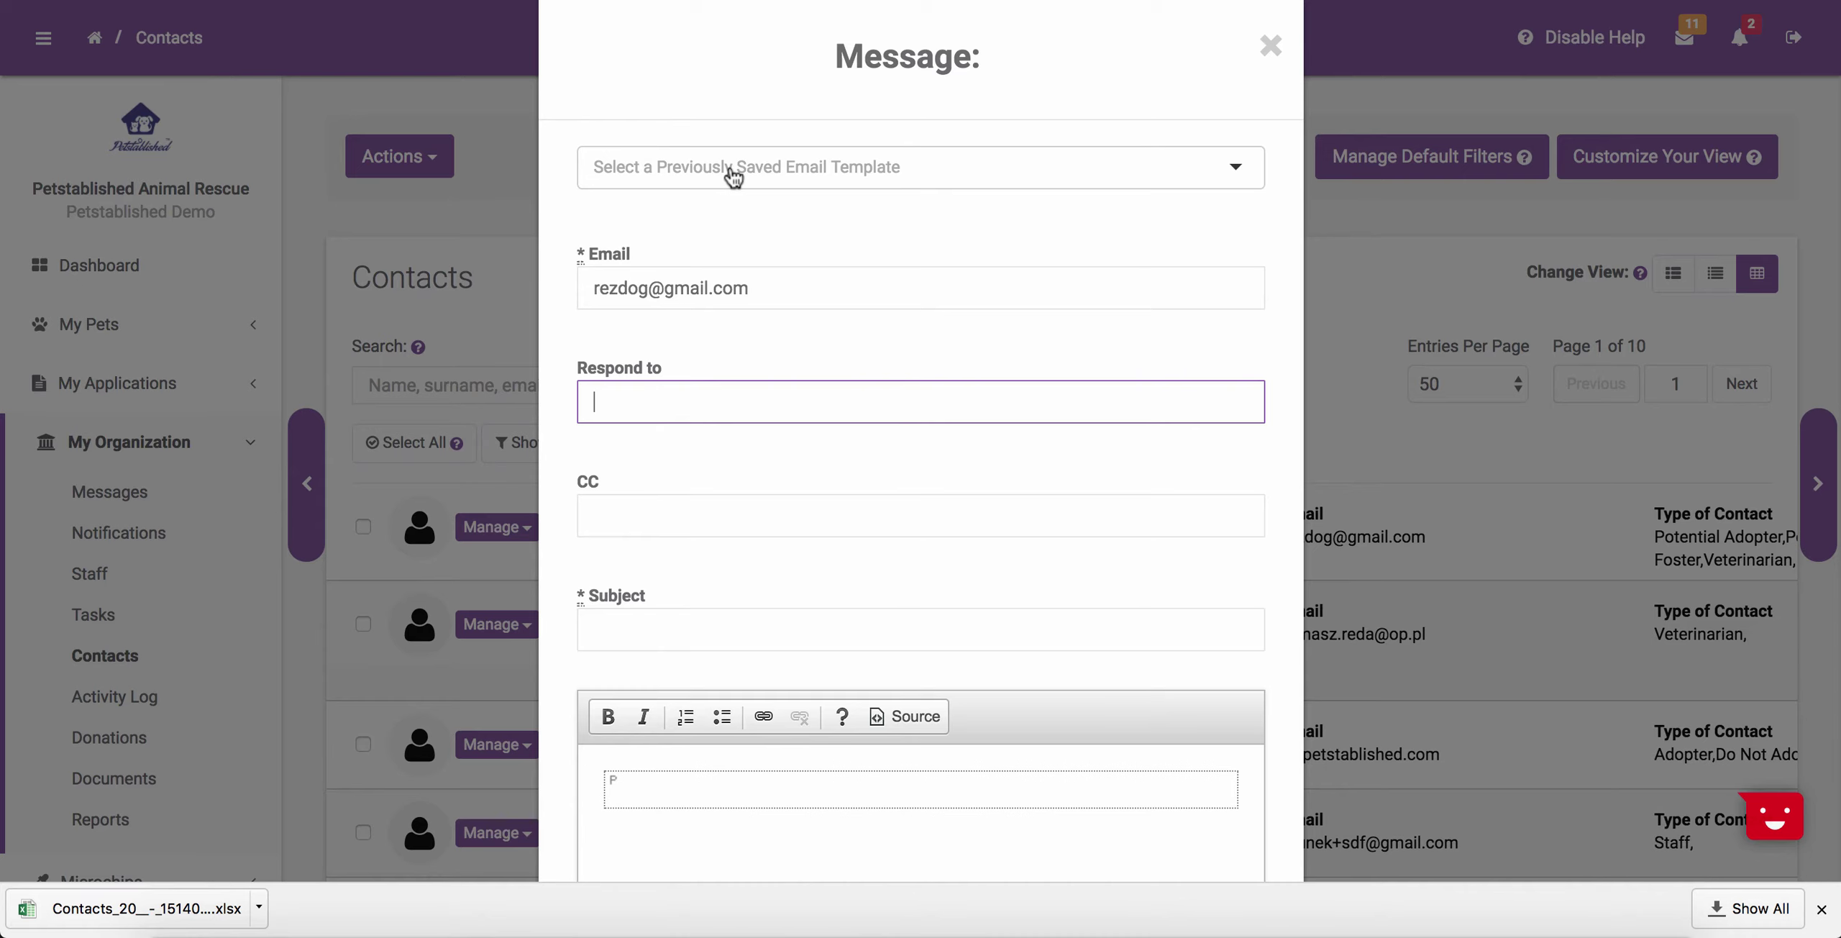
key("Escape")
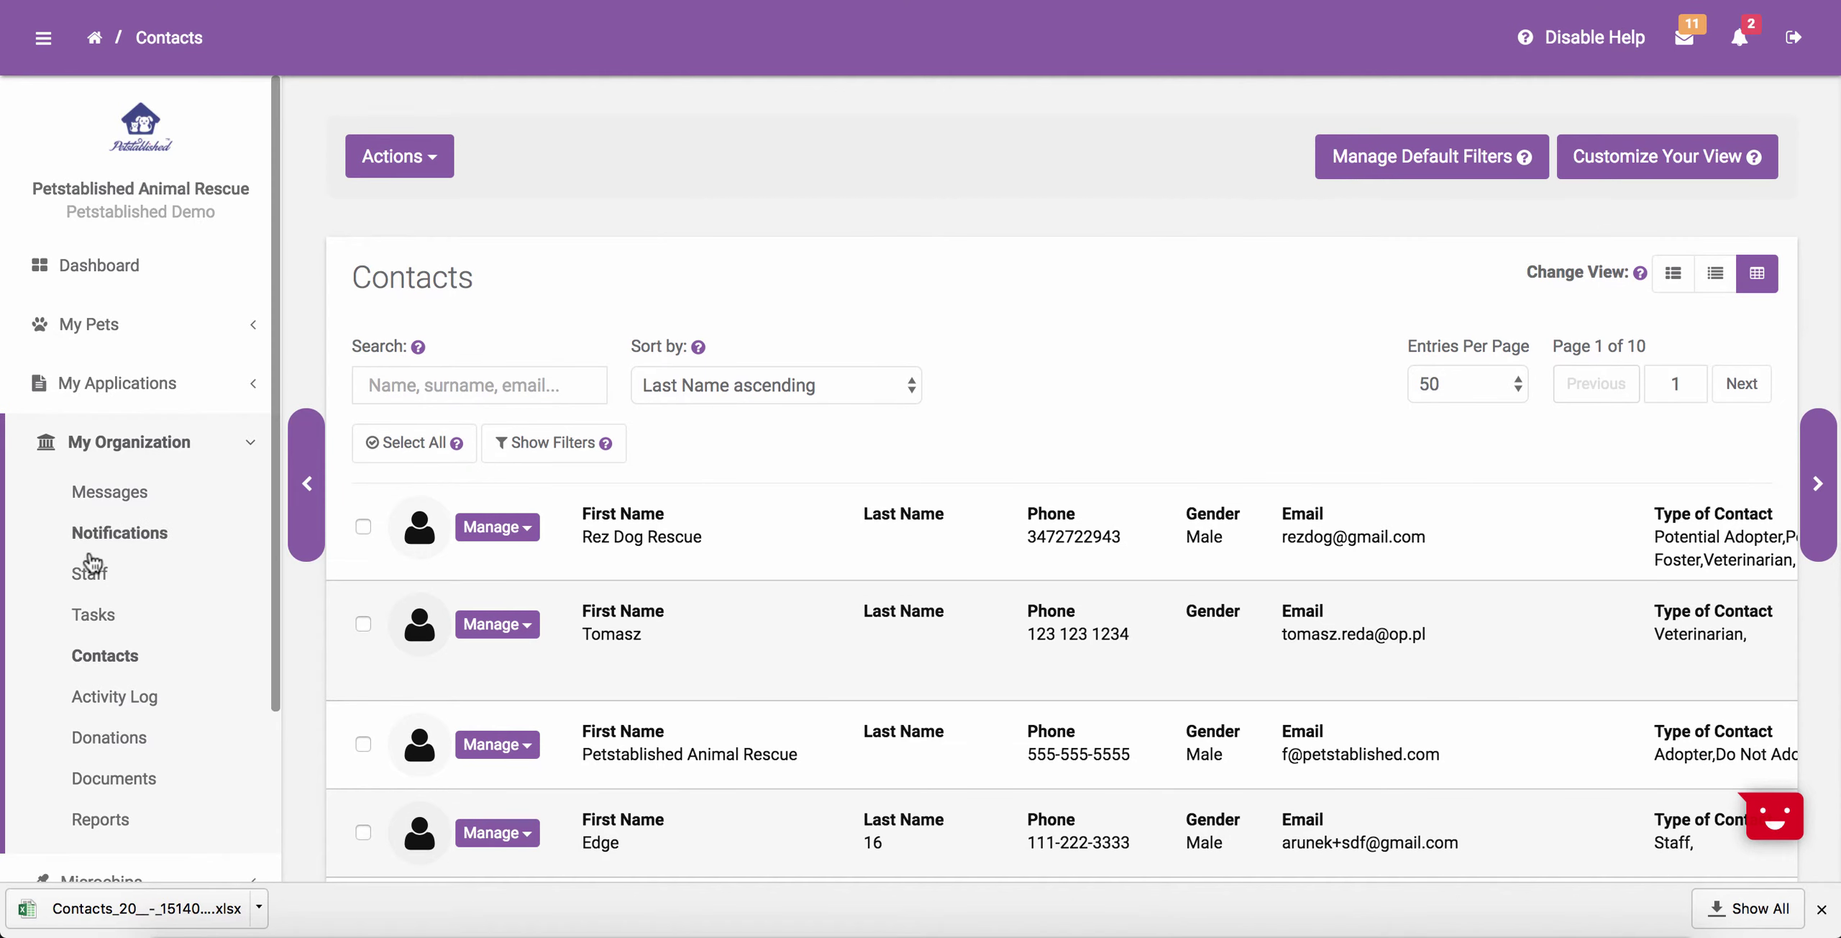
scroll(93, 554, "down", 5)
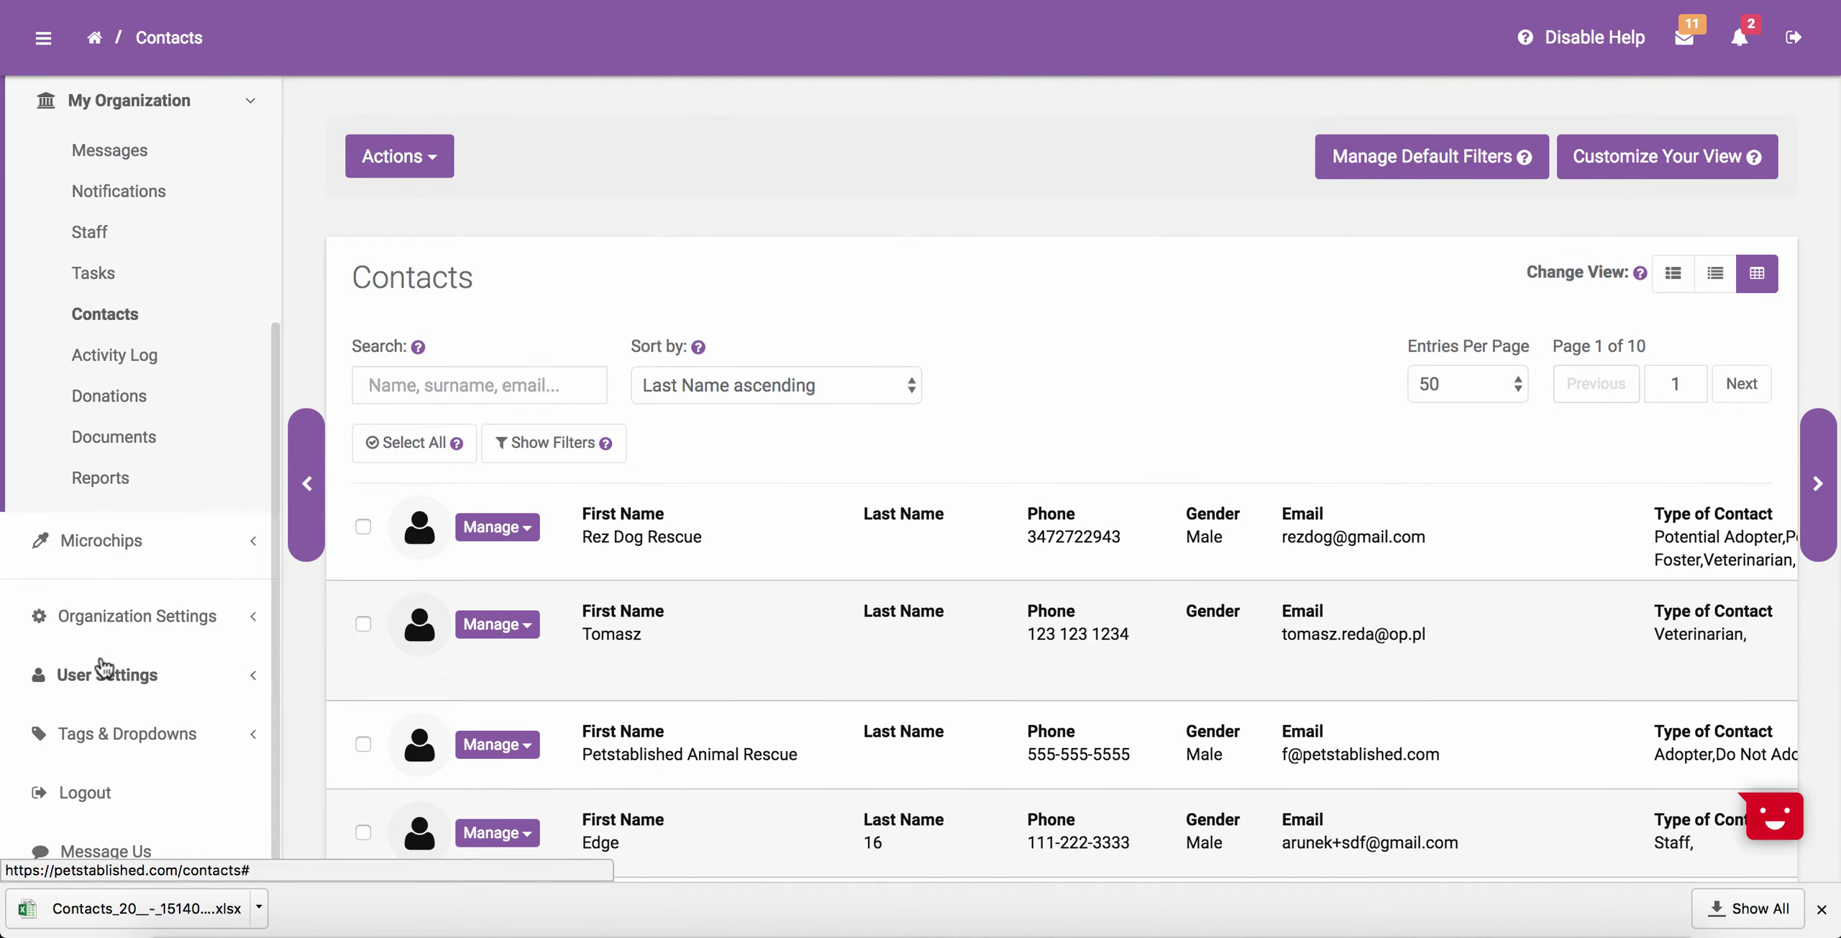
Step: Expand the Organization Settings links and tick Rez Dog Rescue, the second contact and Petstablished Animal Rescue
left_click(99, 636)
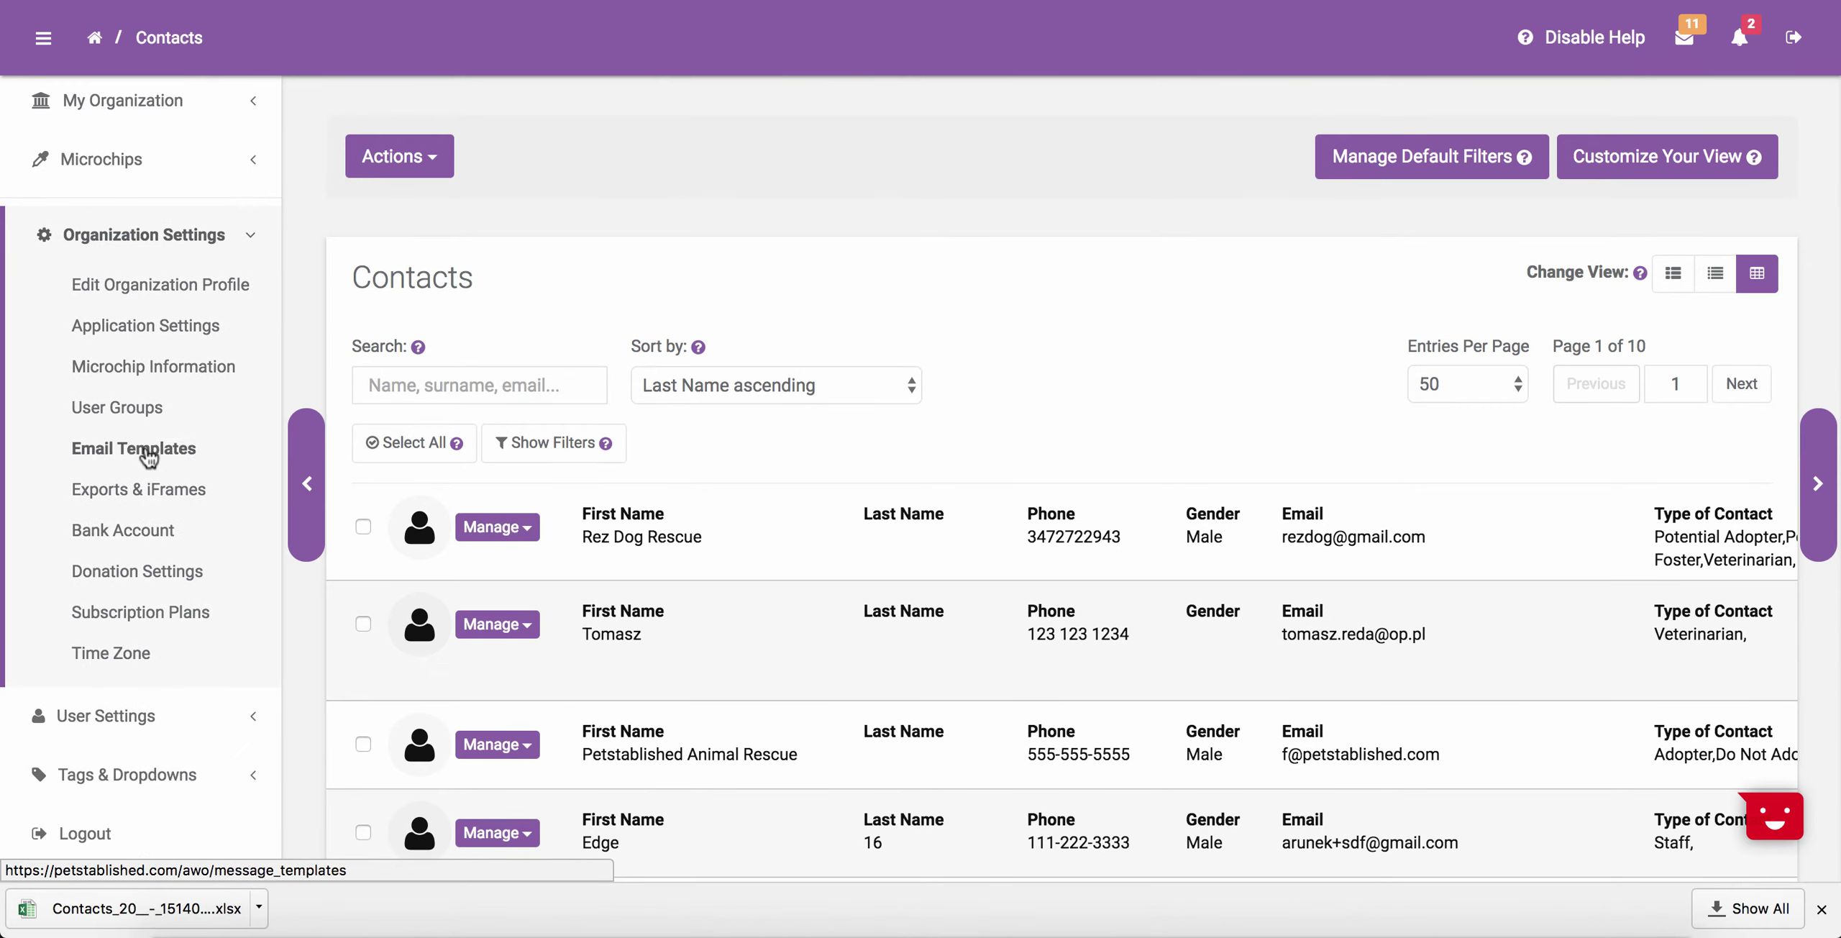
left_click(364, 528)
left_click(363, 623)
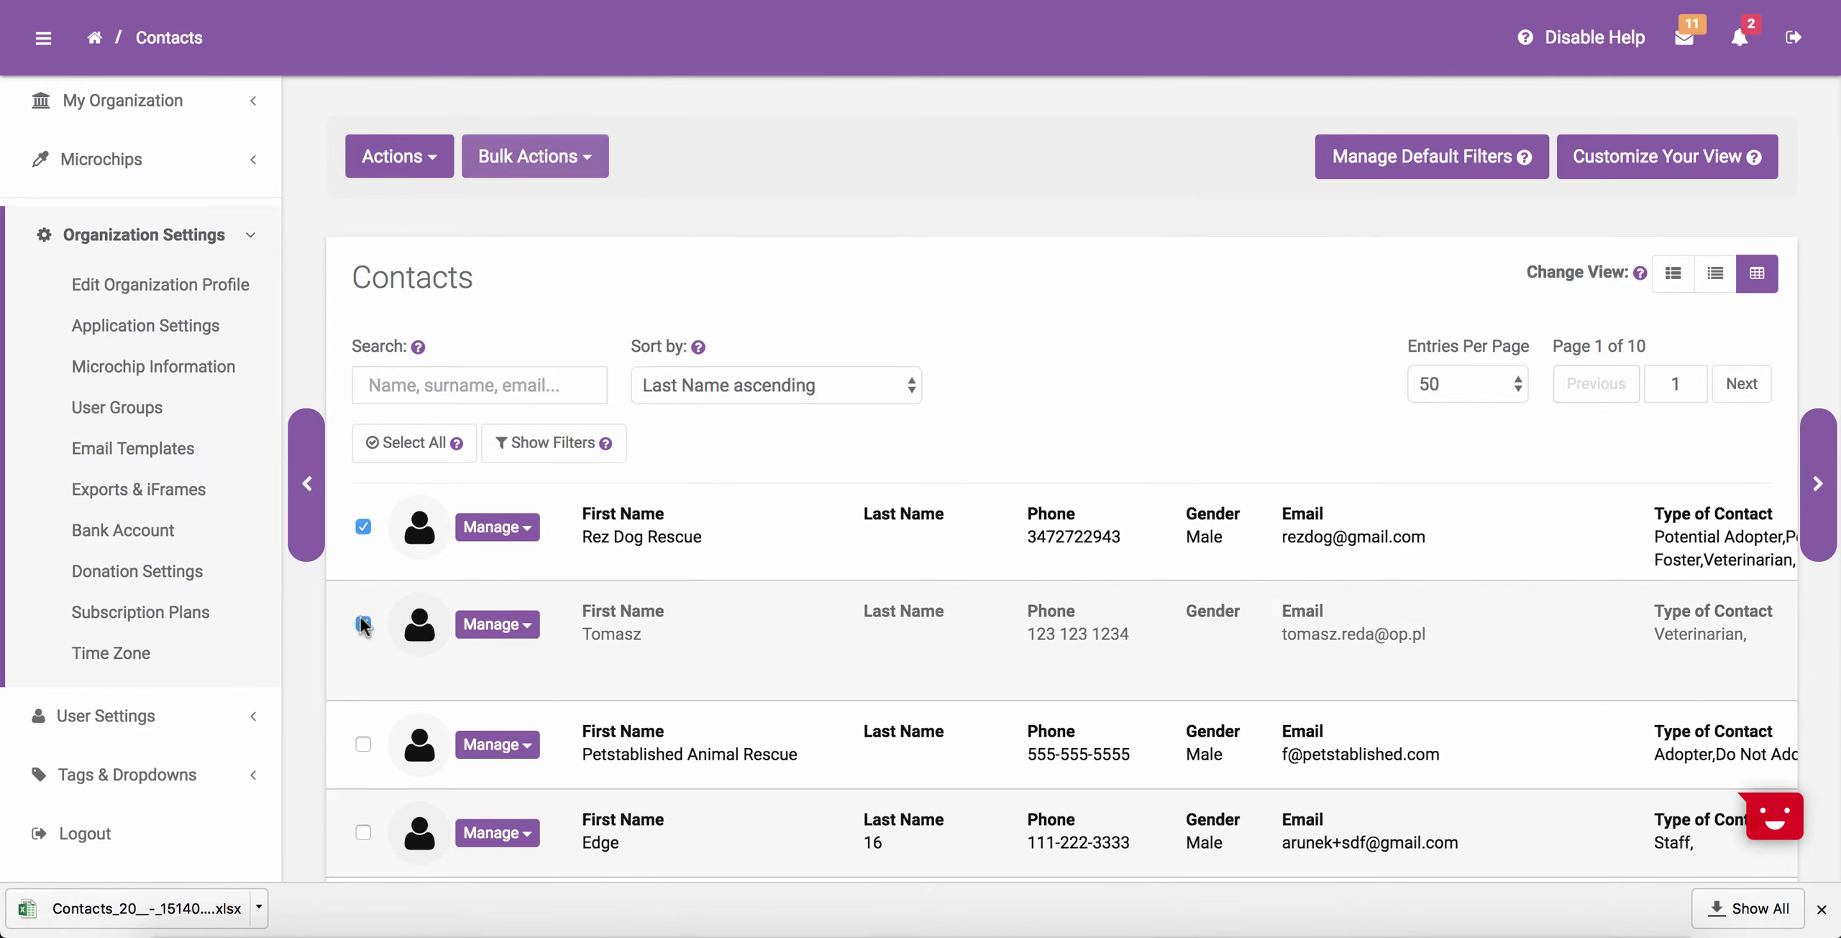
left_click(363, 741)
Step: Start a Bulk Actions Send Message to the three ticked contacts and scroll the message form
left_click(514, 164)
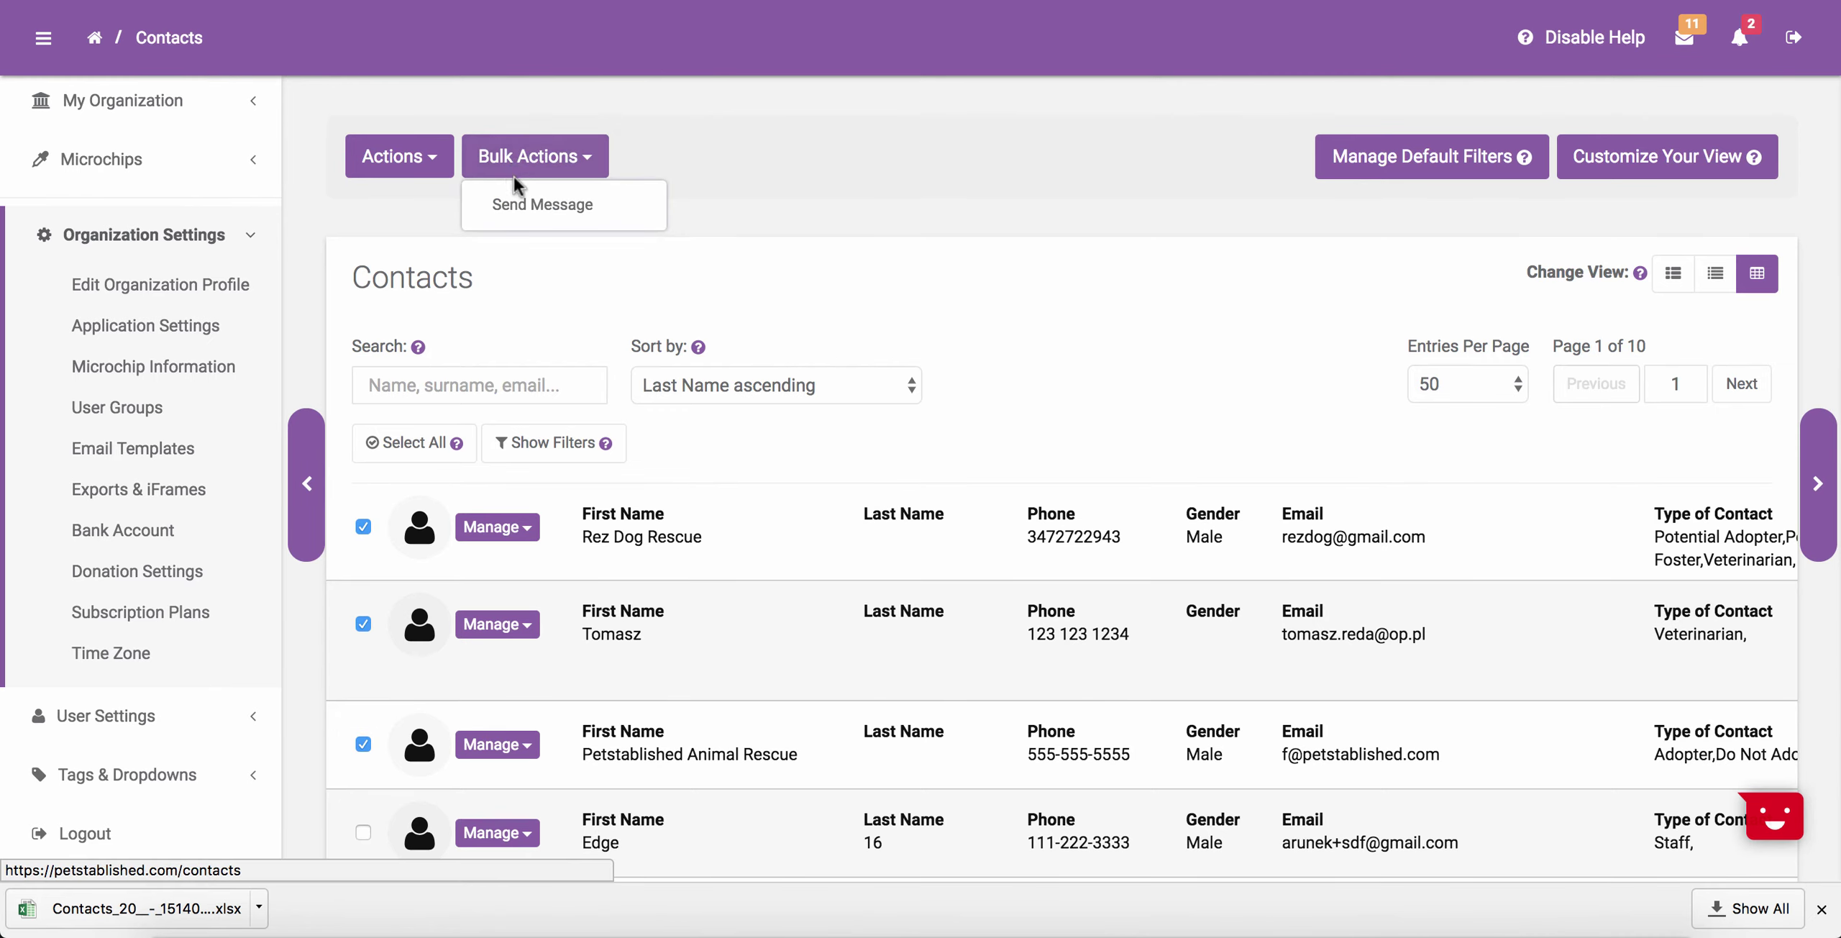
left_click(524, 215)
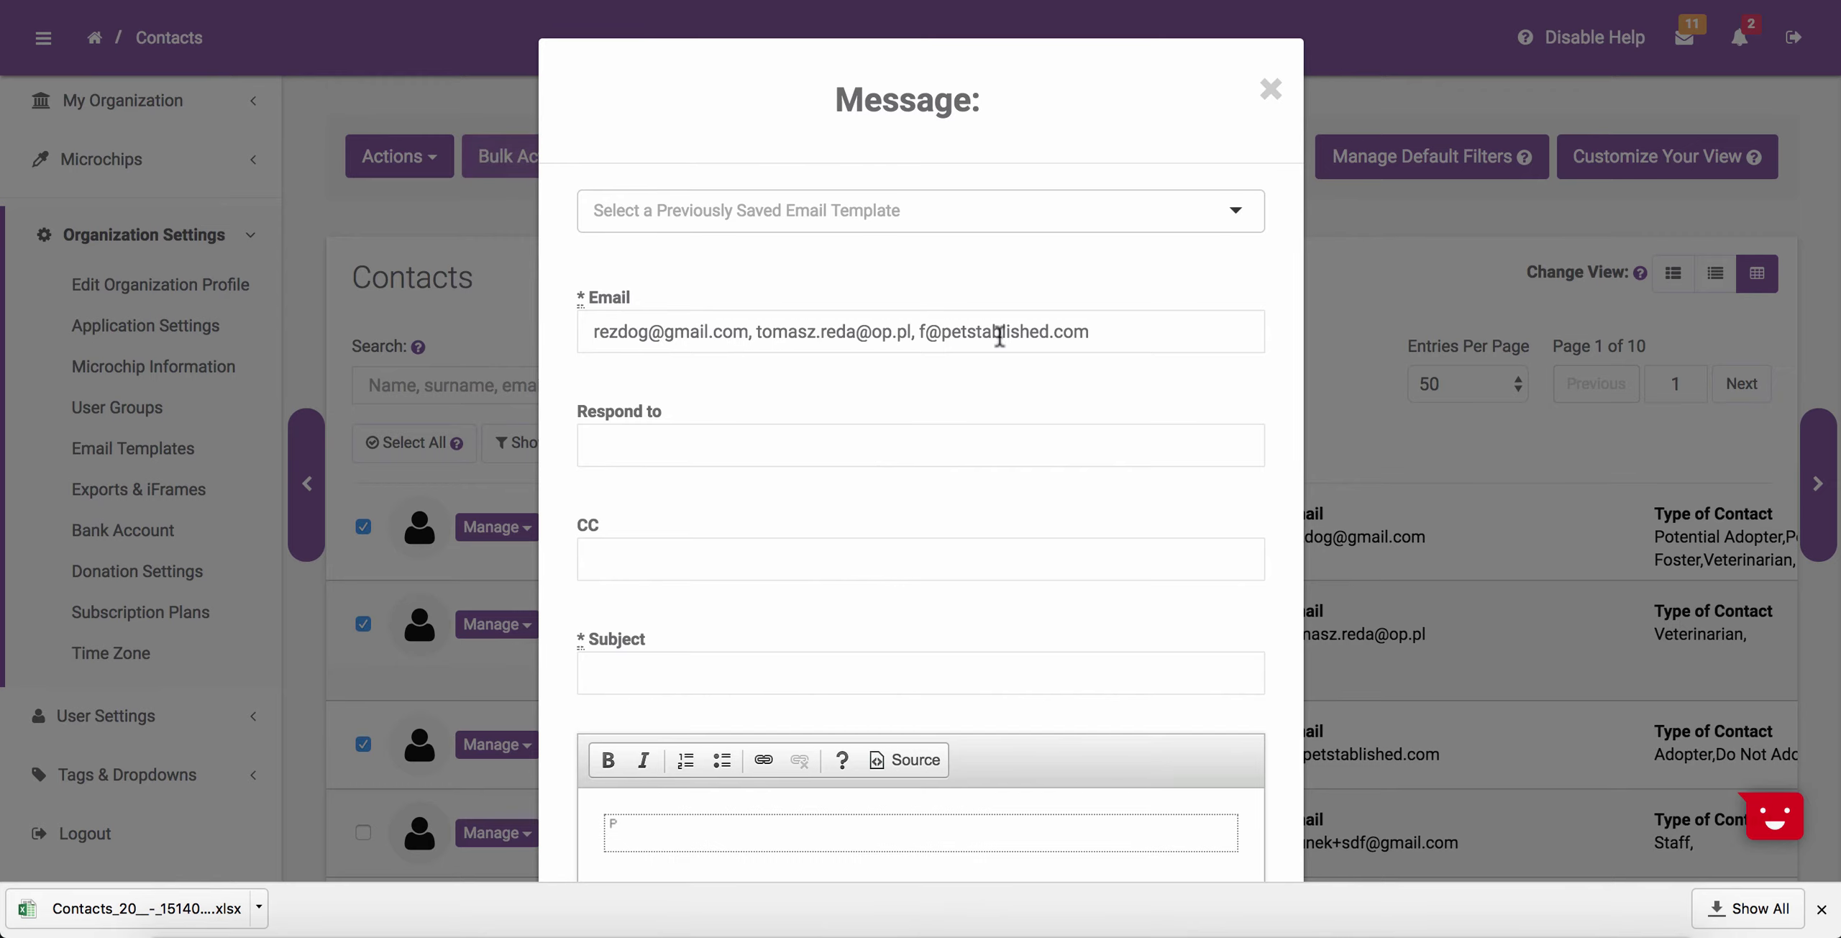
scroll(980, 446, "down", 3)
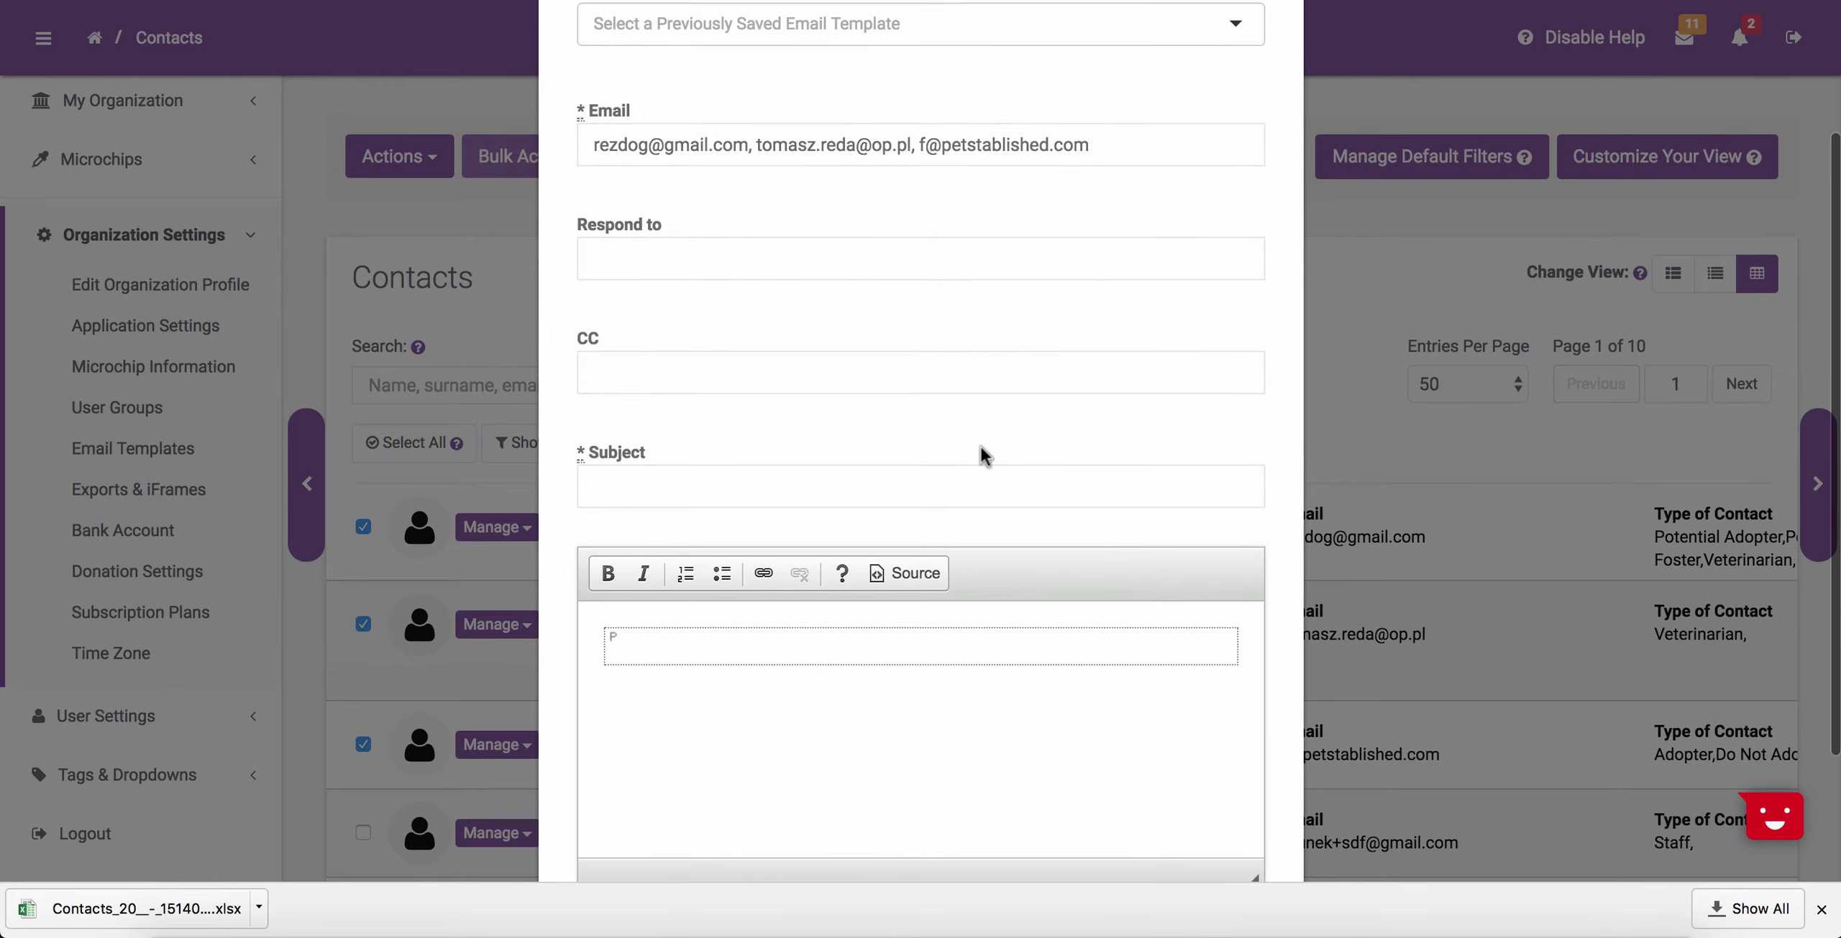
scroll(980, 447, "down", 2)
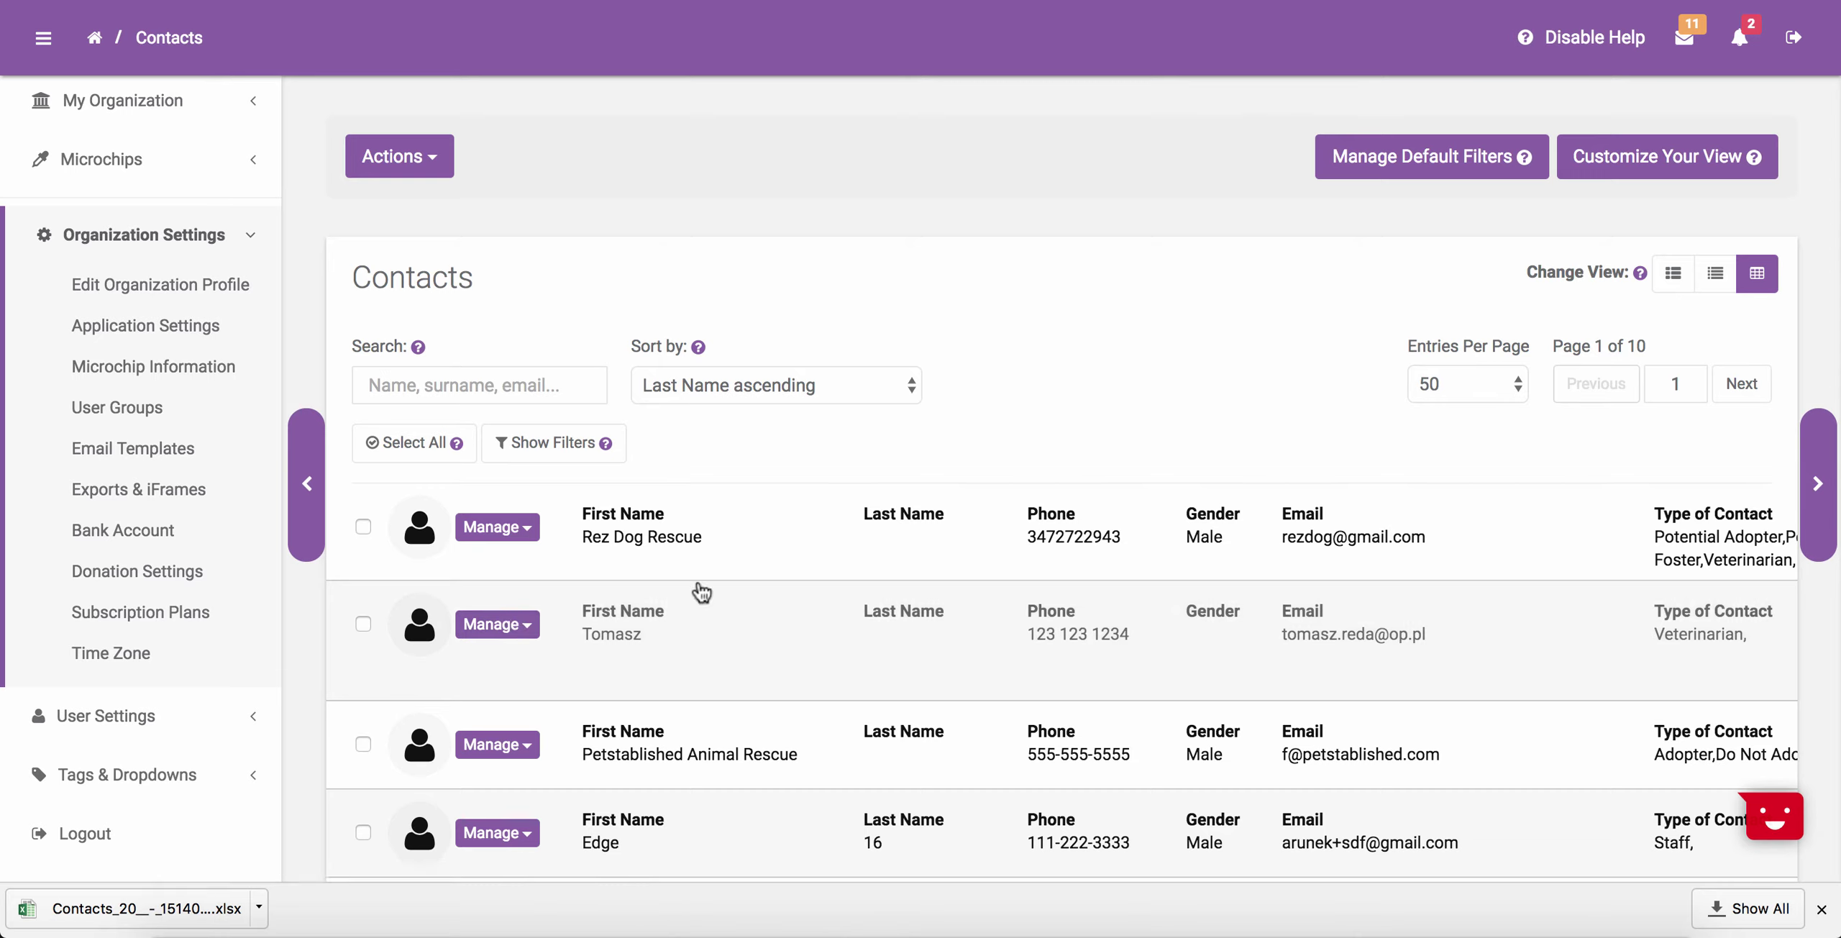
Step: Open the Manage actions menu for the Rez Dog Rescue contact
left_click(489, 625)
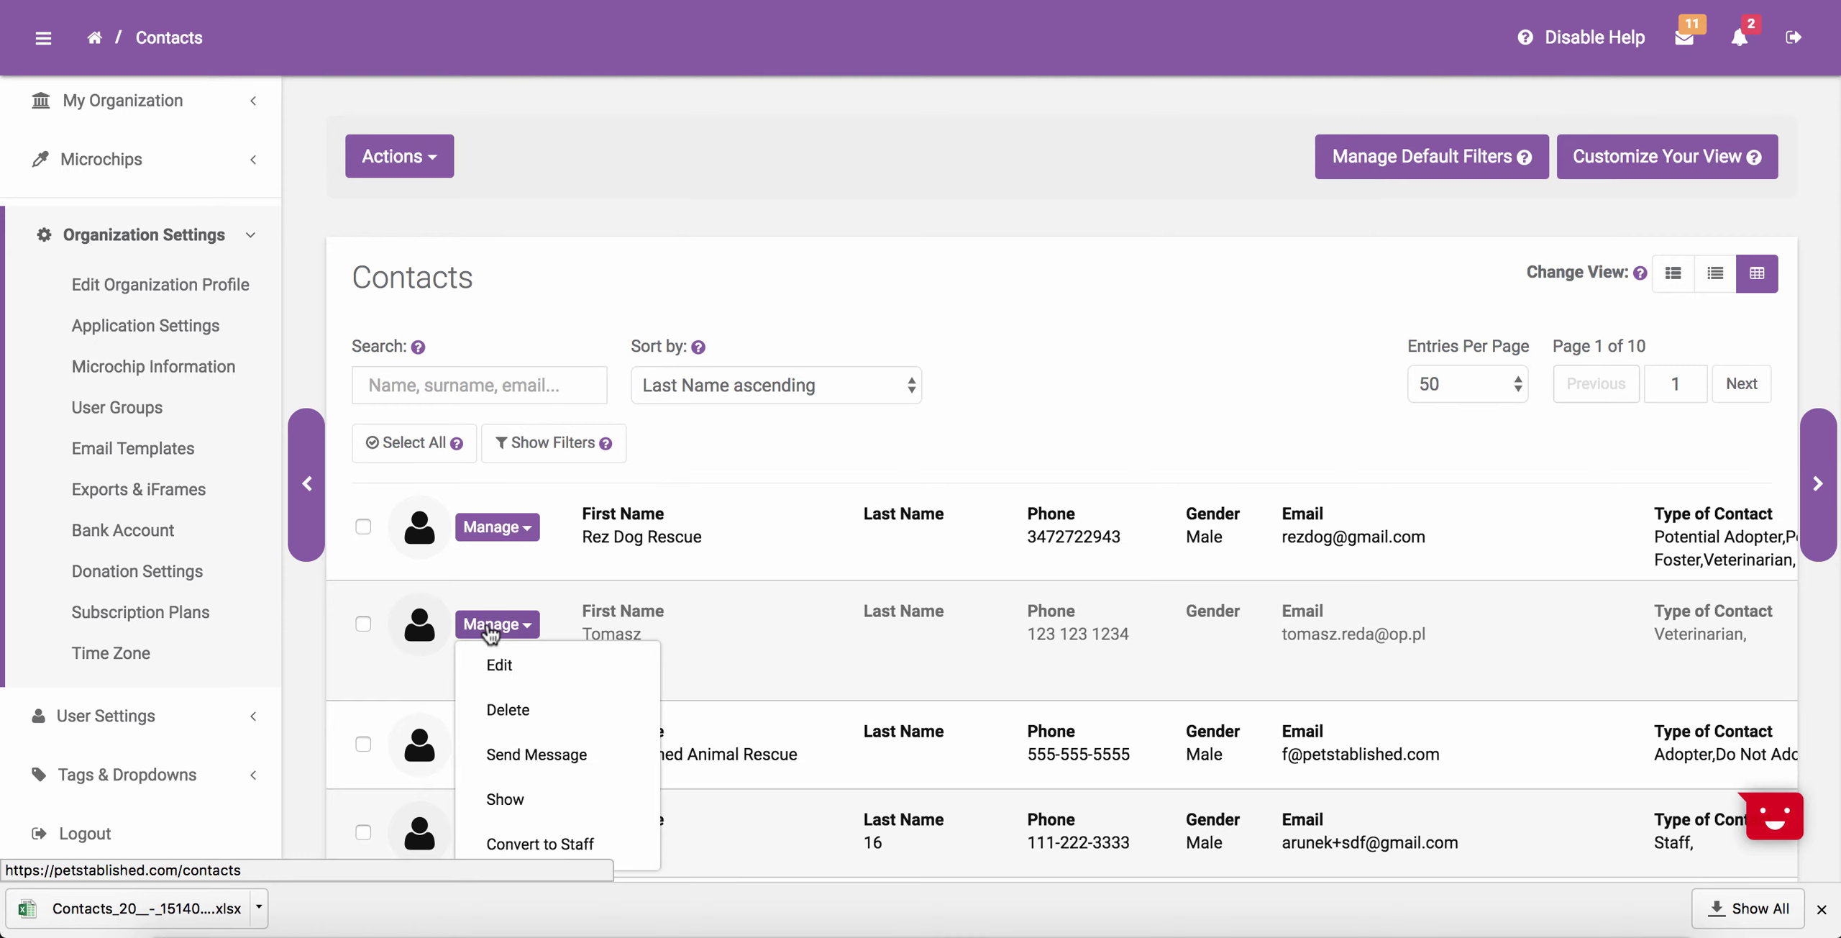